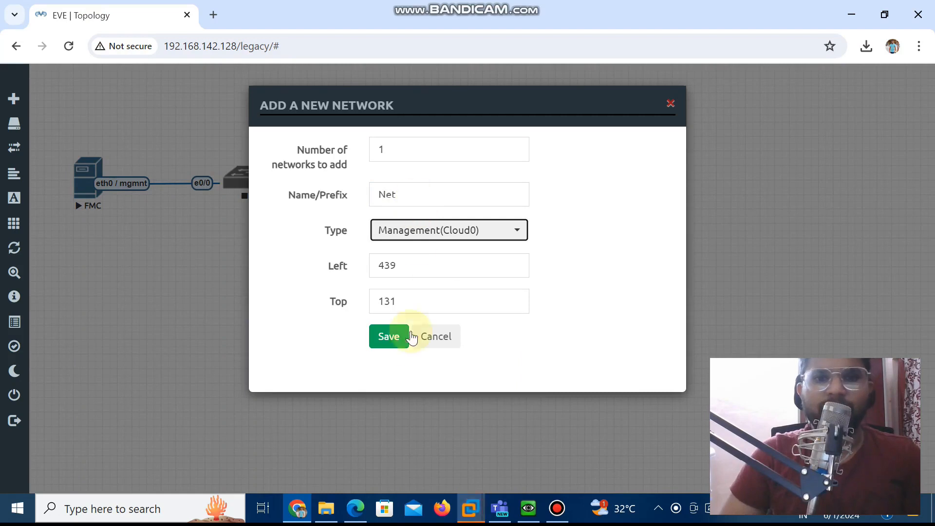
# Add the Net cloud network to the topology and link it to switch s on interface e0/1
pyautogui.click(392, 333)
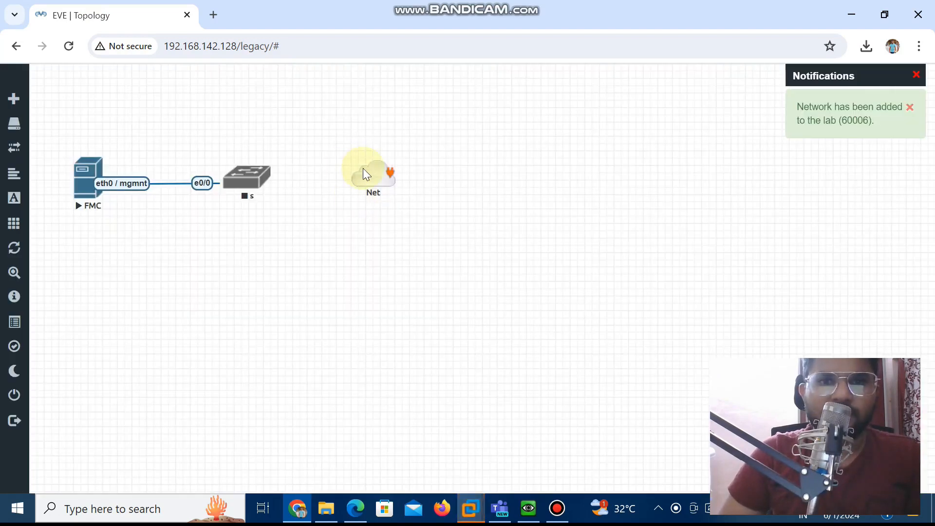
pyautogui.moveTo(258, 165); pyautogui.dragTo(259, 172)
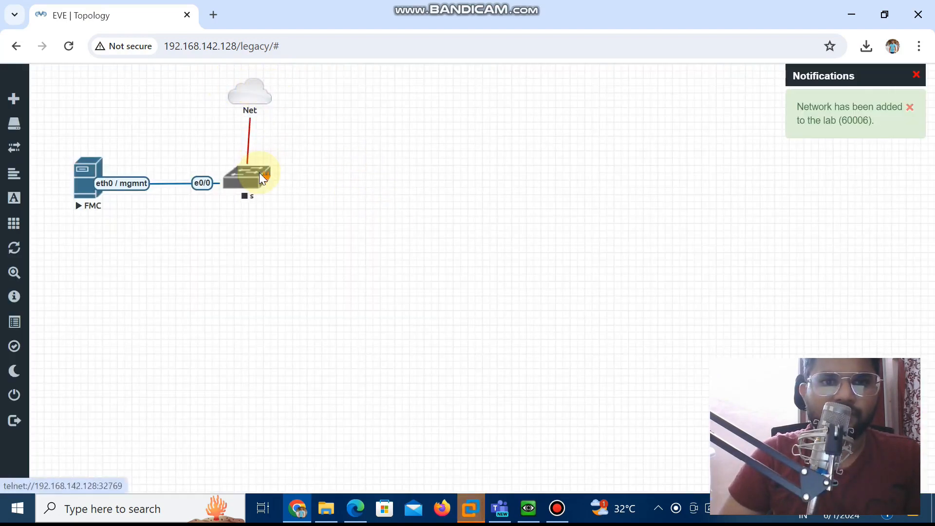
pyautogui.rightClick(502, 393)
pyautogui.click(502, 394)
# Add one Cisco FirePower 6 node named FTD with the firepower6-FTD-7.3.1-19 image, between the switch and the empty canvas area
pyautogui.rightClick(365, 188)
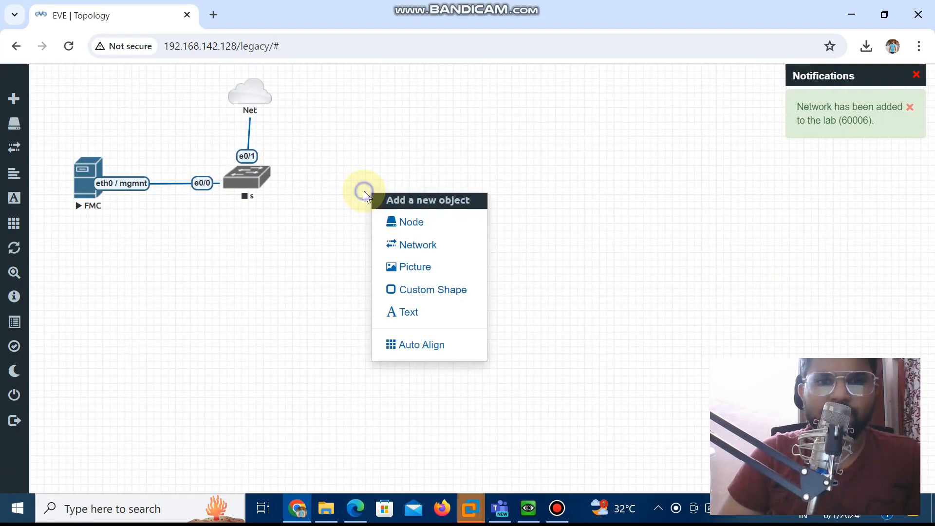
pyautogui.click(416, 230)
pyautogui.write('Flr')
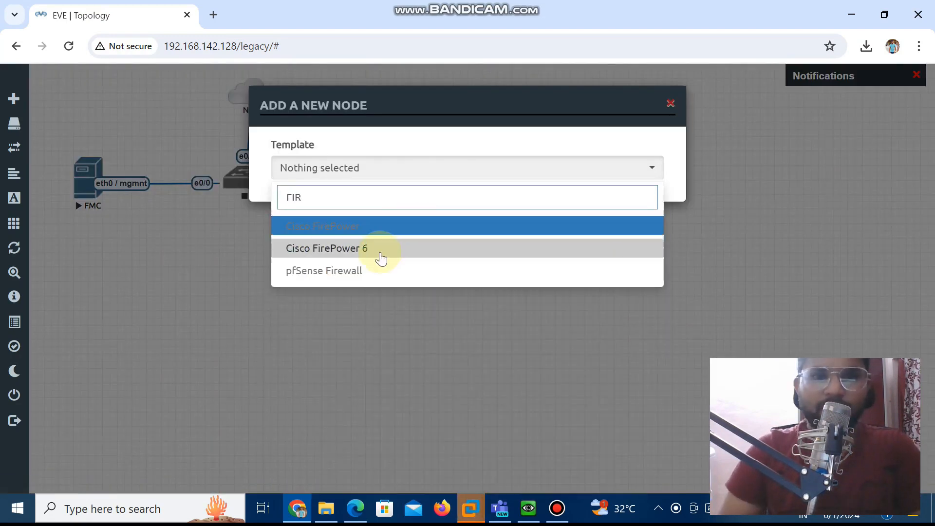
pyautogui.click(378, 246)
pyautogui.scroll(-2, 441, 292)
pyautogui.click(366, 187)
pyautogui.press('BackSpace')
pyautogui.hotkey('ctrl', 'a')
pyautogui.write('FTD')
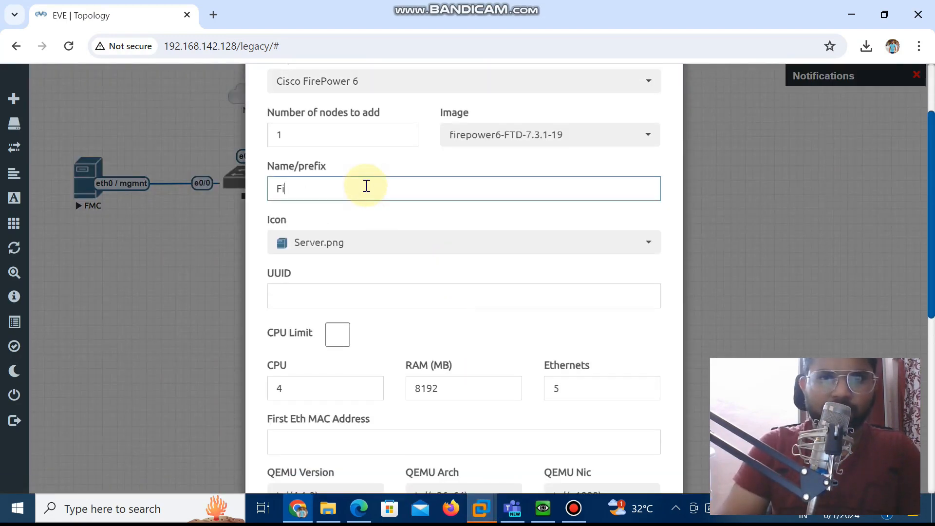
pyautogui.click(372, 220)
pyautogui.scroll(-8, 384, 341)
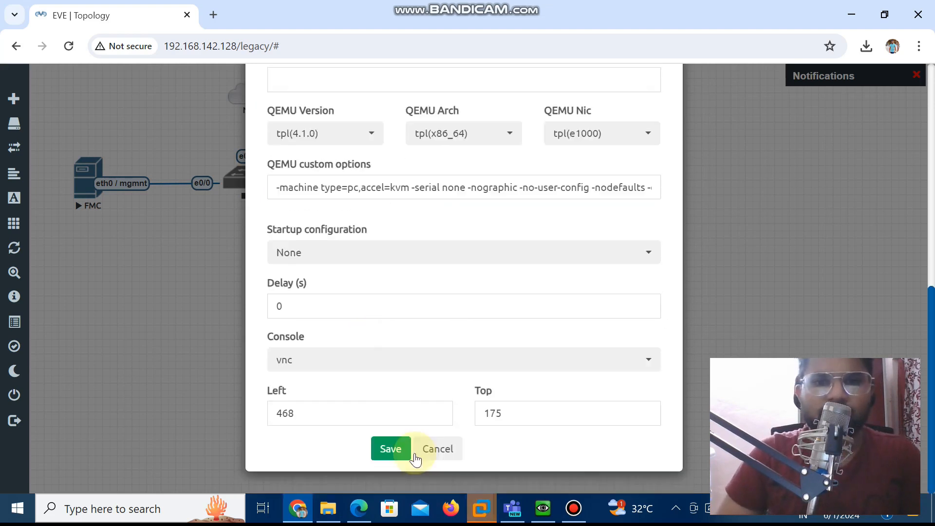
pyautogui.click(389, 446)
# Link the FTD's eth0 / mgmnt interface to e0/2 on switch s and align the FTD node with the switch
pyautogui.rightClick(493, 209)
pyautogui.moveTo(382, 222); pyautogui.dragTo(259, 180)
pyautogui.click(496, 460)
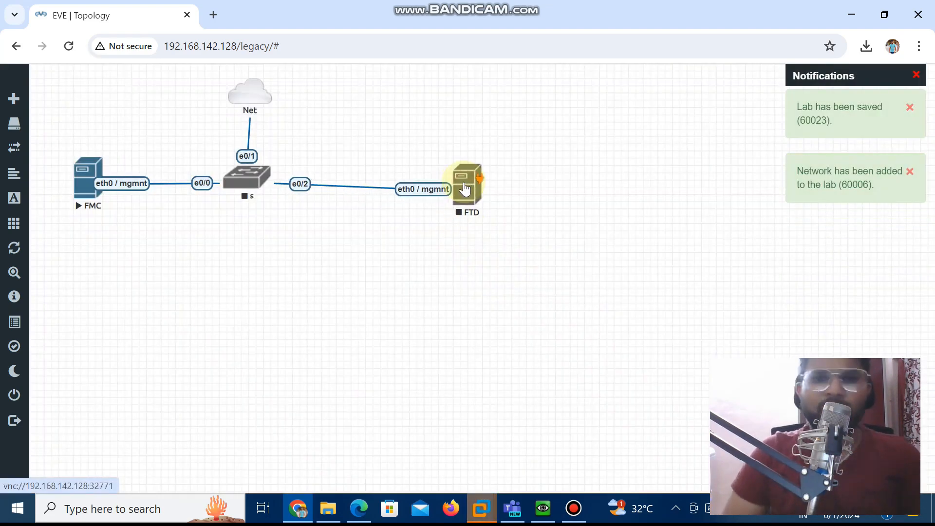
pyautogui.moveTo(465, 189); pyautogui.dragTo(466, 182)
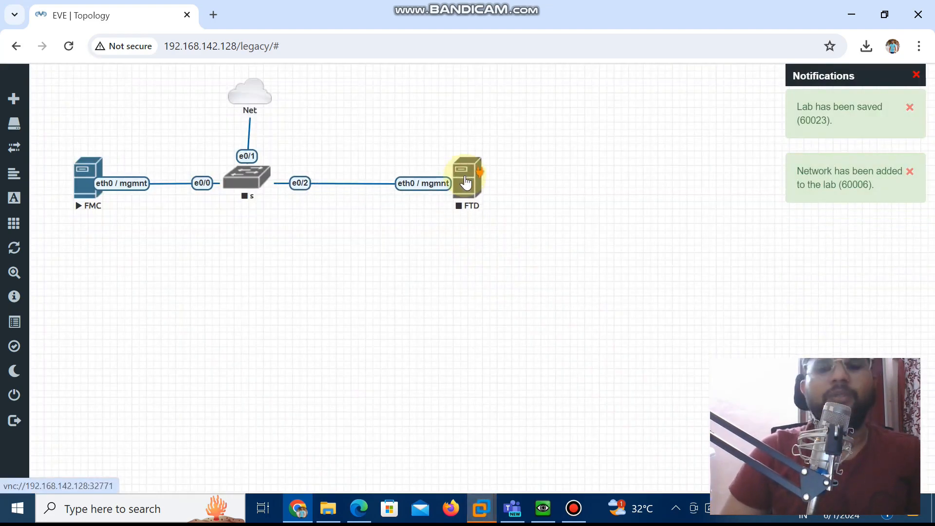
# Add a Virtual PC (VPCS) node named VPC beyond the FTD and link its eth0 to the FTD's G0/0
pyautogui.rightClick(564, 192)
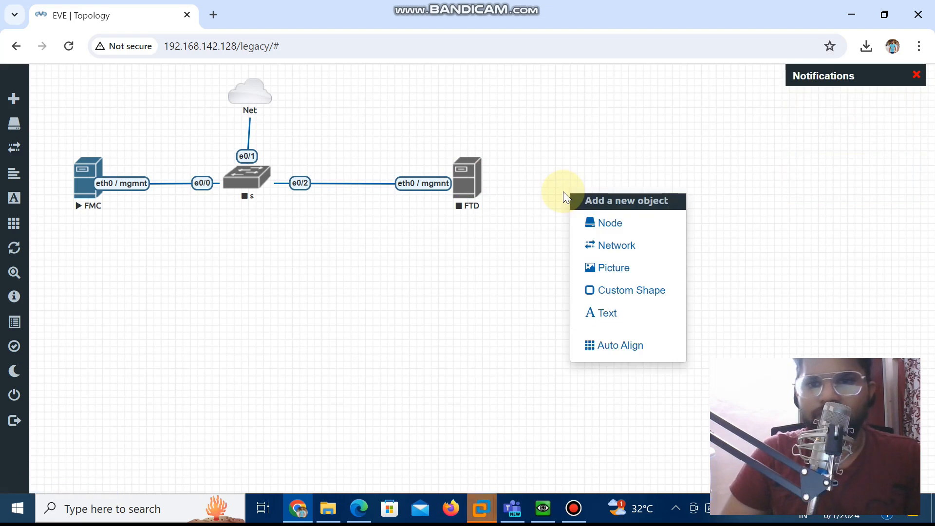
pyautogui.click(618, 224)
pyautogui.write('vp')
pyautogui.click(501, 247)
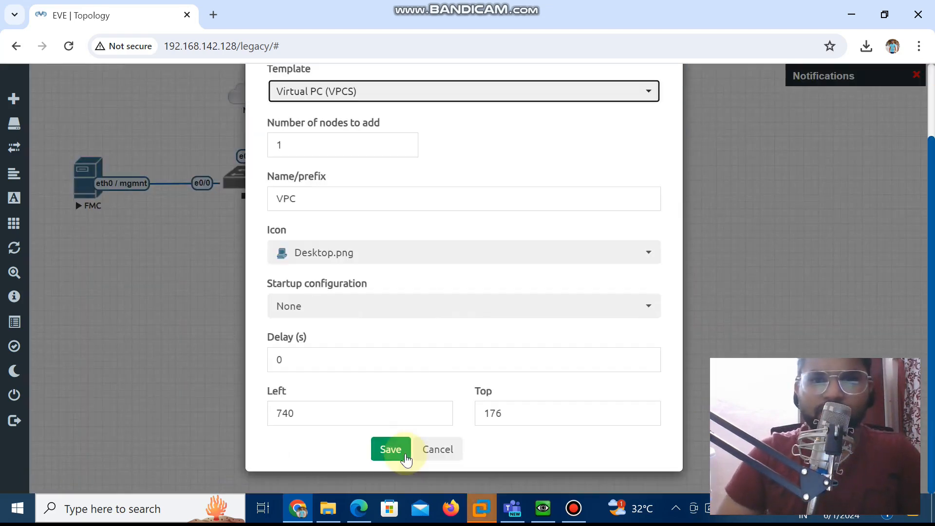
pyautogui.click(388, 447)
pyautogui.moveTo(617, 177); pyautogui.dragTo(476, 184)
pyautogui.click(492, 459)
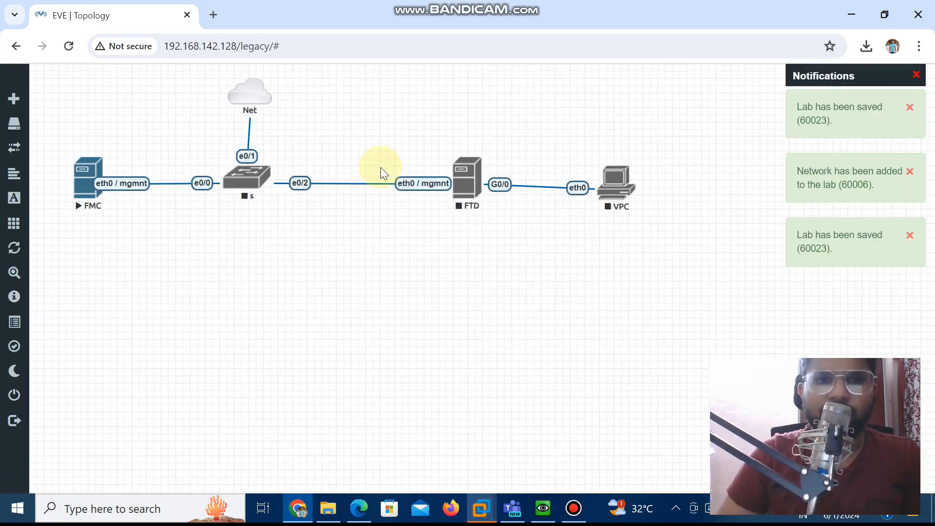
# Start the FTD, switch s and VPC nodes
pyautogui.rightClick(466, 185)
pyautogui.click(501, 209)
pyautogui.rightClick(248, 183)
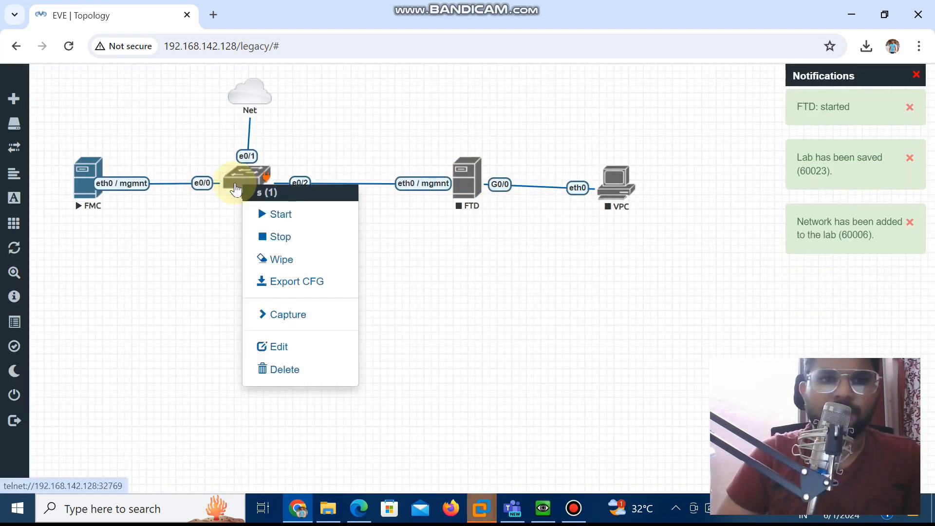
pyautogui.click(283, 212)
pyautogui.rightClick(618, 185)
pyautogui.click(644, 210)
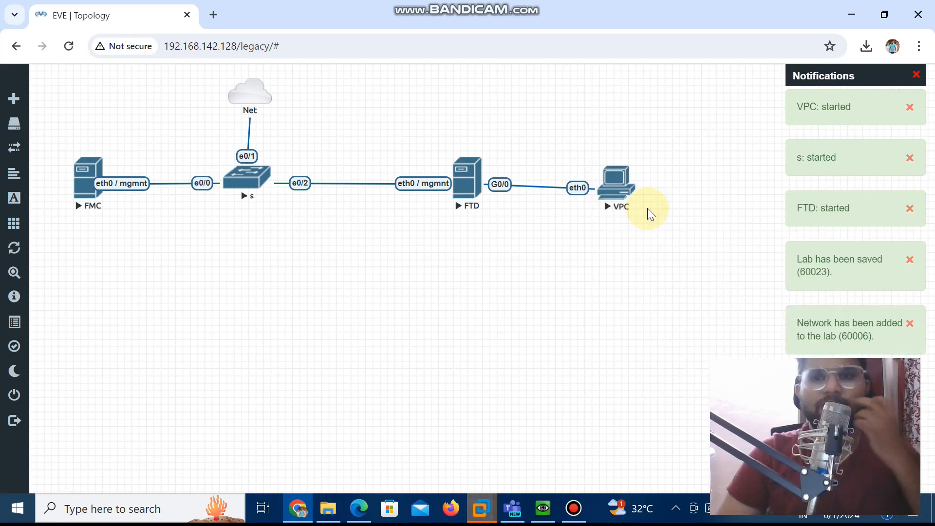
# Add the text label 192.168.142.131 and place it just above the FMC node
pyautogui.rightClick(68, 122)
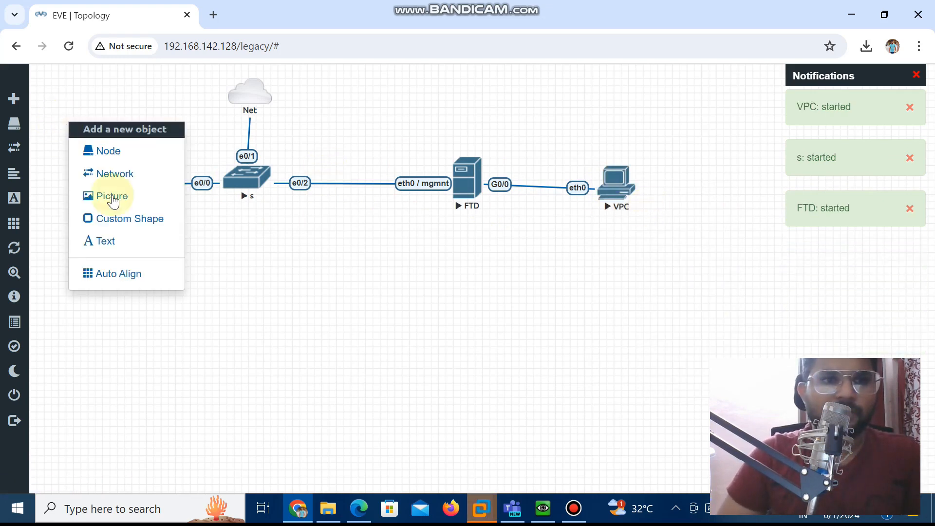
pyautogui.click(119, 243)
pyautogui.write('192.168.')
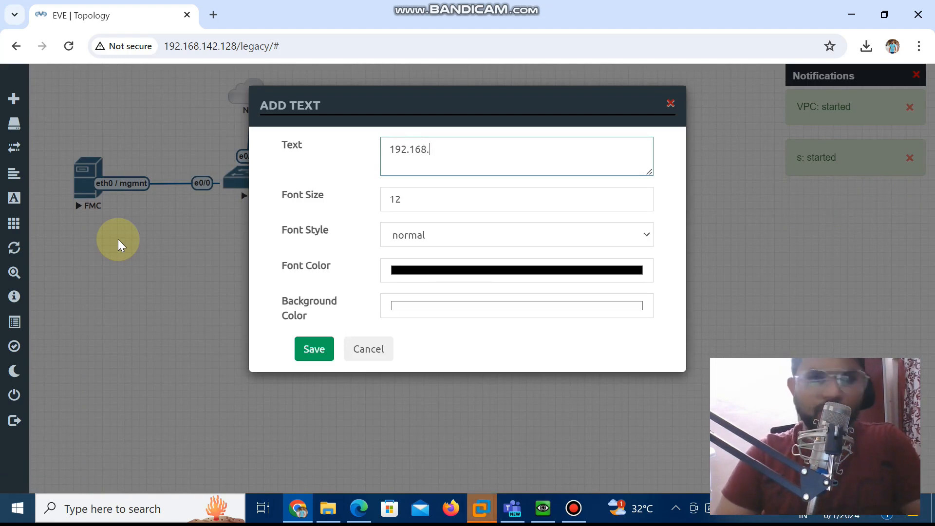
pyautogui.write('142.')
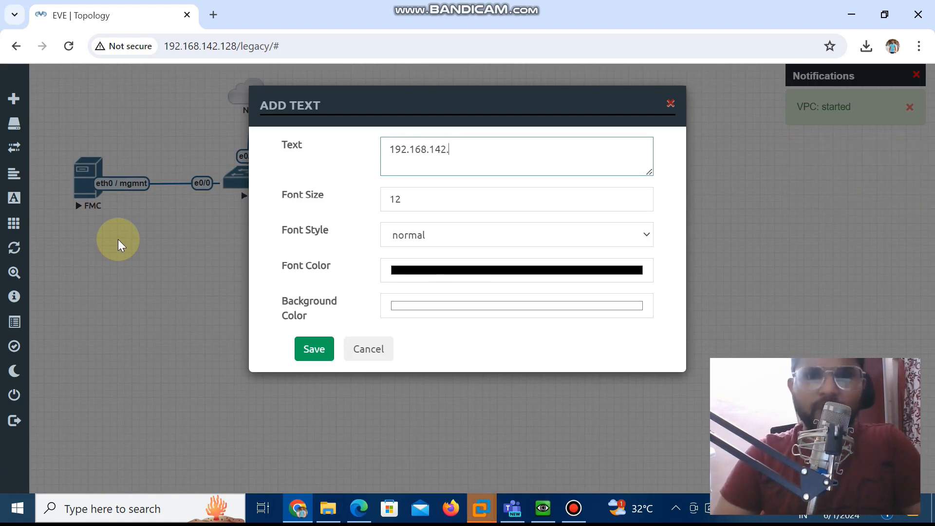
pyautogui.write('131')
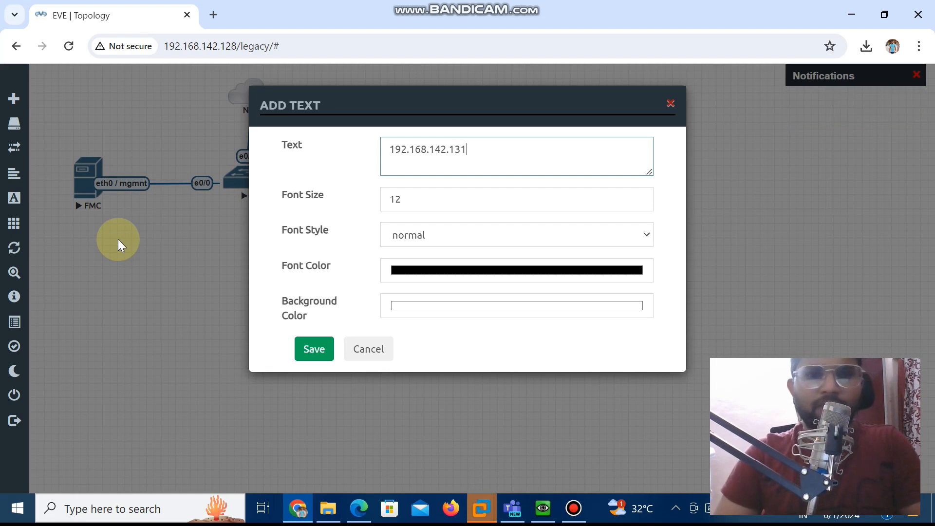
pyautogui.click(306, 347)
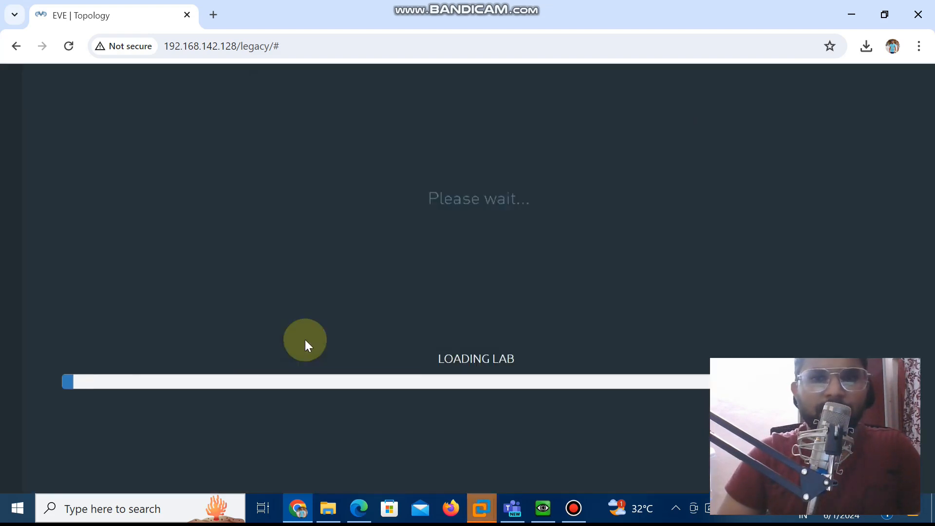
pyautogui.moveTo(108, 125); pyautogui.dragTo(121, 129)
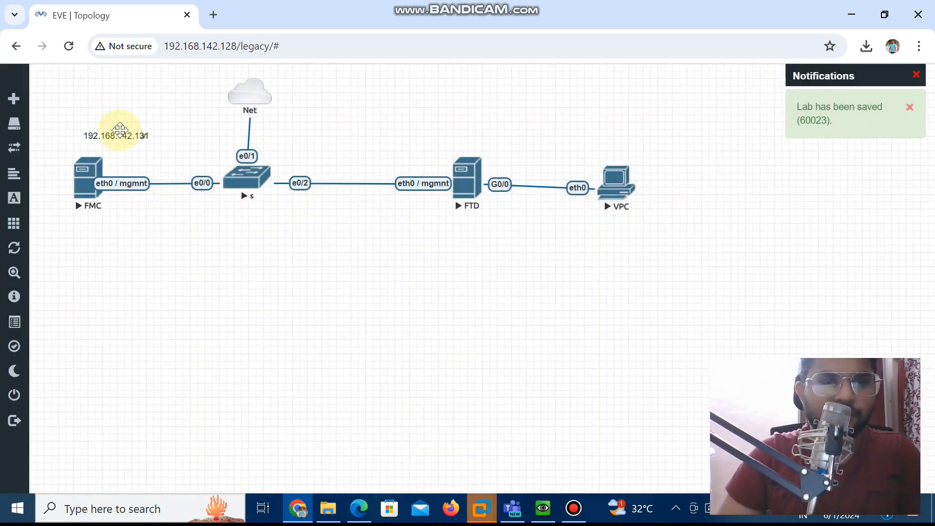
pyautogui.rightClick(386, 136)
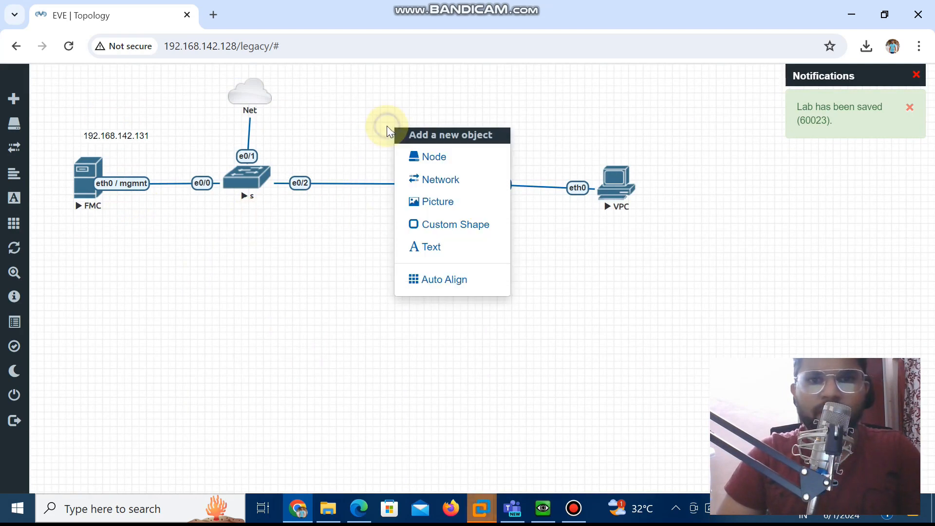
pyautogui.click(423, 181)
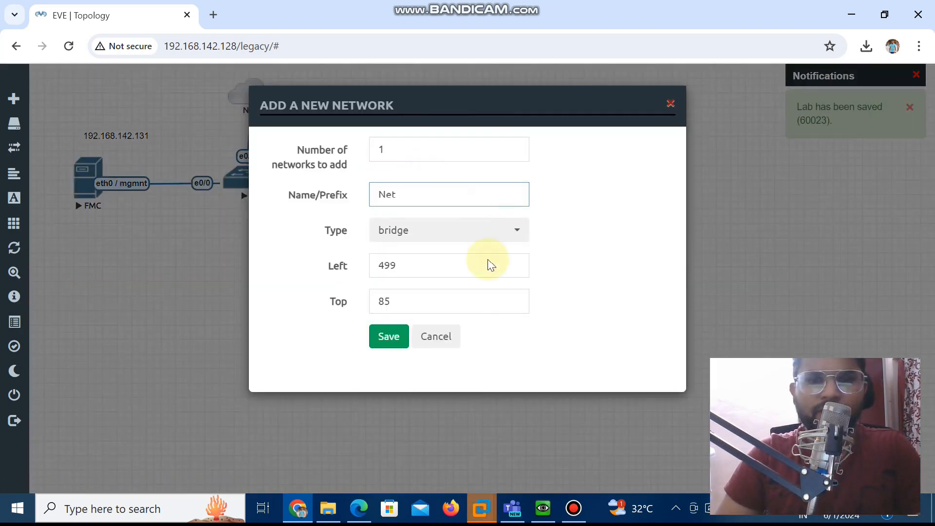
pyautogui.click(447, 338)
# Add the text label 192.168.142.132 and place it above the FTD's management link
pyautogui.rightClick(398, 121)
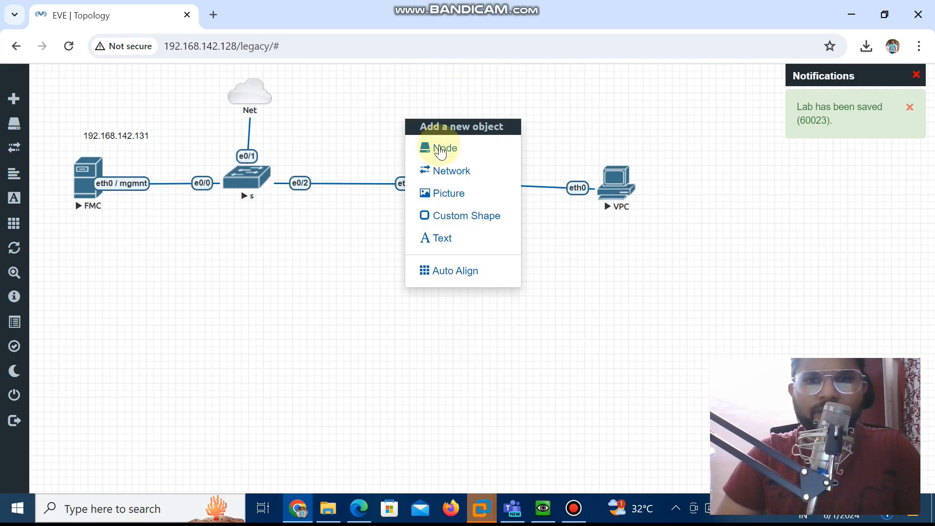
pyautogui.click(455, 240)
pyautogui.write('192')
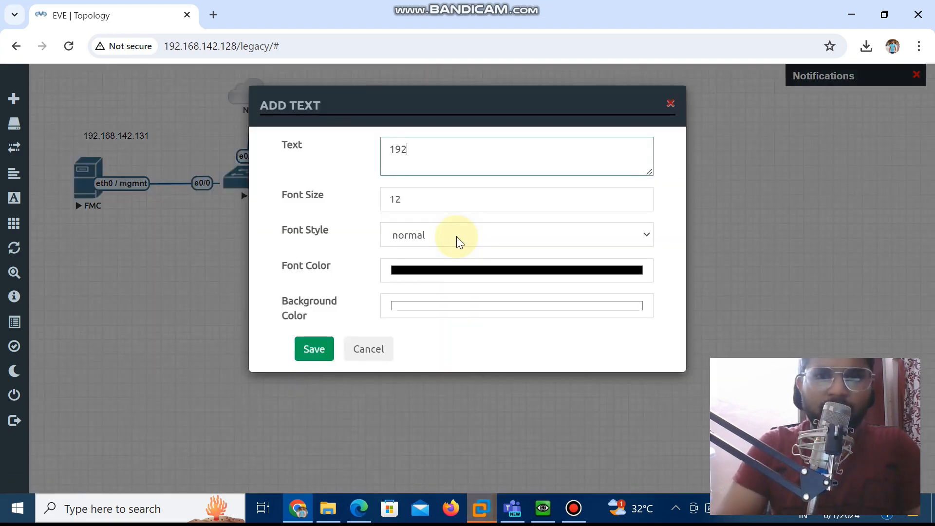
pyautogui.write('.168.1')
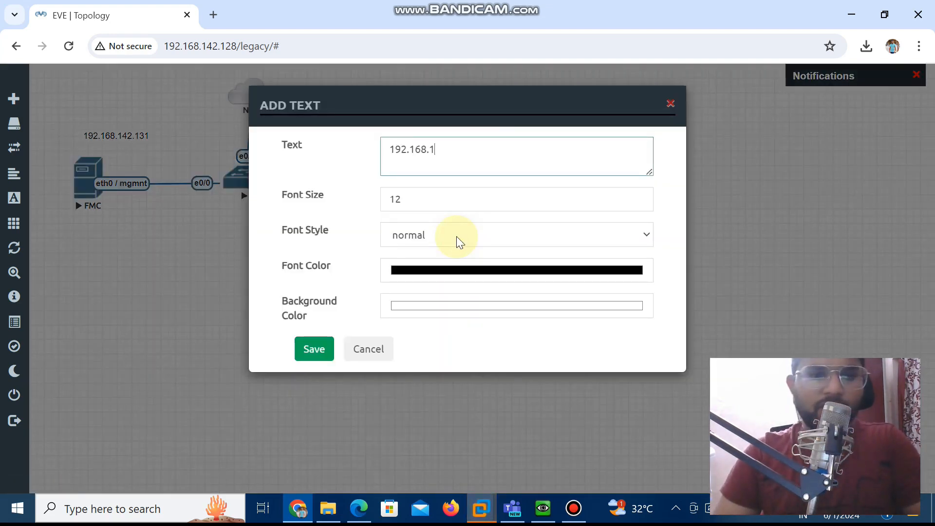
pyautogui.write('42.132')
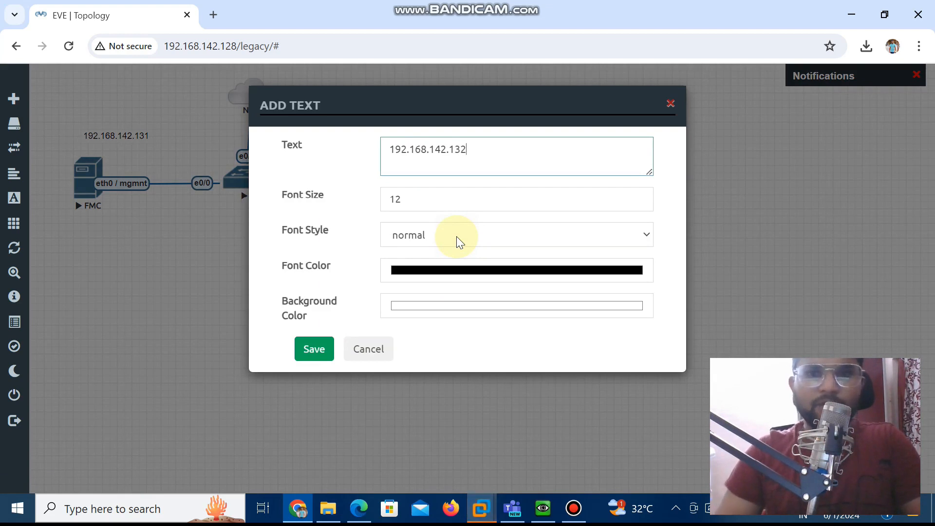
pyautogui.click(321, 351)
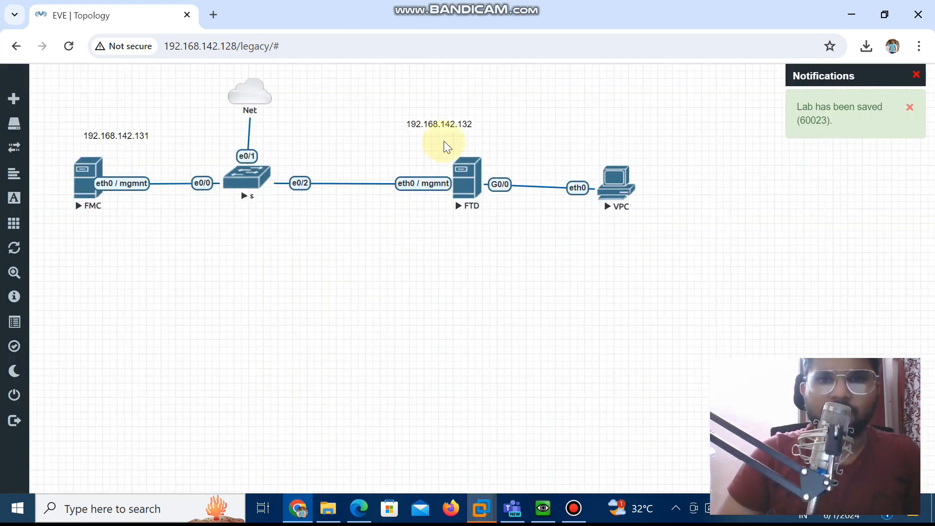
pyautogui.moveTo(445, 123); pyautogui.dragTo(418, 135)
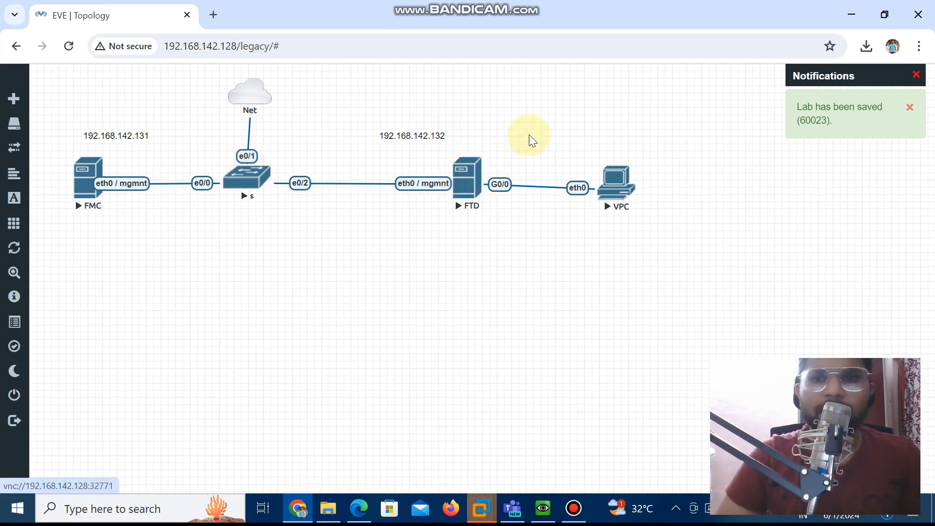
# Add the text label 192.168.1.2 and place it beside the VPC node
pyautogui.rightClick(633, 128)
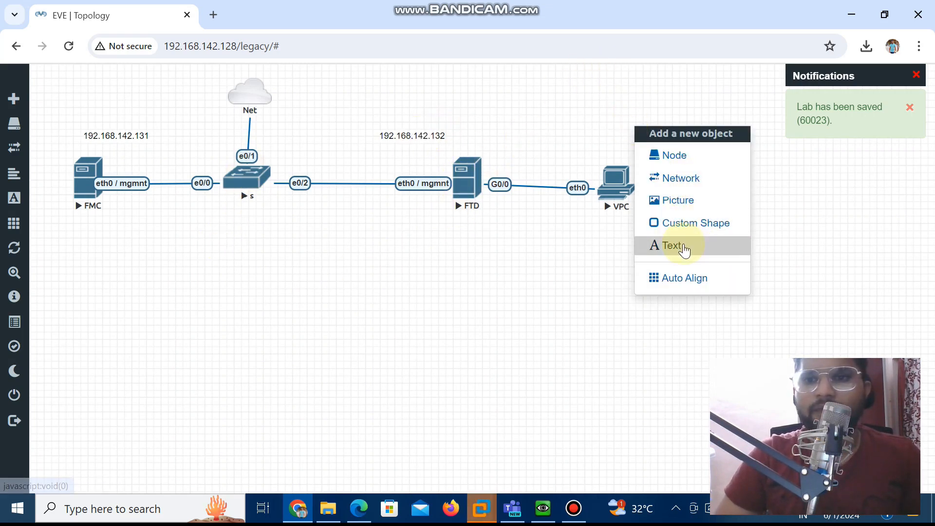
pyautogui.click(682, 245)
pyautogui.write('192.1')
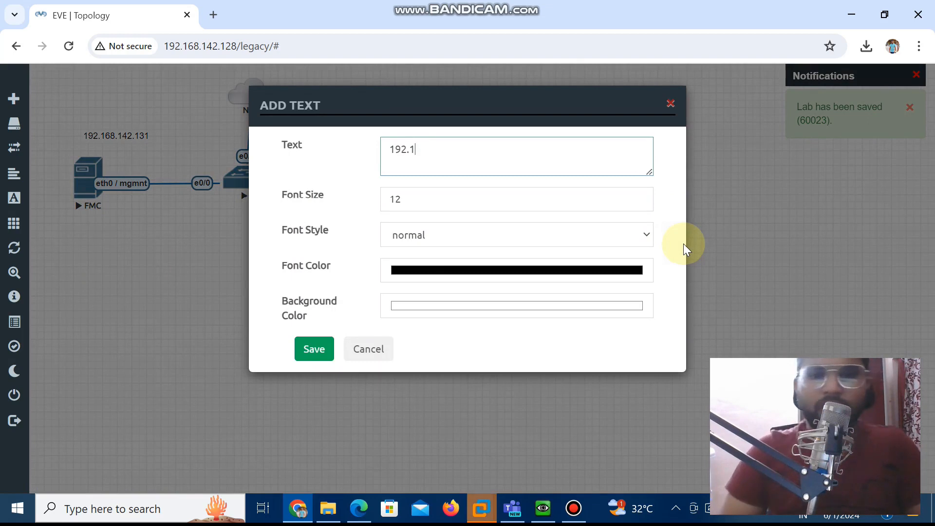
pyautogui.write('68')
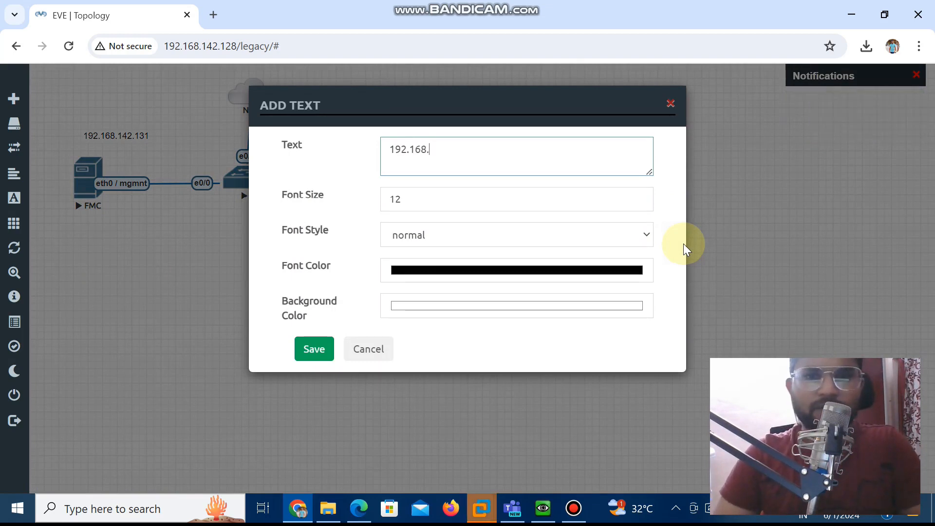
pyautogui.write('.1.2')
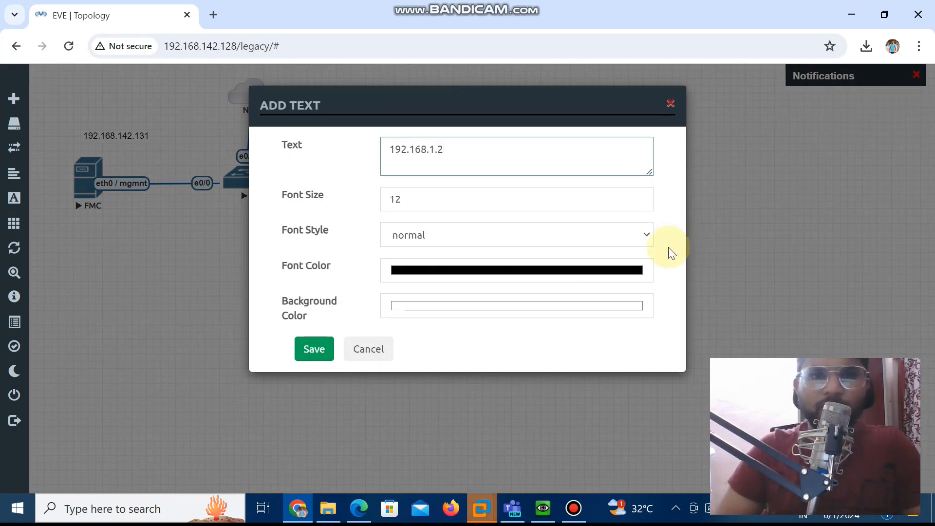
pyautogui.click(309, 350)
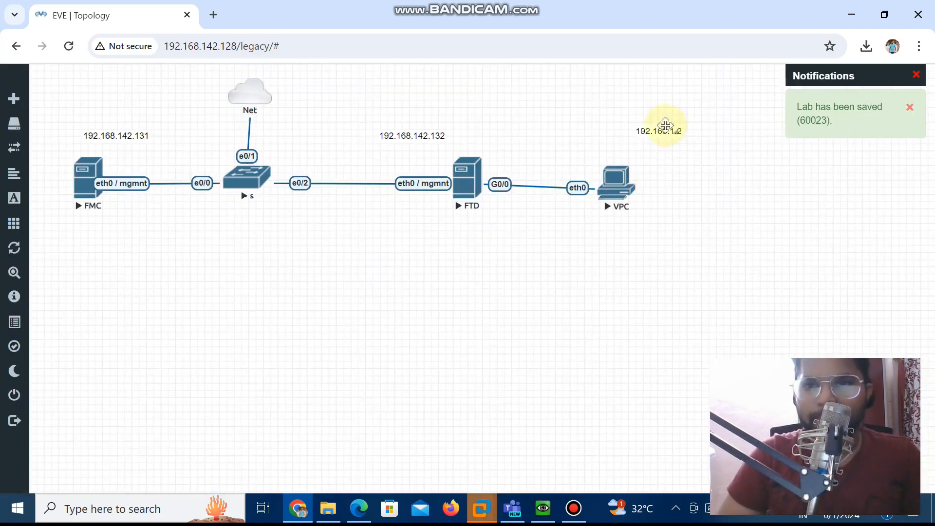
pyautogui.moveTo(652, 132); pyautogui.dragTo(668, 177)
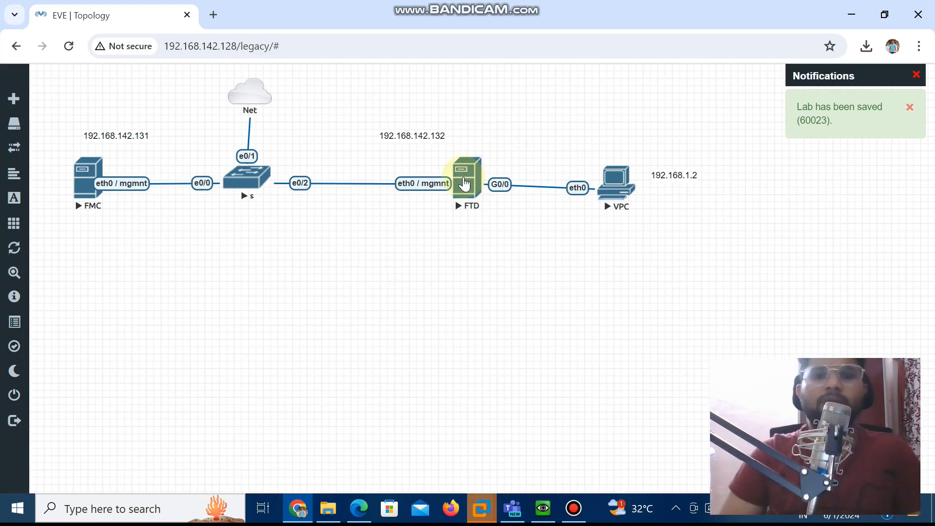
# Open the FTD node's console to check its boot progress, and minimize the console window
pyautogui.click(466, 175)
pyautogui.click(491, 160)
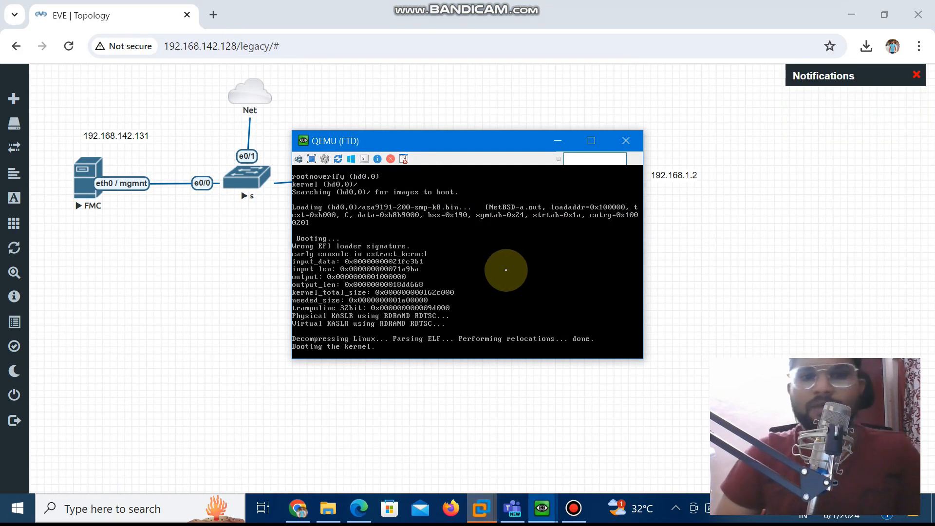
pyautogui.click(558, 139)
pyautogui.moveTo(472, 172); pyautogui.dragTo(463, 183)
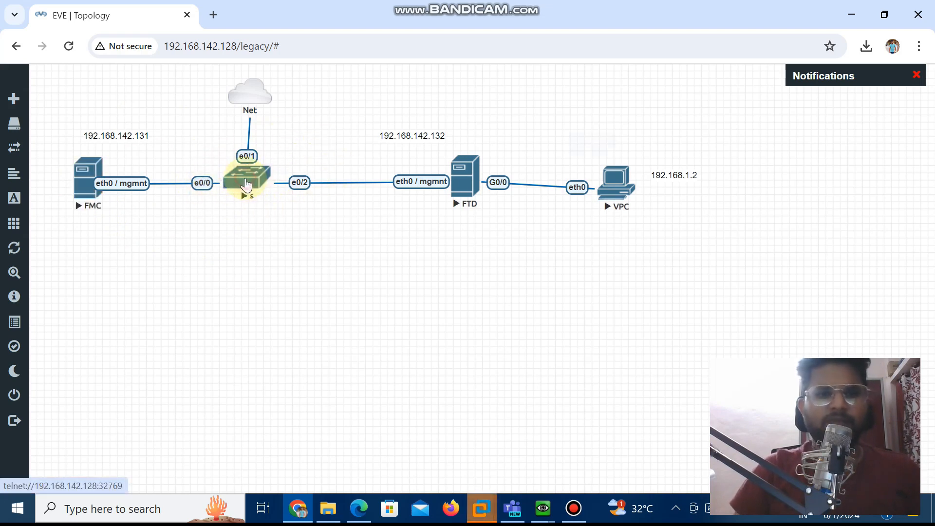
# Open the console of switch s and enter privileged EXEC mode
pyautogui.click(246, 186)
pyautogui.click(455, 154)
pyautogui.click(345, 245)
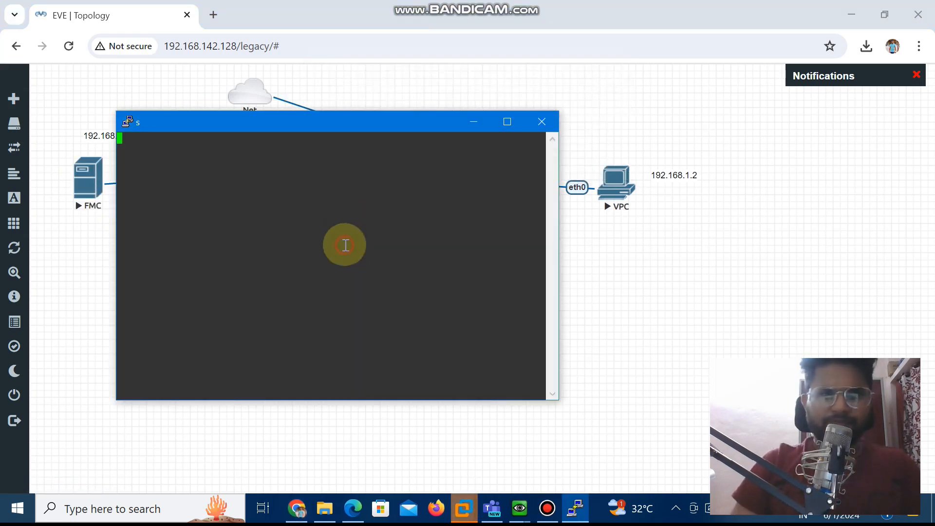
pyautogui.press('Return')
pyautogui.press('Return')
pyautogui.press('Return')
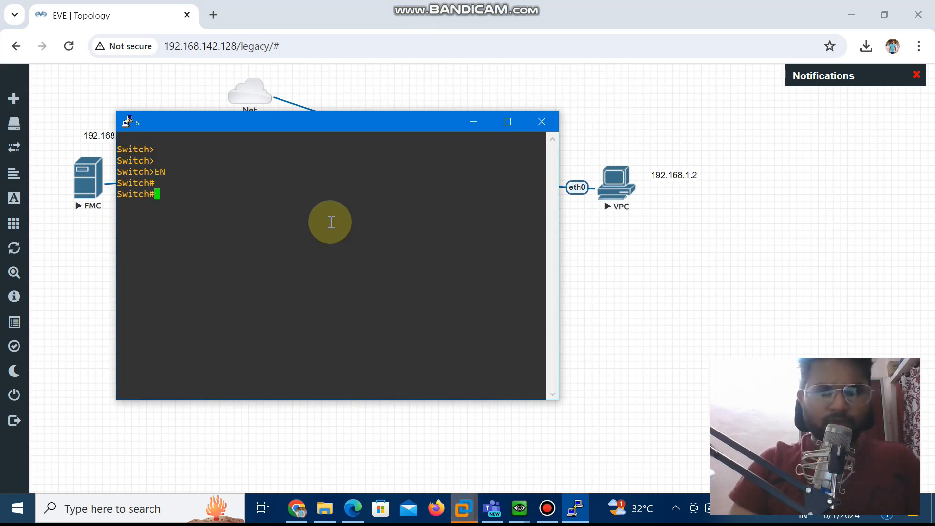
pyautogui.press('Return')
# Enter global configuration mode on the switch, select interface range ethernet0/0-3 and bring the ports up with no shutdown
pyautogui.moveTo(313, 129); pyautogui.dragTo(339, 300)
pyautogui.moveTo(323, 108); pyautogui.dragTo(268, 168)
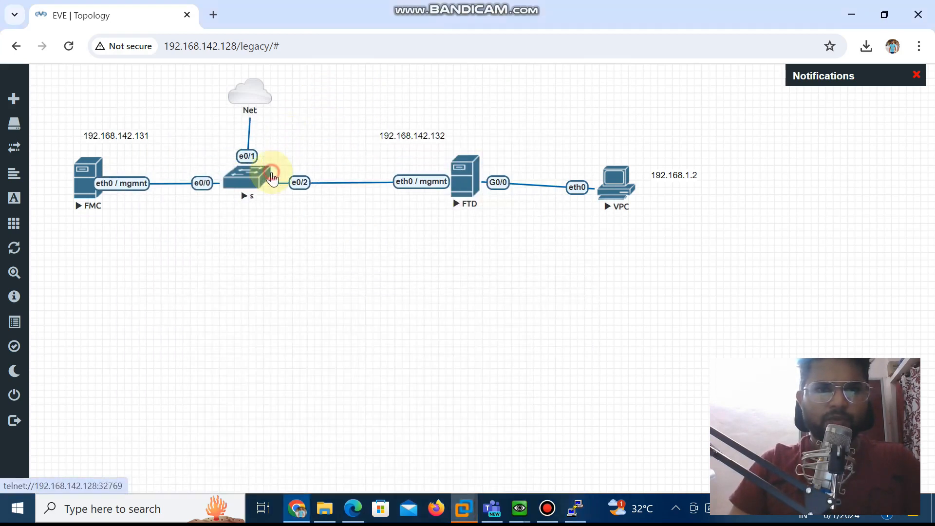
pyautogui.click(573, 510)
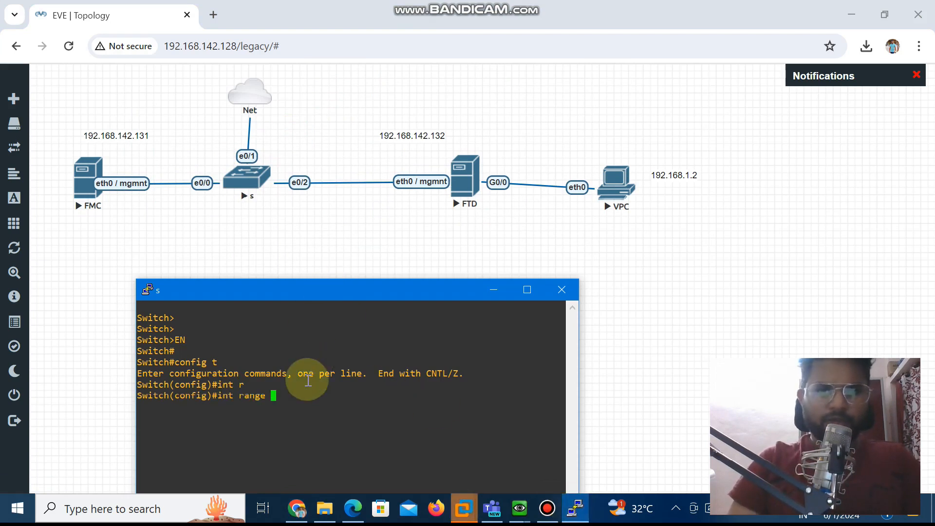
pyautogui.write('e')
pyautogui.press('Tab')
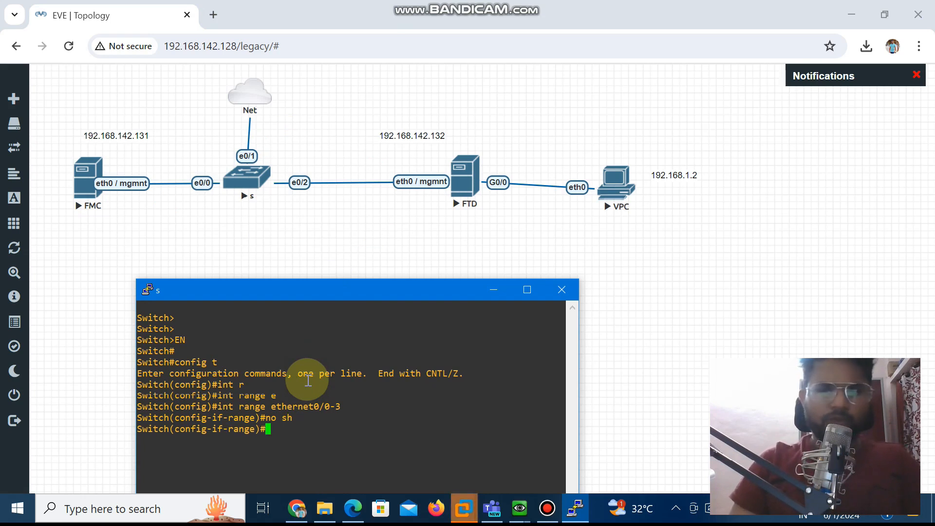
# Set the selected switch interfaces to switchport mode access
pyautogui.write('w')
pyautogui.press('Tab')
pyautogui.write('modq')
pyautogui.press('Tab')
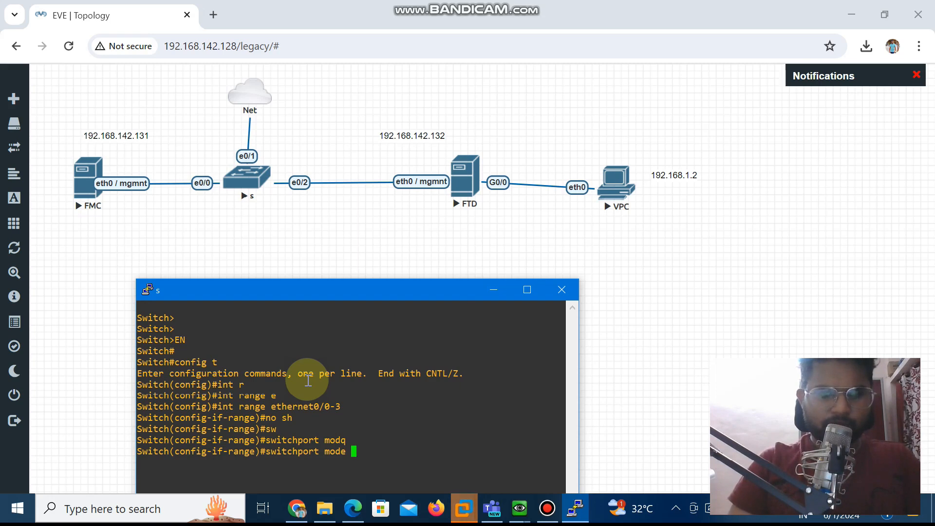
pyautogui.press('Tab')
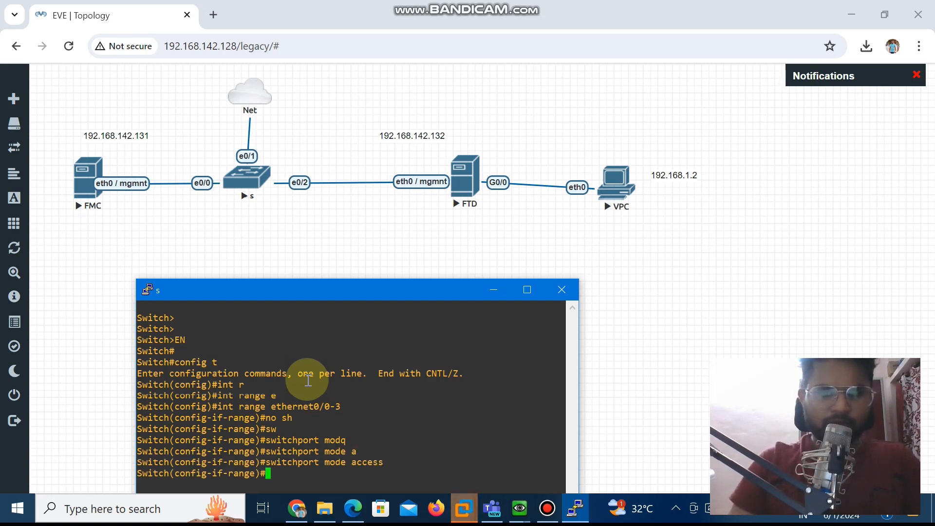
# Assign the selected switch interfaces to access VLAN 1
pyautogui.write('r')
pyautogui.press('Tab')
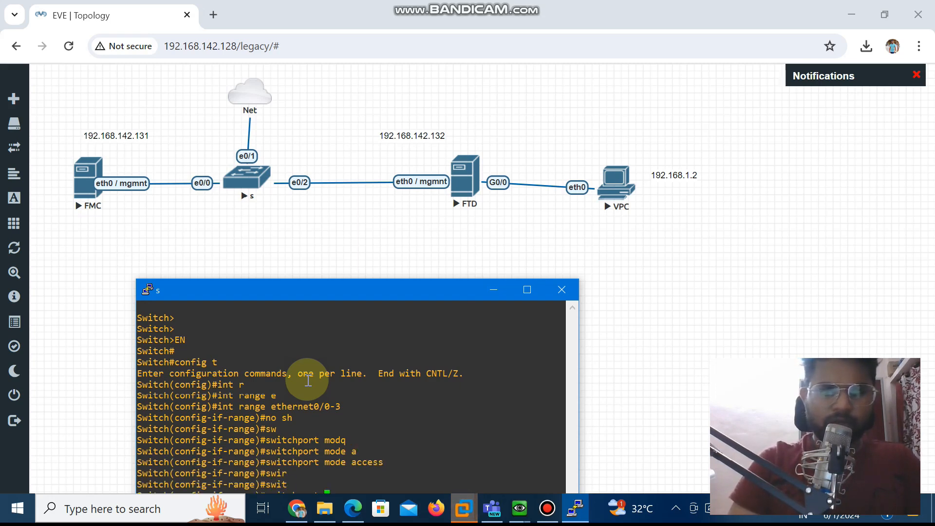
pyautogui.moveTo(328, 287); pyautogui.dragTo(338, 229)
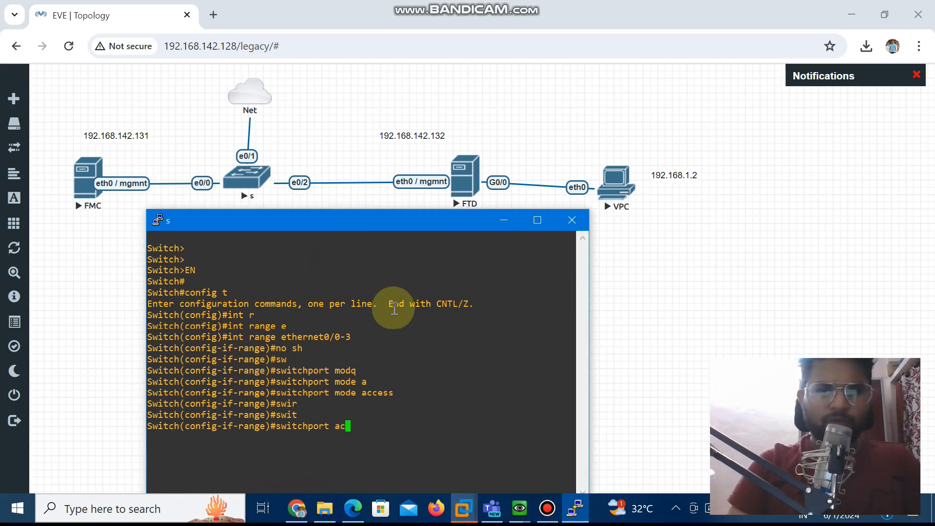
pyautogui.write('c')
pyautogui.press('Tab')
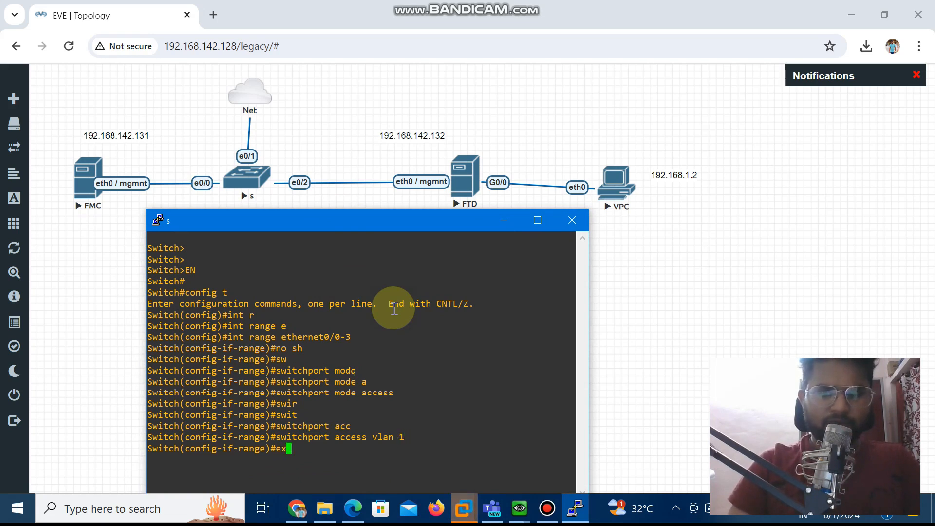
# Exit interface range configuration, save the switch configuration with do wr and minimize the switch console
pyautogui.press('Return')
pyautogui.press('Return')
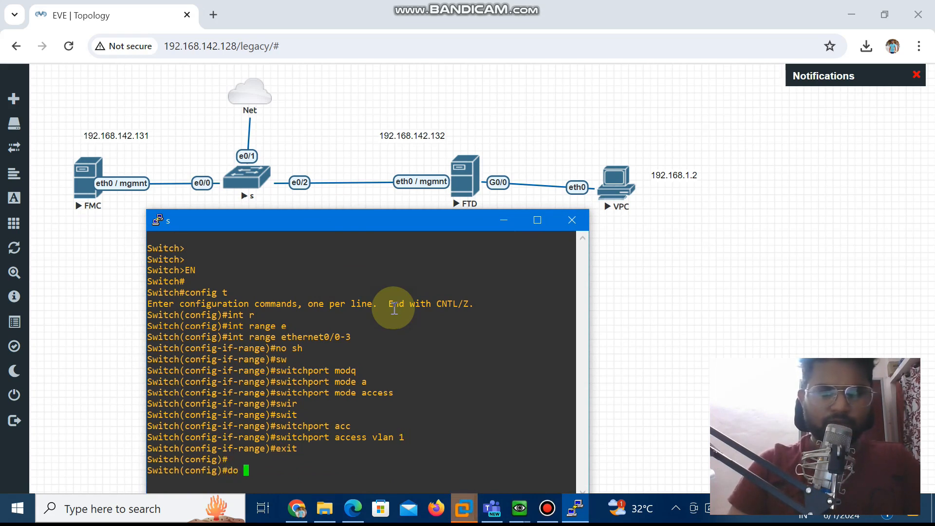
pyautogui.write('do wr')
pyautogui.press('Return')
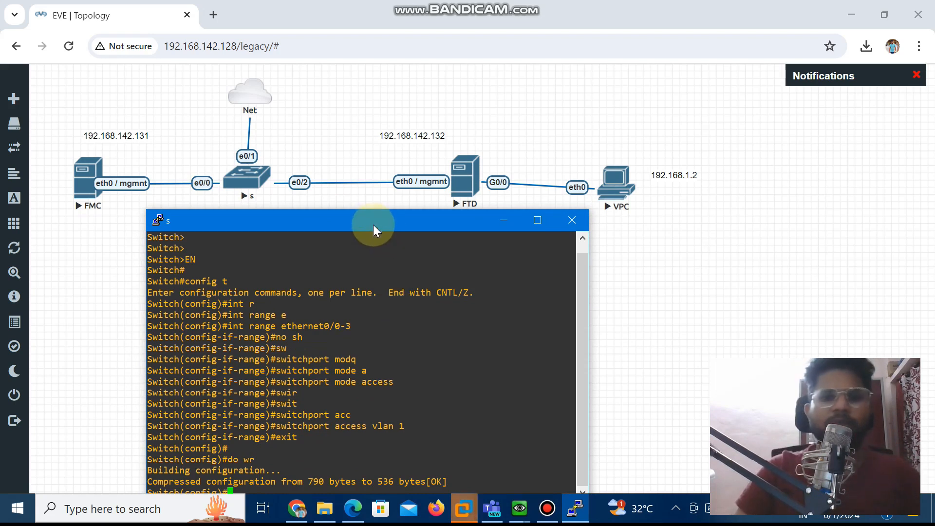
pyautogui.moveTo(373, 221); pyautogui.dragTo(346, 180)
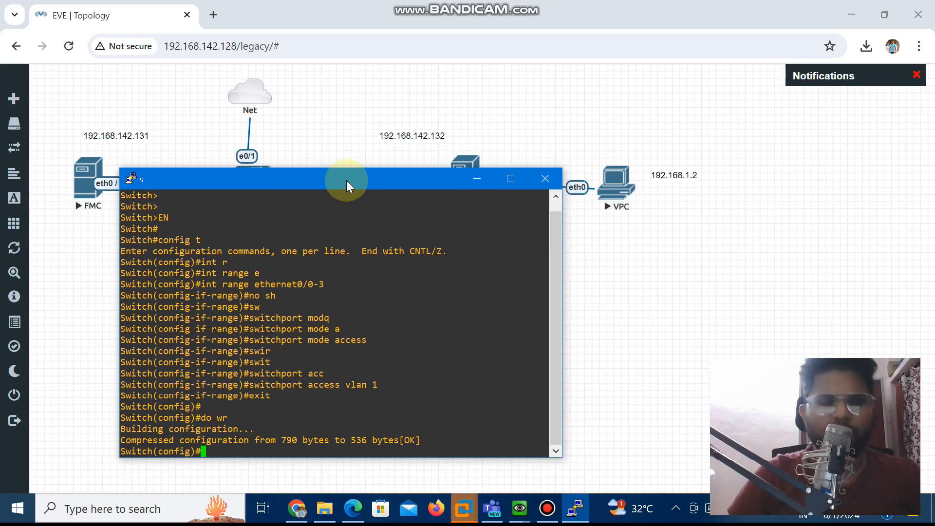
pyautogui.moveTo(369, 181)
pyautogui.mouseDown()
pyautogui.moveTo(386, 209)
pyautogui.moveTo(367, 174)
pyautogui.mouseUp()
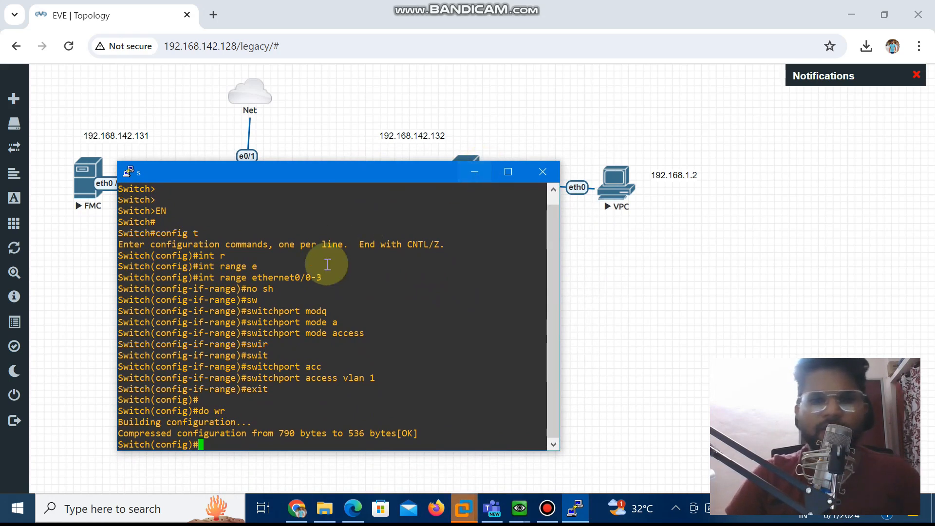
pyautogui.click(468, 174)
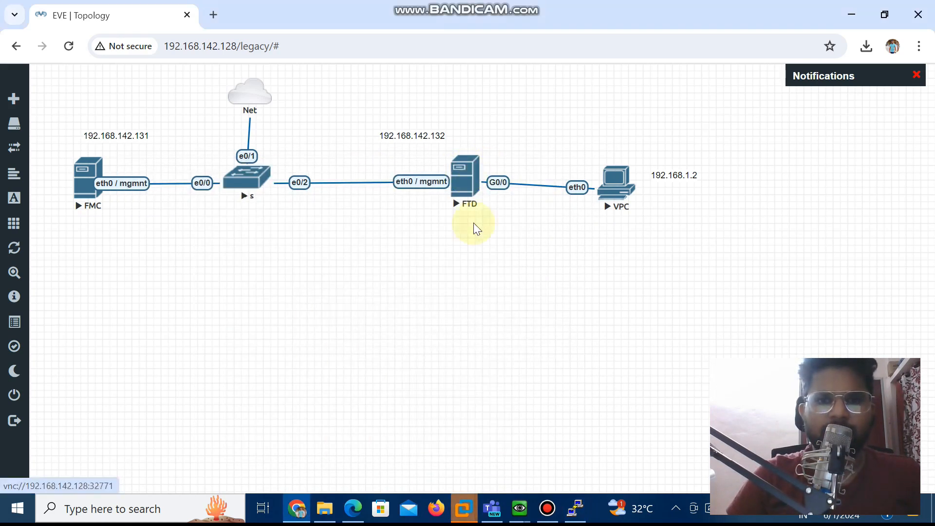
# Check the boot progress in the FTD node's console, and minimize the FTD and switch consoles
pyautogui.click(576, 509)
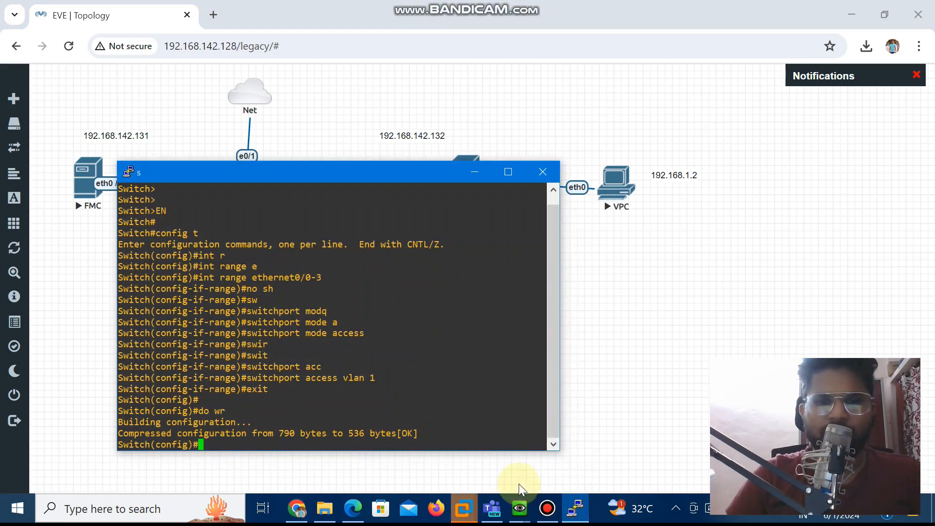
pyautogui.click(517, 511)
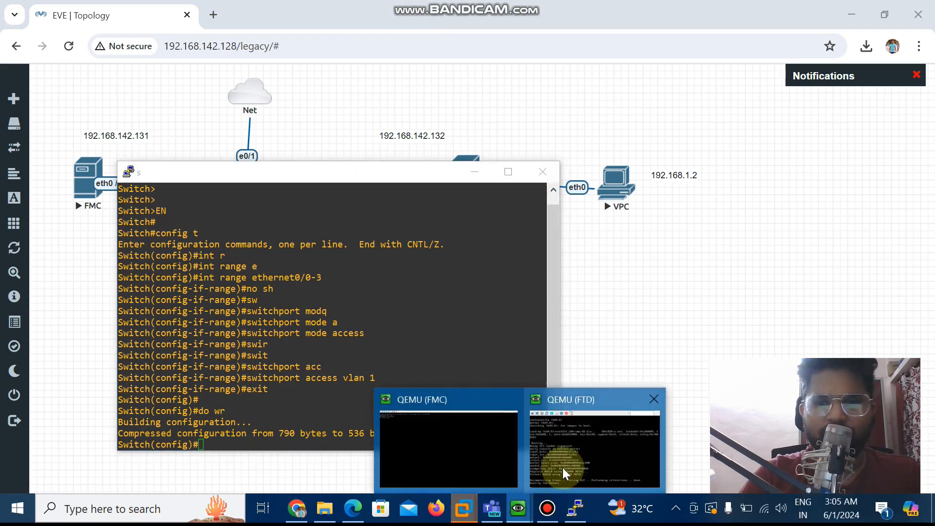
pyautogui.click(564, 475)
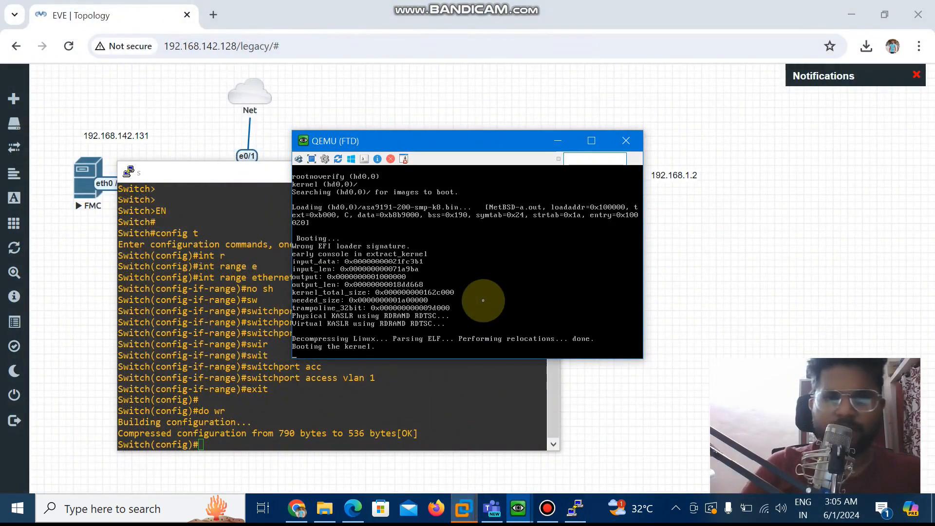
pyautogui.click(568, 142)
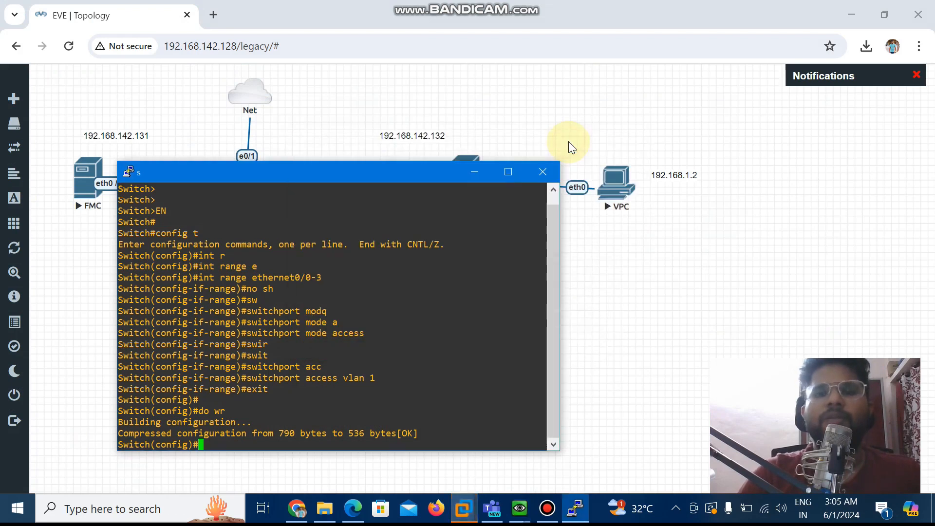
pyautogui.click(473, 172)
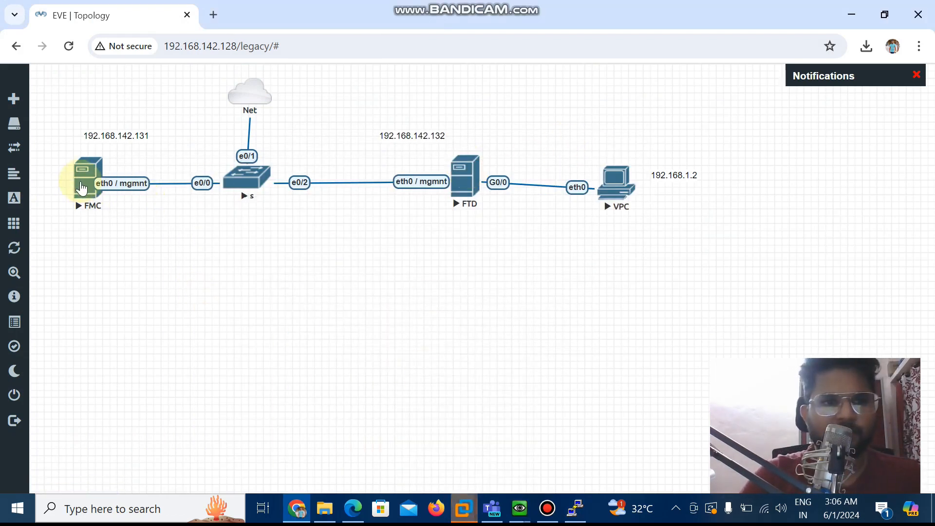
# Open the FMC node's console and make its login prompt ready for input
pyautogui.click(82, 187)
pyautogui.click(582, 150)
pyautogui.moveTo(582, 151); pyautogui.dragTo(59, 181)
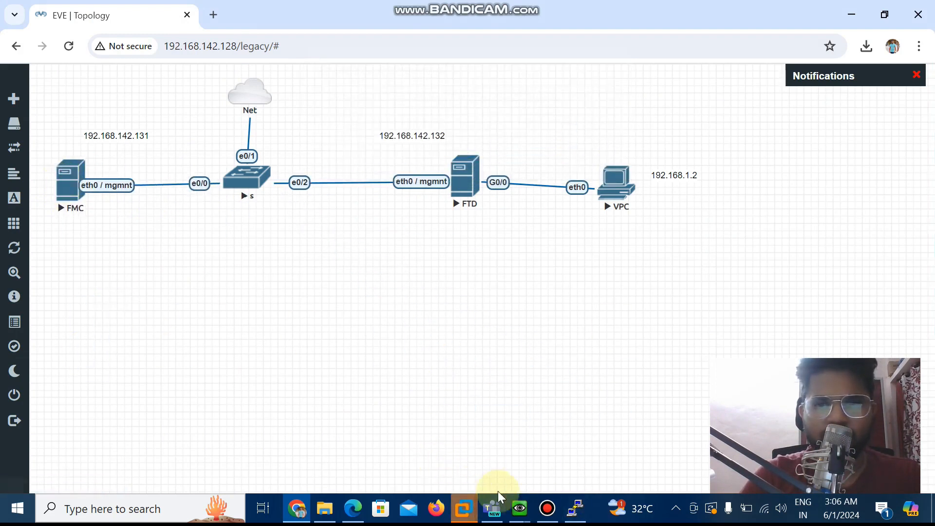
pyautogui.moveTo(519, 509)
pyautogui.click(440, 457)
pyautogui.click(296, 179)
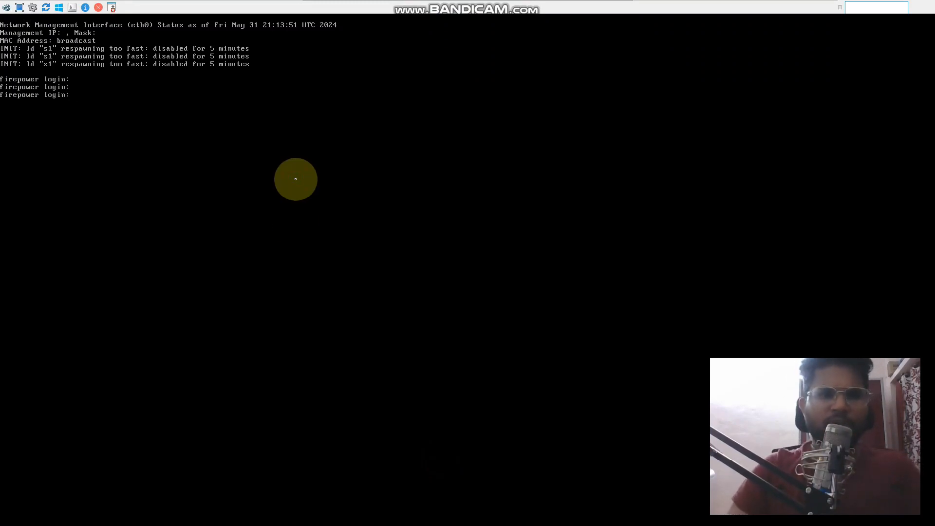
pyautogui.click(35, 6)
pyautogui.click(617, 388)
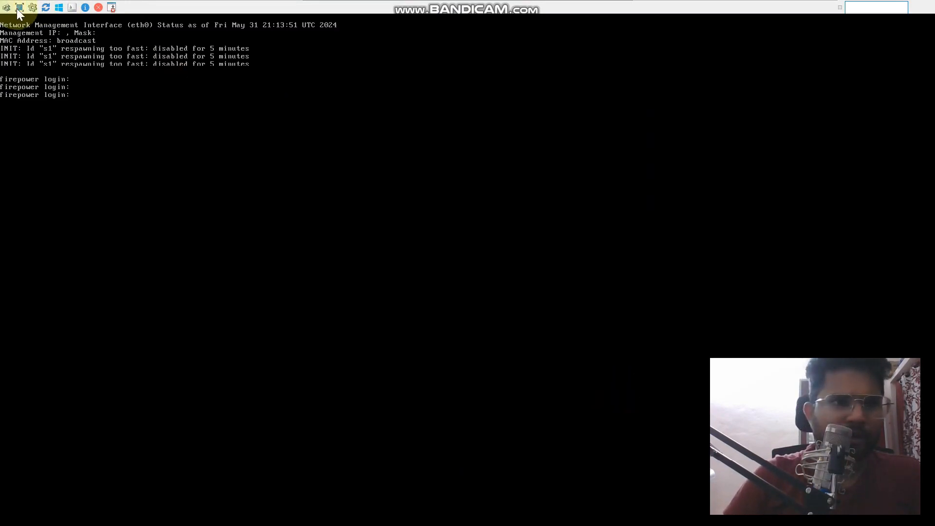
pyautogui.click(33, 7)
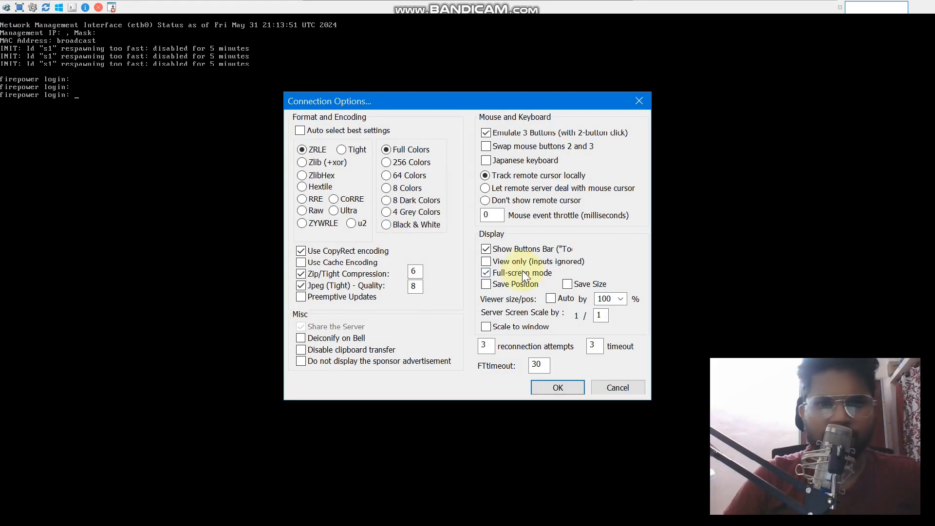
pyautogui.click(611, 385)
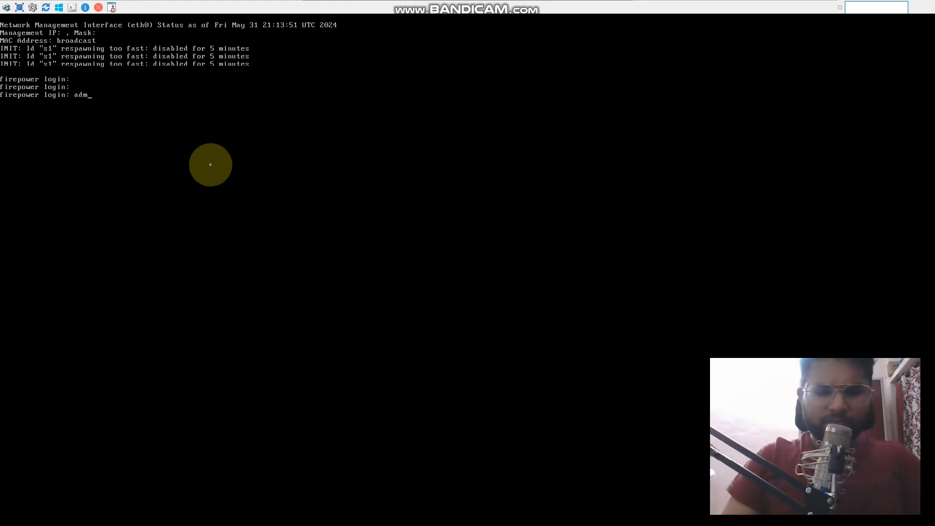
# Log in to the FMC console as admin with the account password
pyautogui.press('Return')
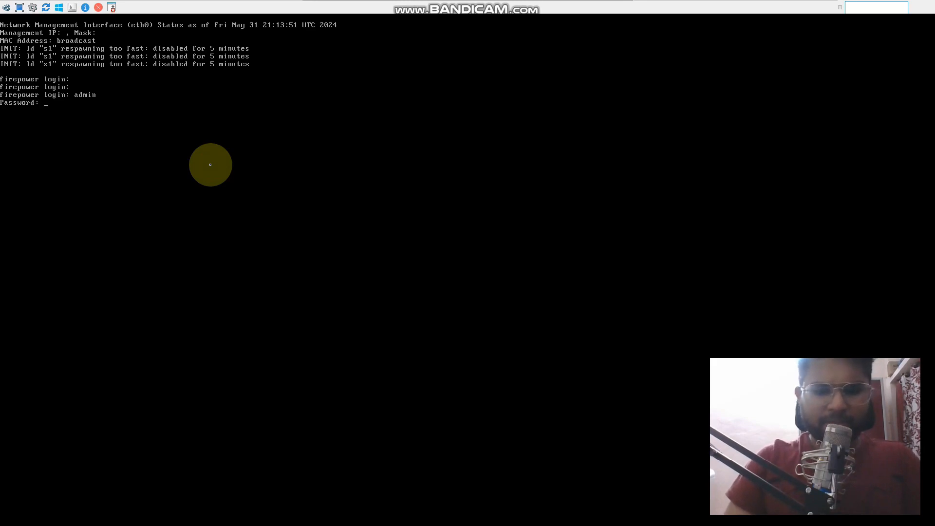
pyautogui.press('Return')
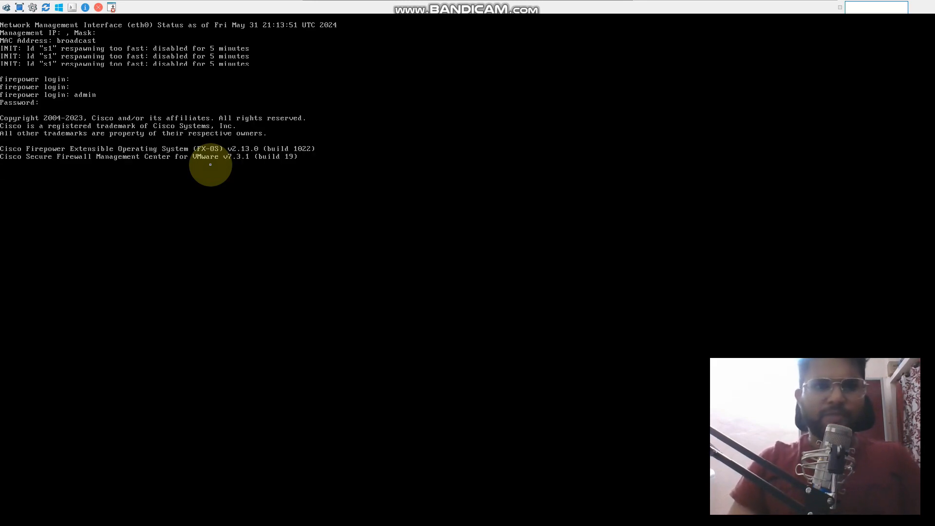
pyautogui.press('Return')
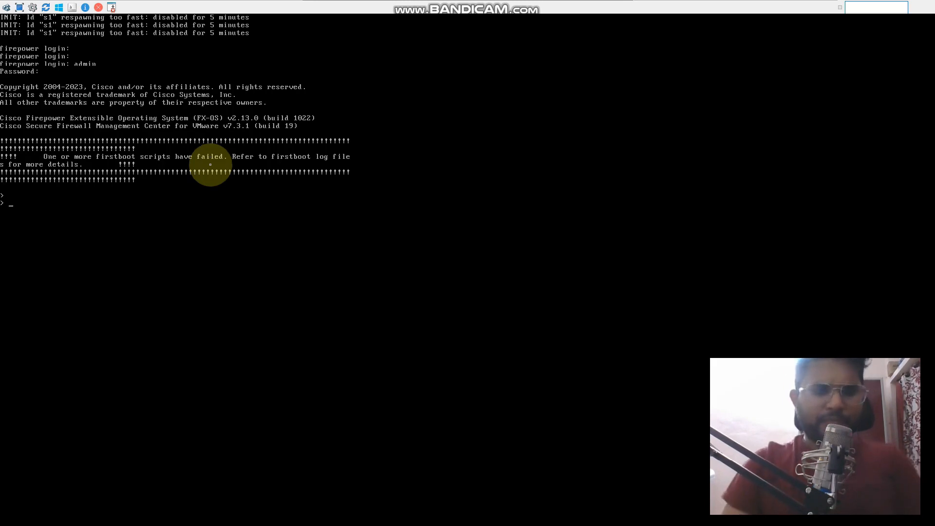
# Enter expert mode on the FMC and switch to the root shell with sudo su -, supplying the account password
pyautogui.write('expert')
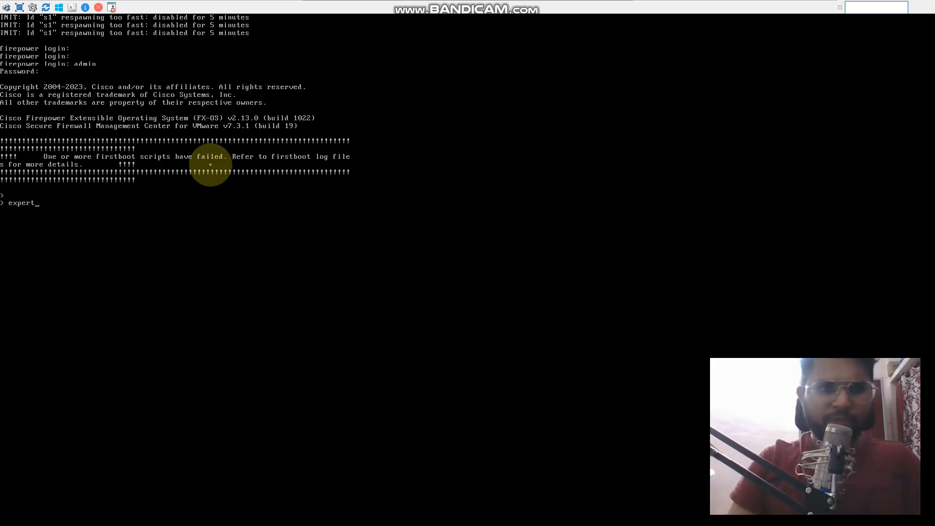
pyautogui.press('Return')
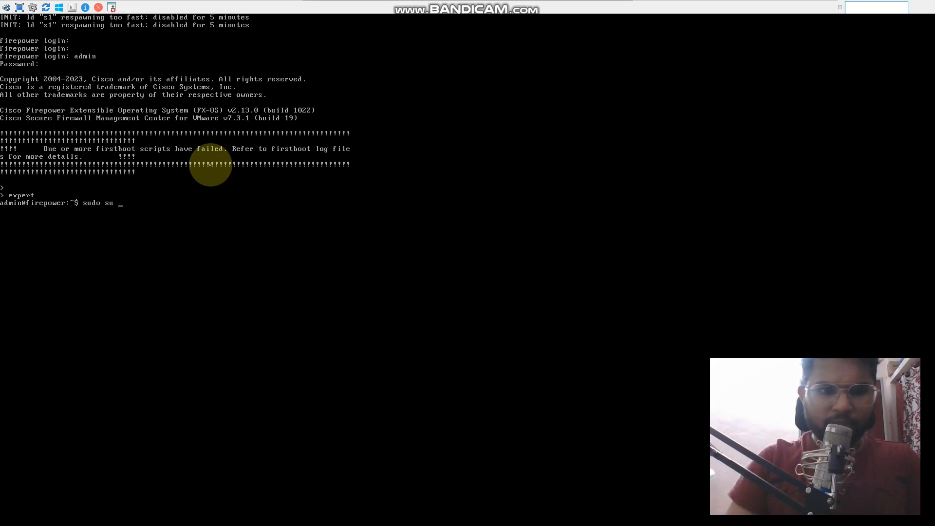
pyautogui.press('Return')
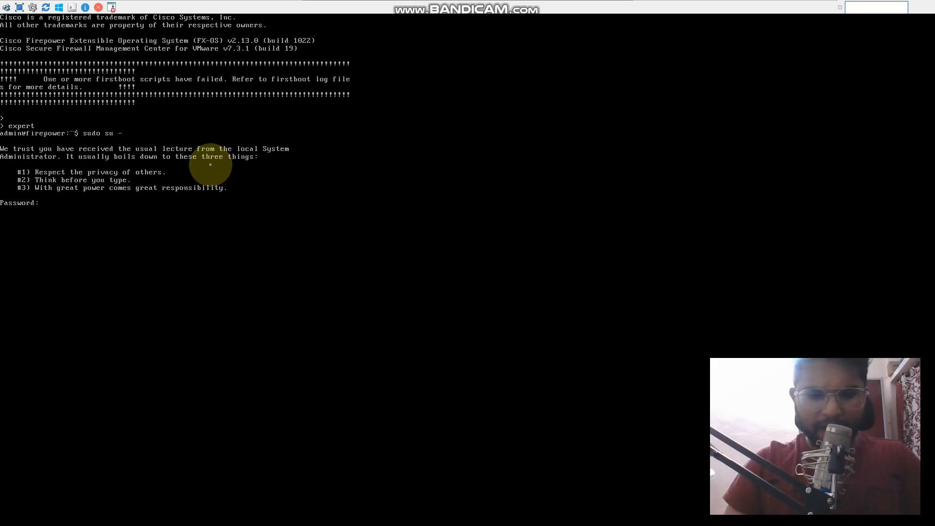
pyautogui.press('Return')
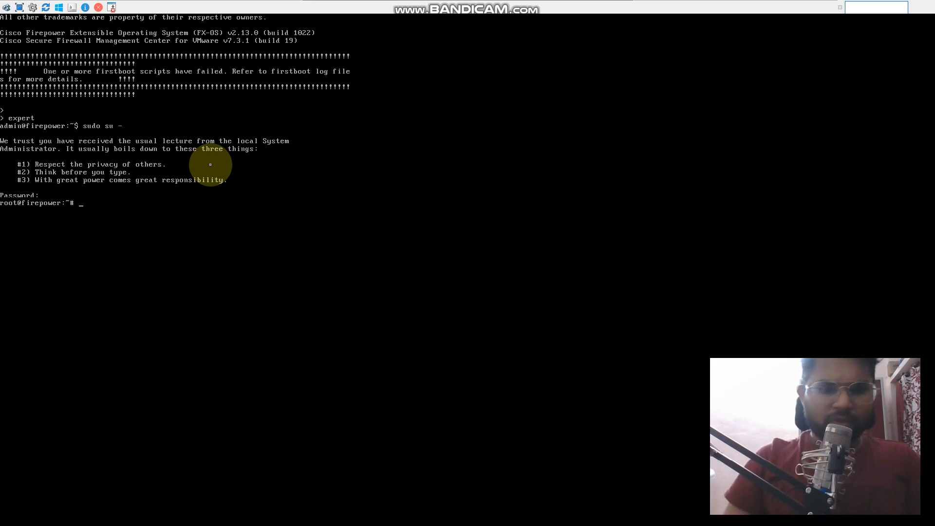
# Run configure-network on the FMC and answer y to configuring IPv4
pyautogui.write('configure')
pyautogui.press('Tab')
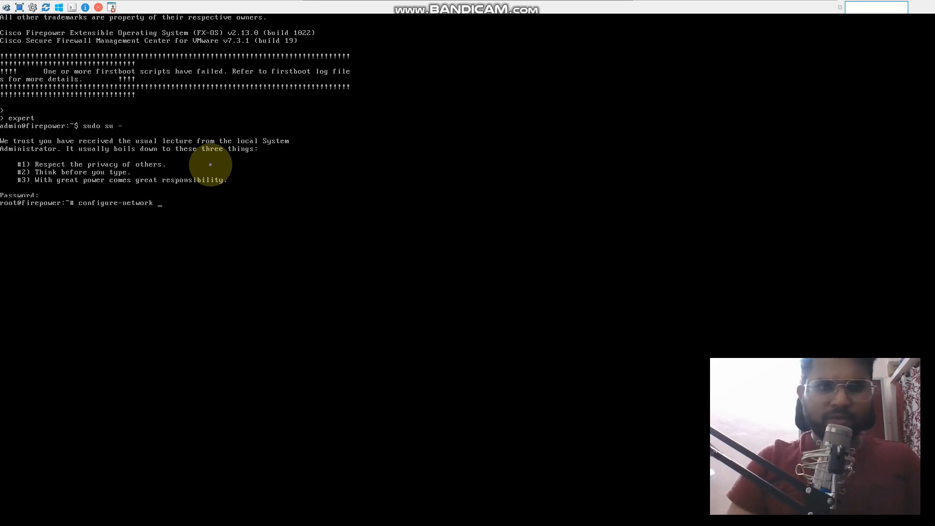
pyautogui.press('Return')
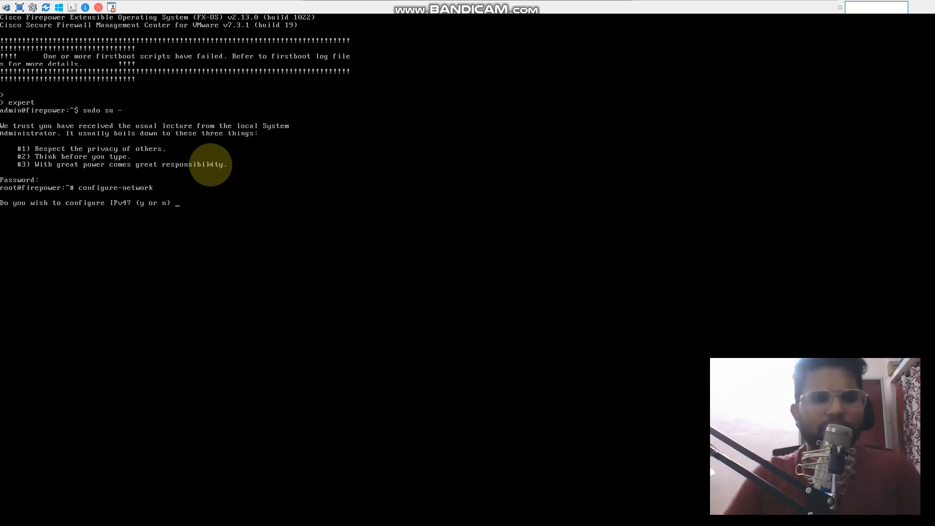
pyautogui.write('y')
pyautogui.press('Return')
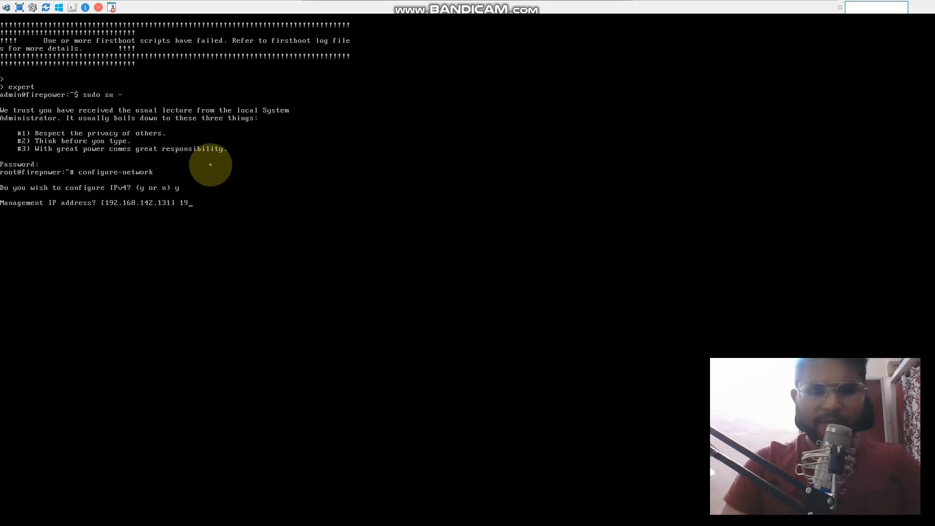
# Set the FMC management IP address to 192.168.142.131, netmask to 255.255.255.0 and default gateway to 192.168.142.2
pyautogui.write('192.168.142.131')
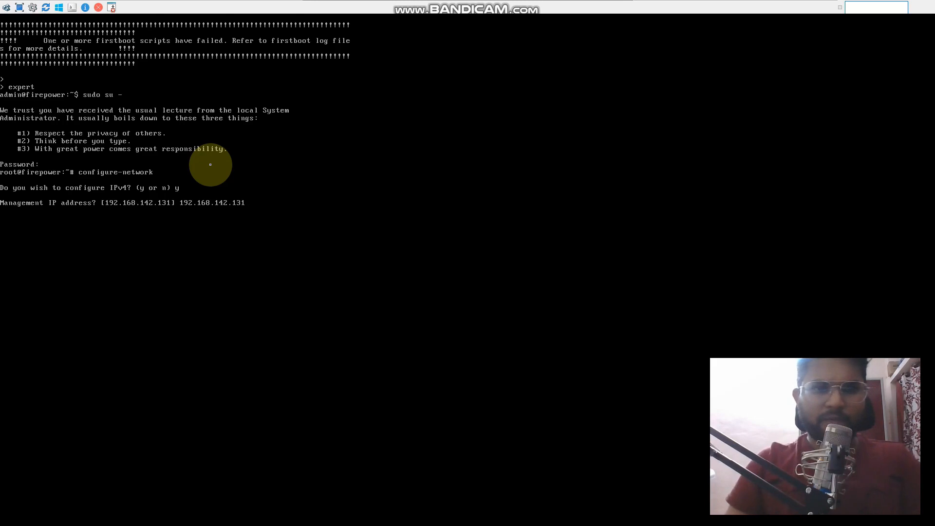
pyautogui.press('Return')
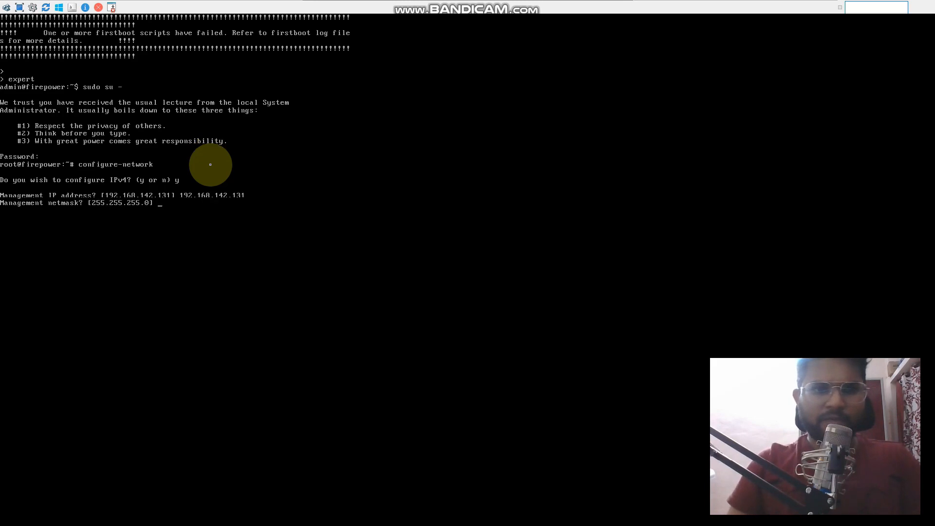
pyautogui.write('255.255.355')
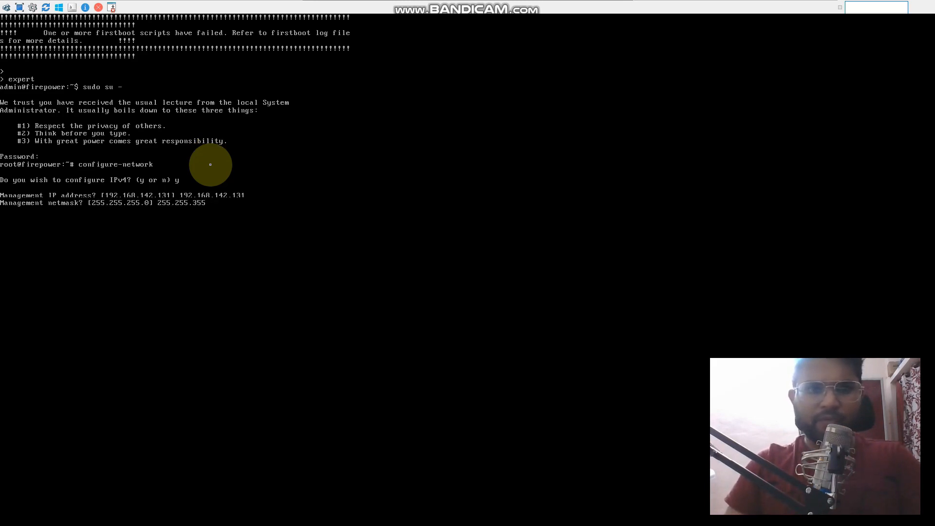
pyautogui.press('BackSpace')
pyautogui.press('BackSpace')
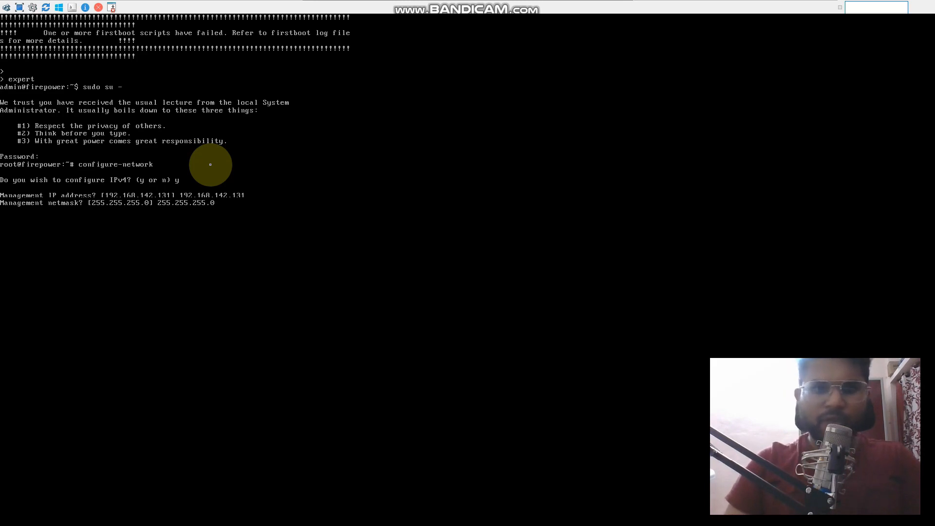
pyautogui.press('Return')
pyautogui.write('192')
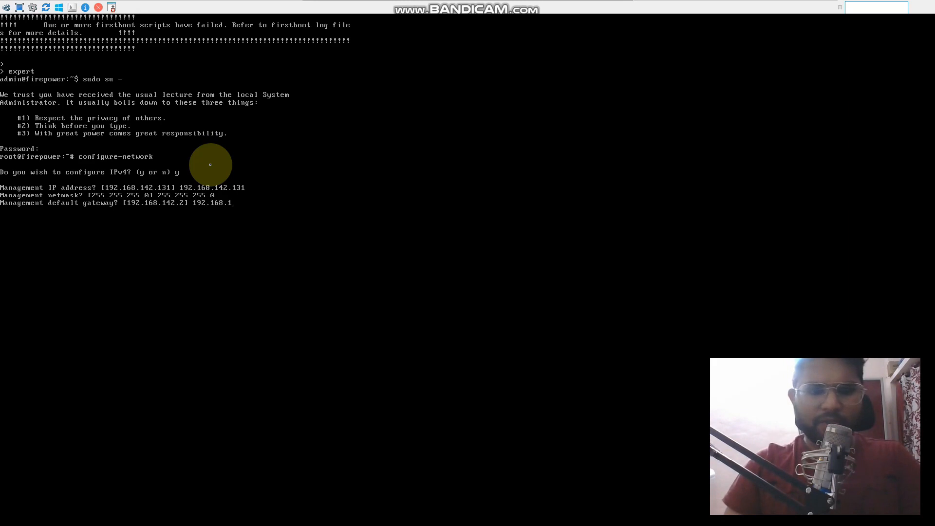
pyautogui.write('.168.142.2')
pyautogui.press('Return')
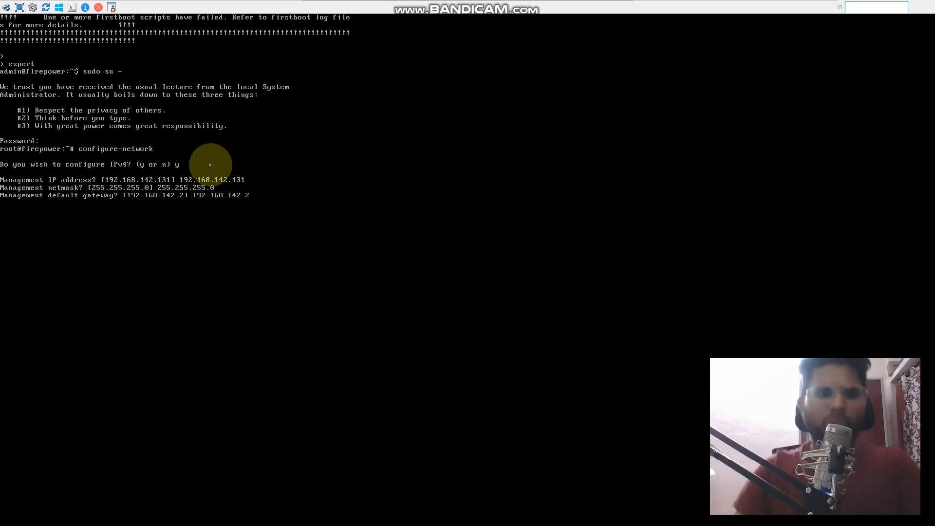
# Switch from the FMC console to the eve ng virtual machine in VMware Workstation, dismissing the removable devices hint
pyautogui.moveTo(489, 1)
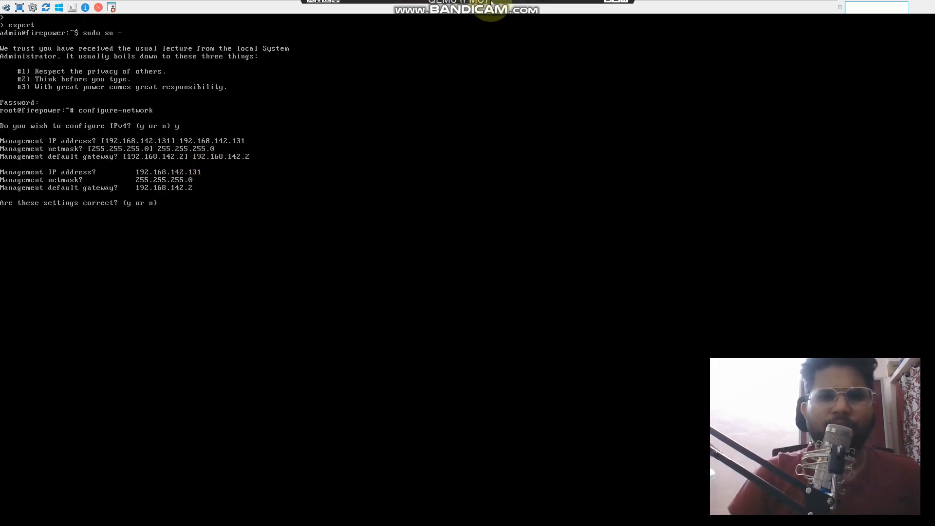
pyautogui.click(608, 6)
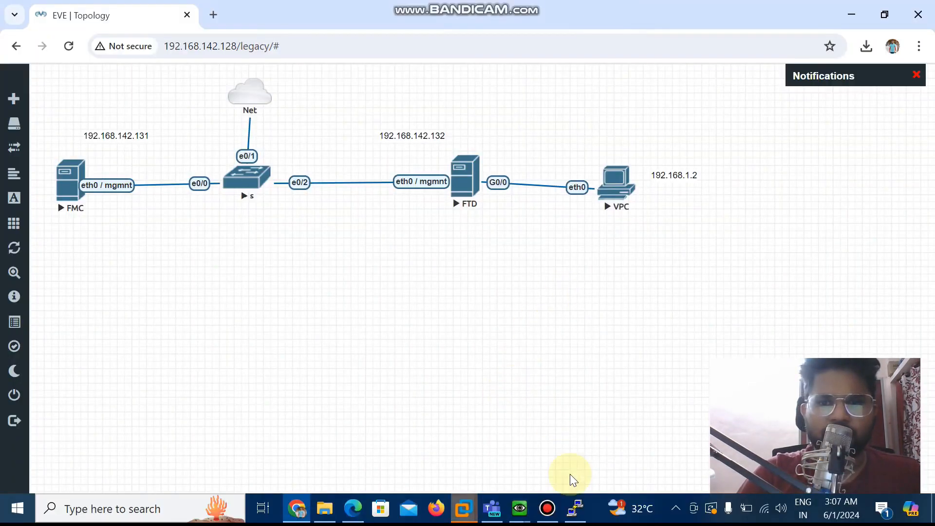
pyautogui.click(460, 509)
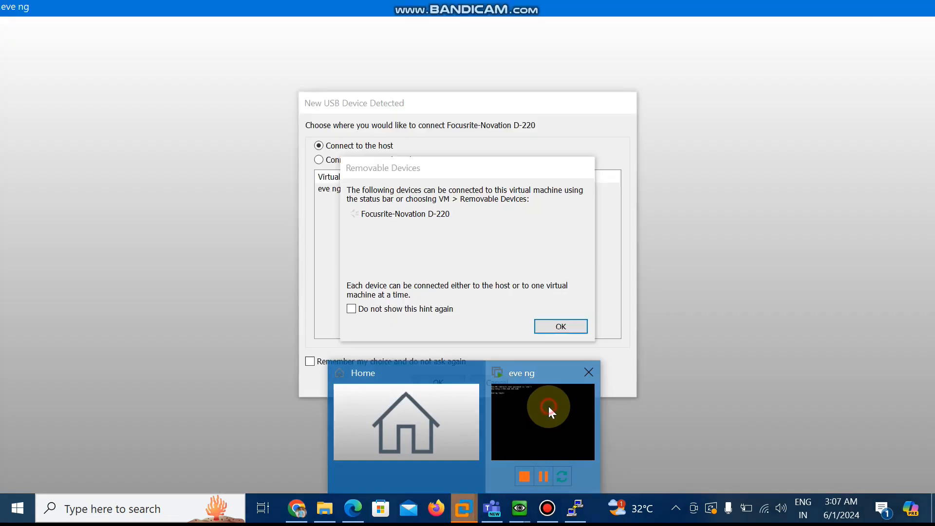
pyautogui.click(547, 405)
pyautogui.click(575, 332)
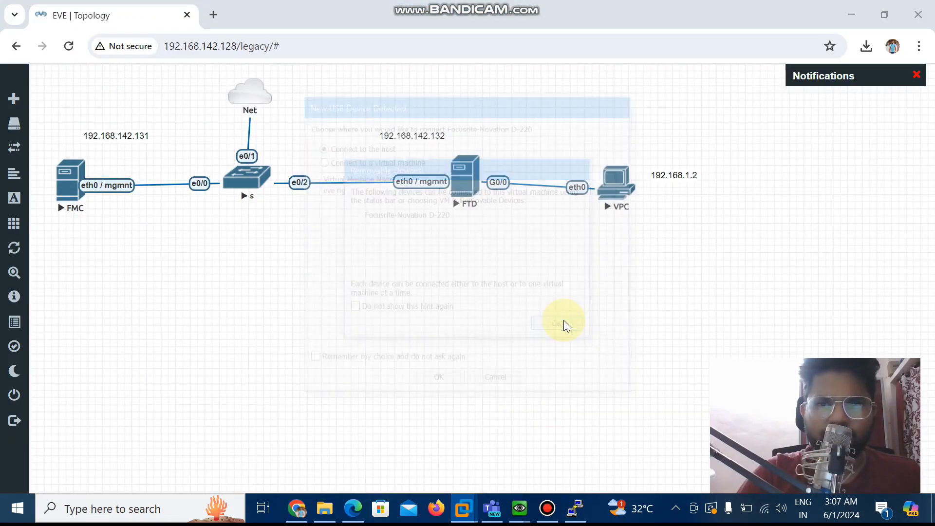
pyautogui.click(463, 509)
pyautogui.click(551, 417)
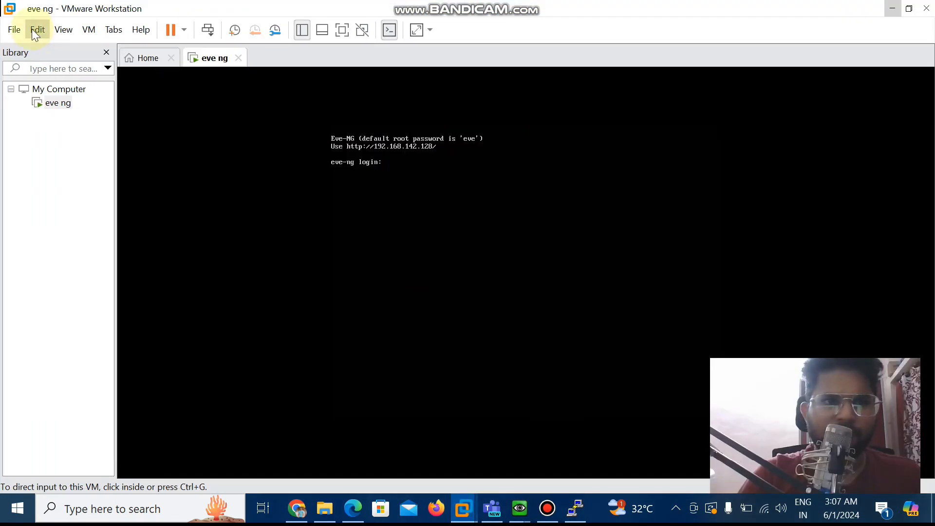
# Open the Virtual Network Editor, select VMnet8 and reopen the editor with administrator privileges for changing settings
pyautogui.click(38, 29)
pyautogui.click(81, 99)
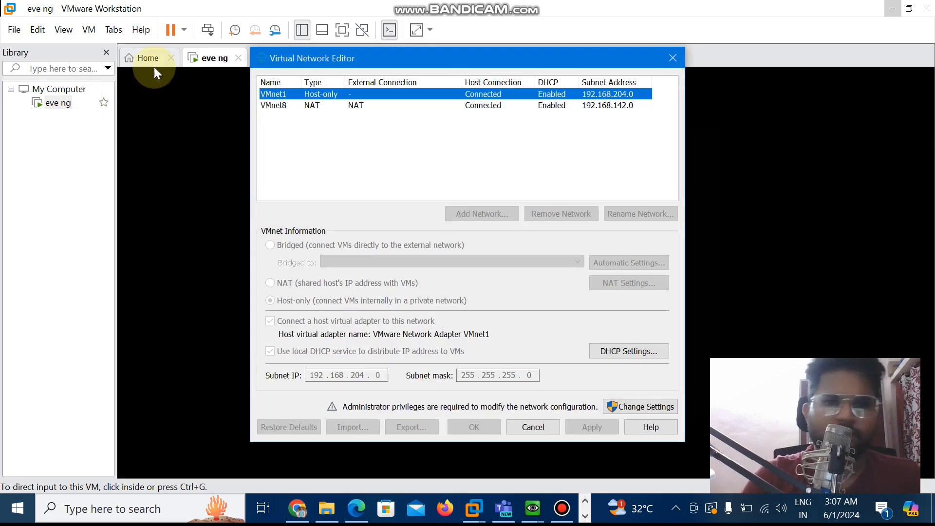
pyautogui.click(310, 105)
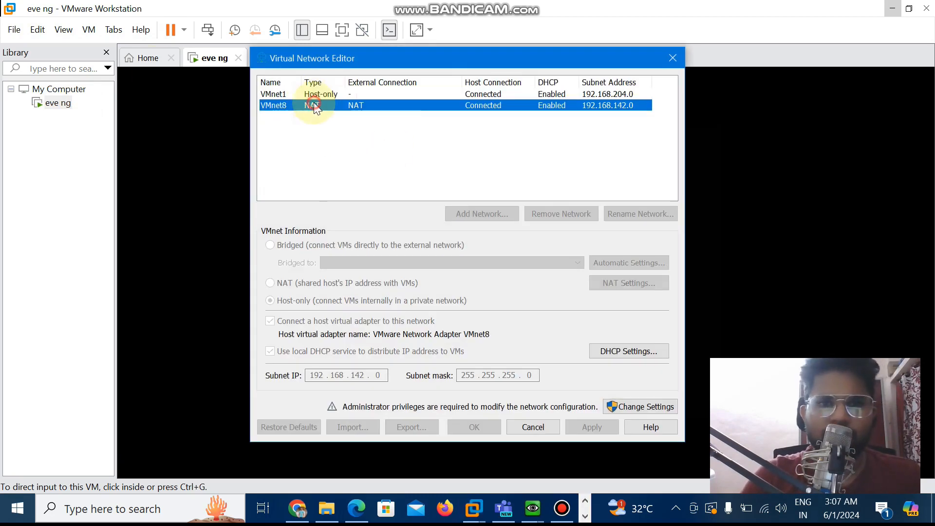
pyautogui.click(633, 406)
pyautogui.click(440, 367)
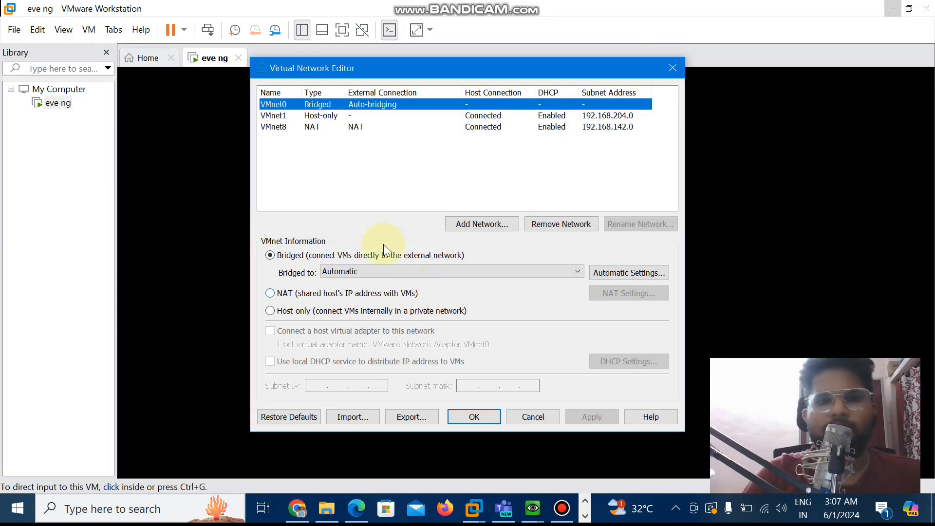
# Check the DHCP address range of the VMnet8 NAT network and leave the Virtual Network Editor without changes
pyautogui.click(353, 127)
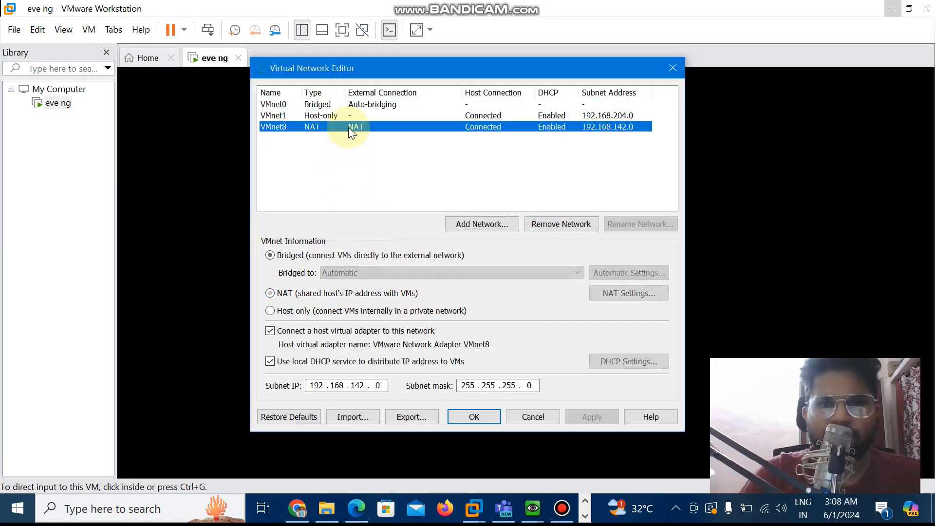
pyautogui.click(612, 354)
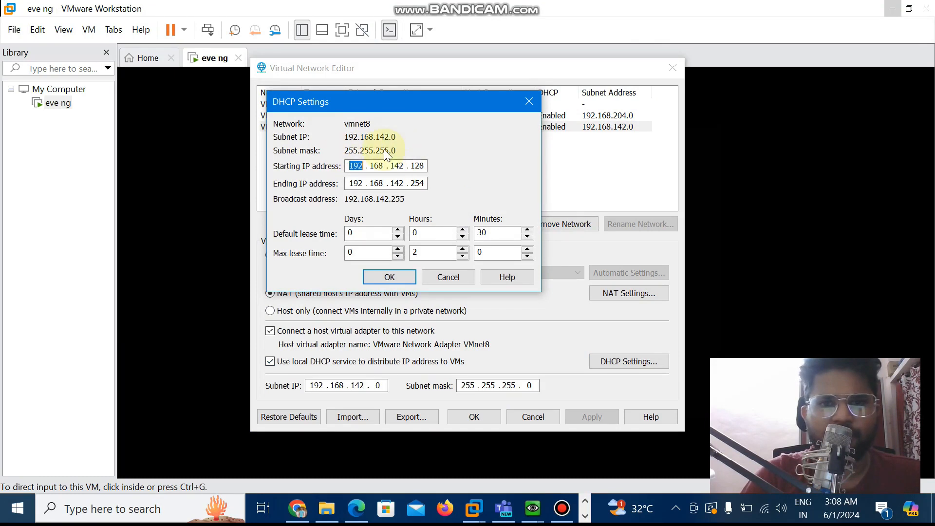
pyautogui.click(394, 277)
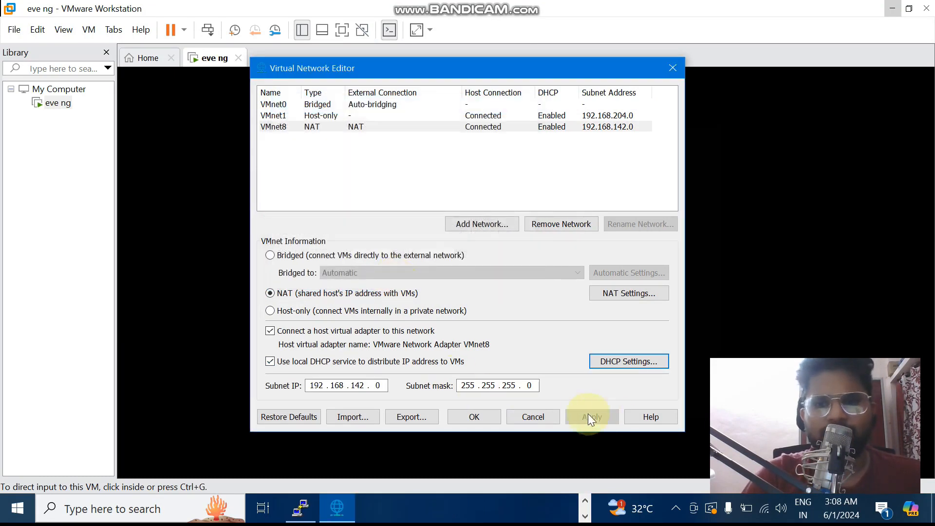
pyautogui.click(533, 417)
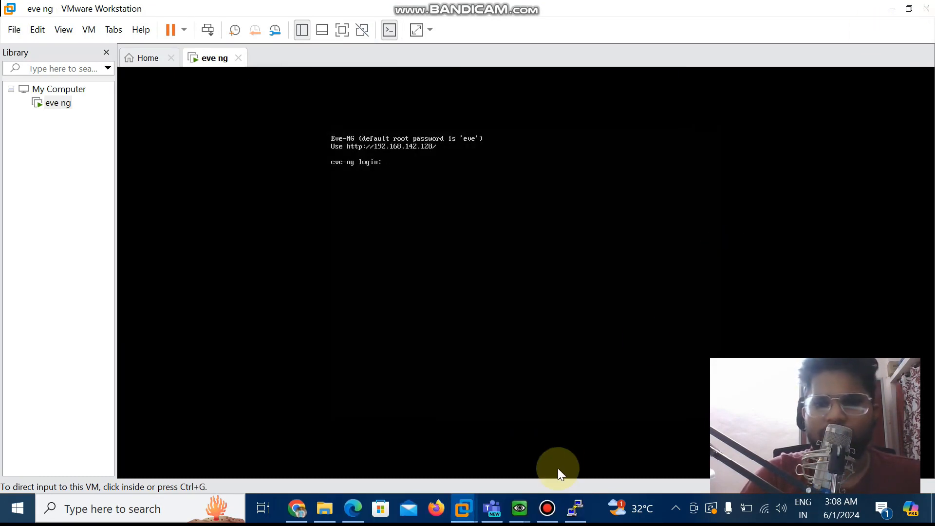
# Return to the FMC console, confirm the IPv4 settings with y and answer n to configuring IPv6
pyautogui.moveTo(519, 508)
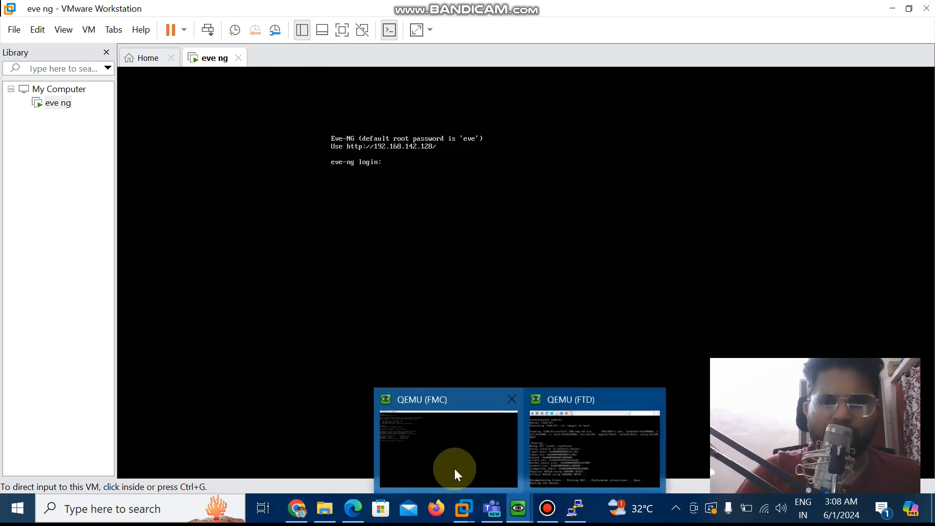
pyautogui.click(454, 466)
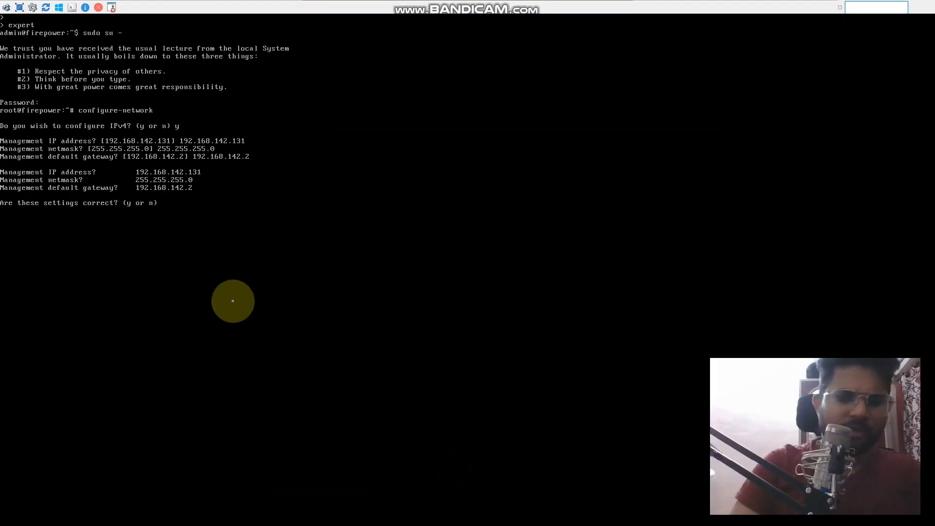
pyautogui.press('Return')
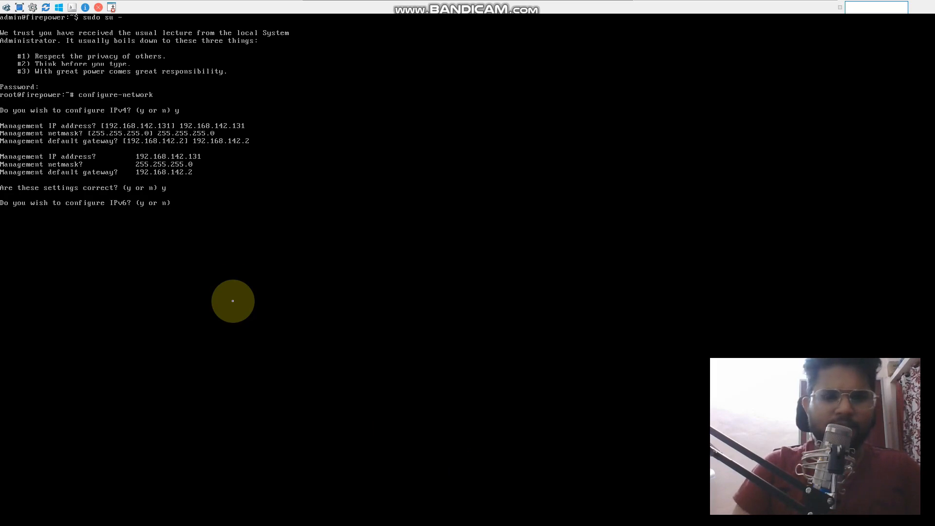
pyautogui.write('n')
pyautogui.press('Return')
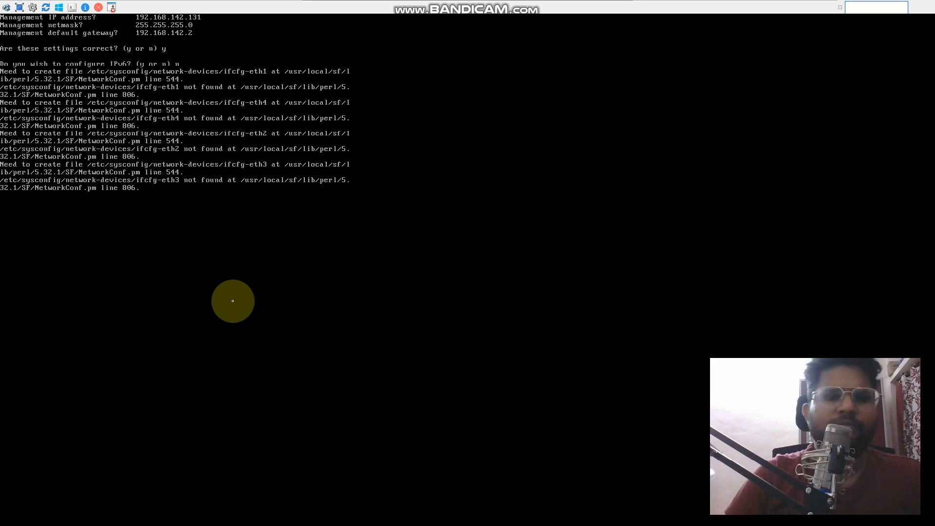
# Leave the FMC console, return to the EVE-NG topology and check the FTD console's boot progress
pyautogui.moveTo(292, 4)
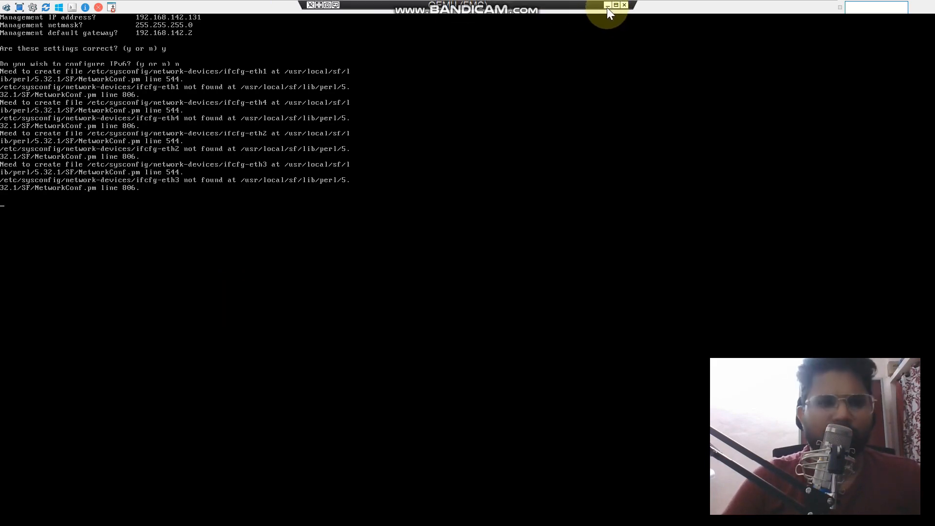
pyautogui.click(608, 6)
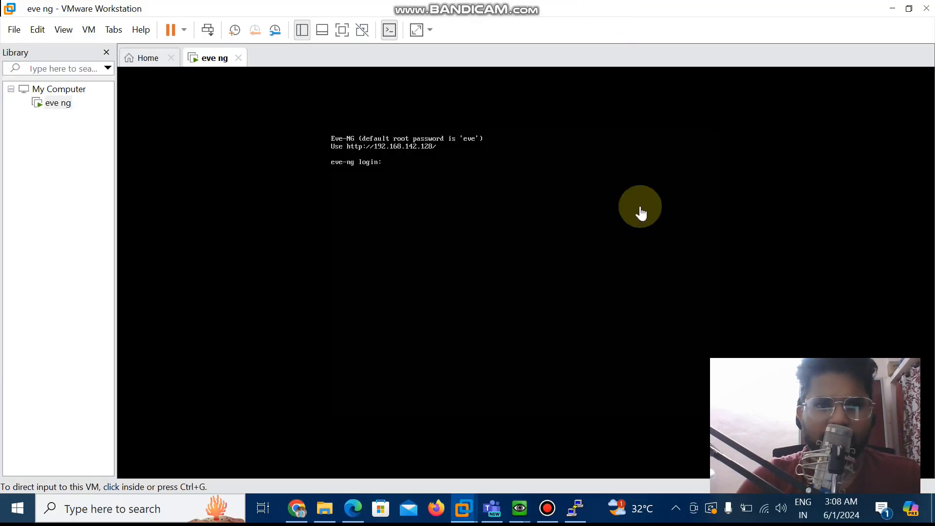
pyautogui.click(296, 509)
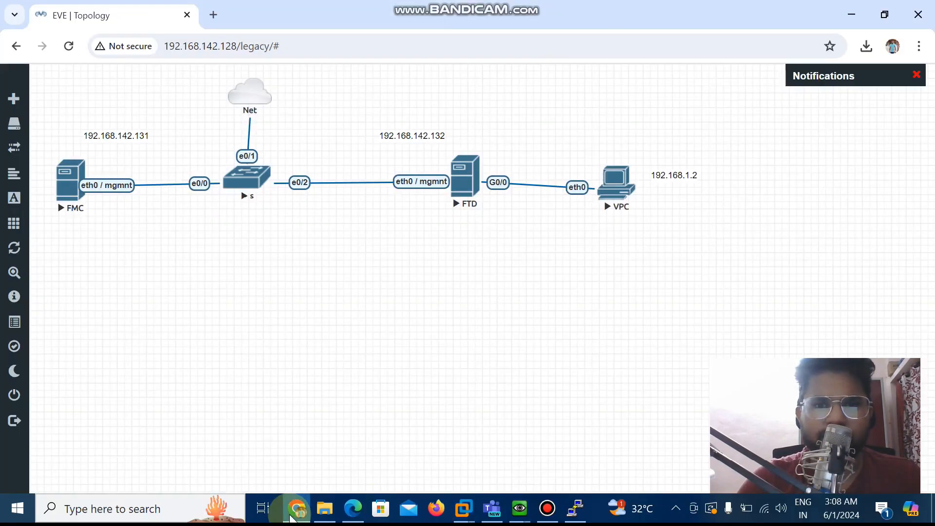
pyautogui.moveTo(531, 512)
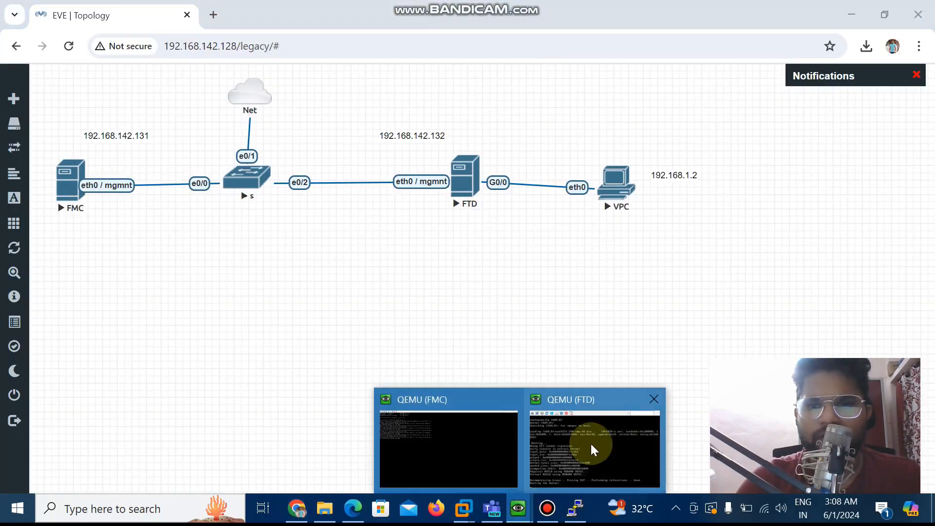
pyautogui.click(591, 443)
pyautogui.click(473, 319)
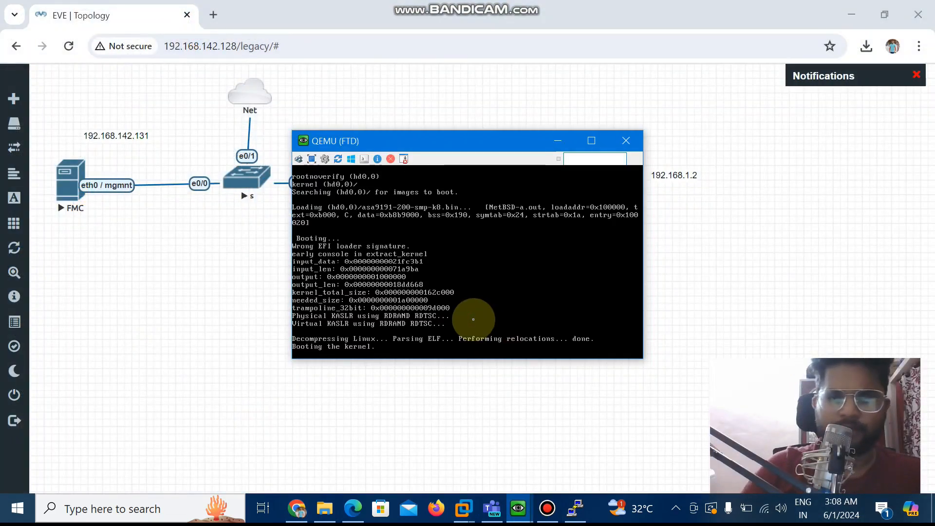
pyautogui.click(560, 145)
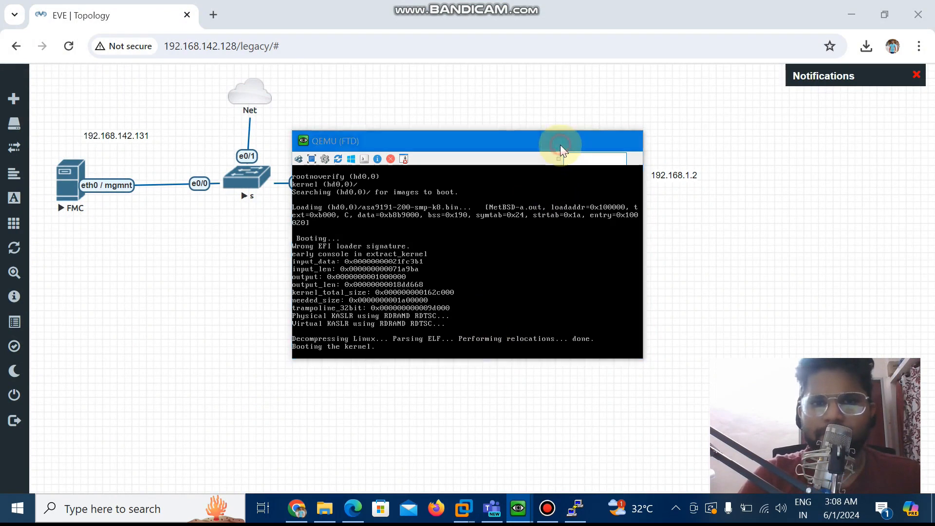
# Switch back to the FMC console and check whether the network configuration has finished, requesting fresh shell prompts
pyautogui.moveTo(519, 507)
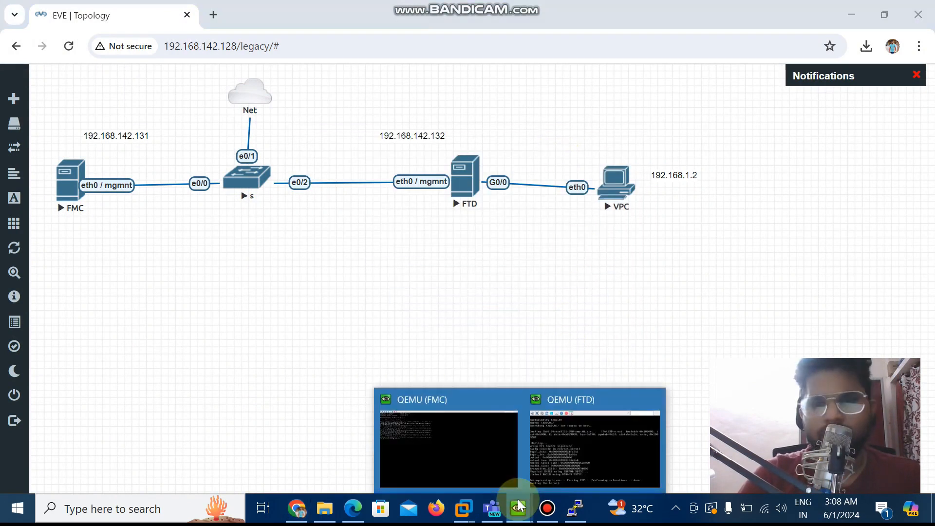
pyautogui.click(463, 453)
pyautogui.click(228, 247)
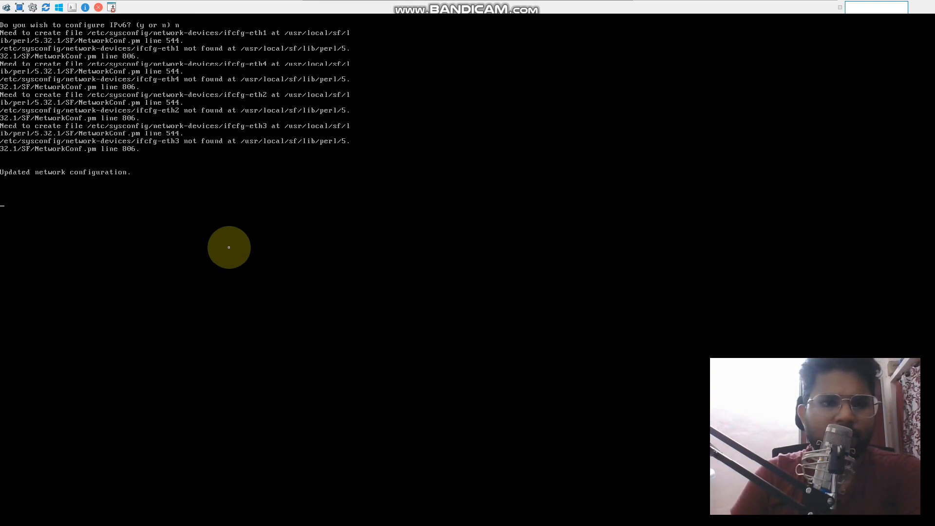
pyautogui.press('Return')
pyautogui.press('Return')
pyautogui.press('Return')
pyautogui.press('Return')
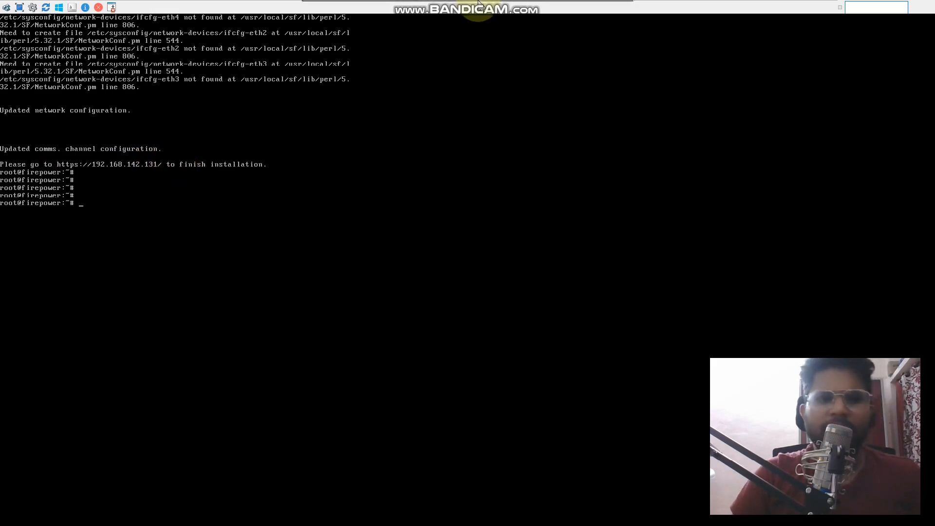
pyautogui.click(604, 5)
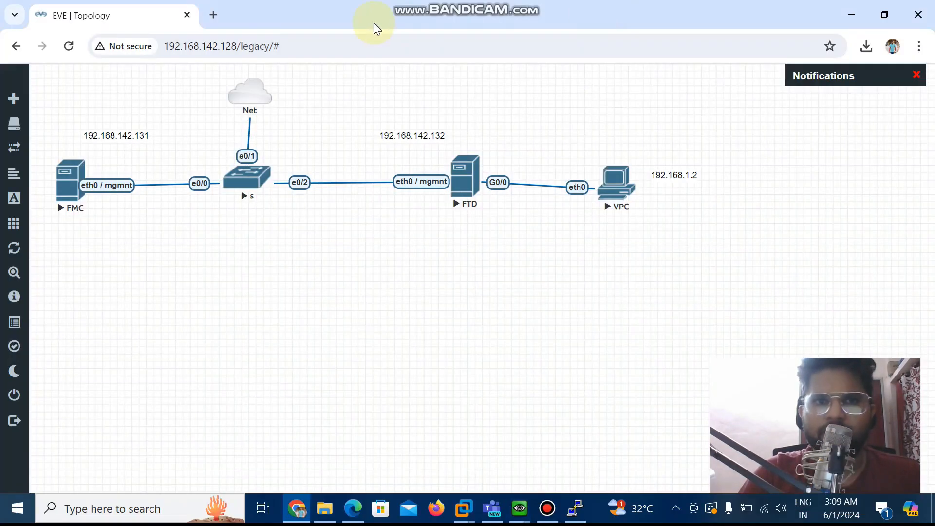
pyautogui.click(209, 18)
pyautogui.click(224, 41)
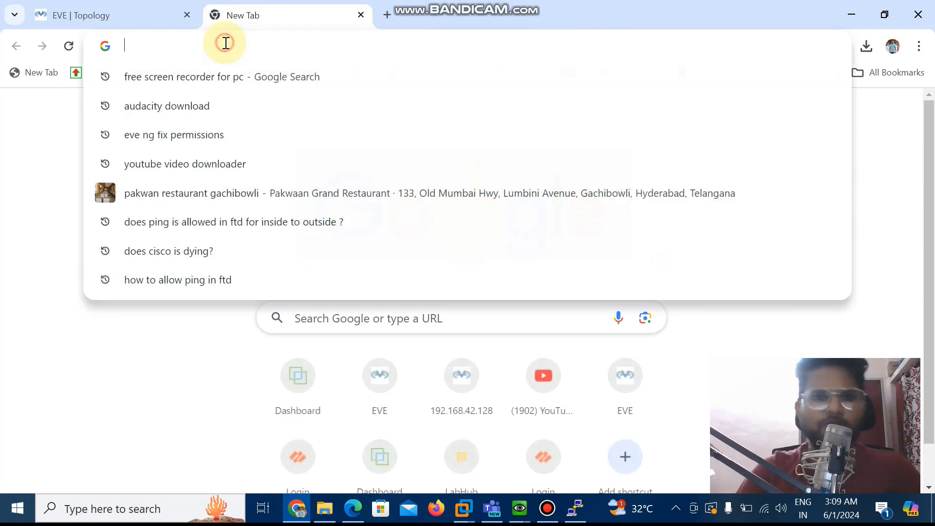
pyautogui.write('https://')
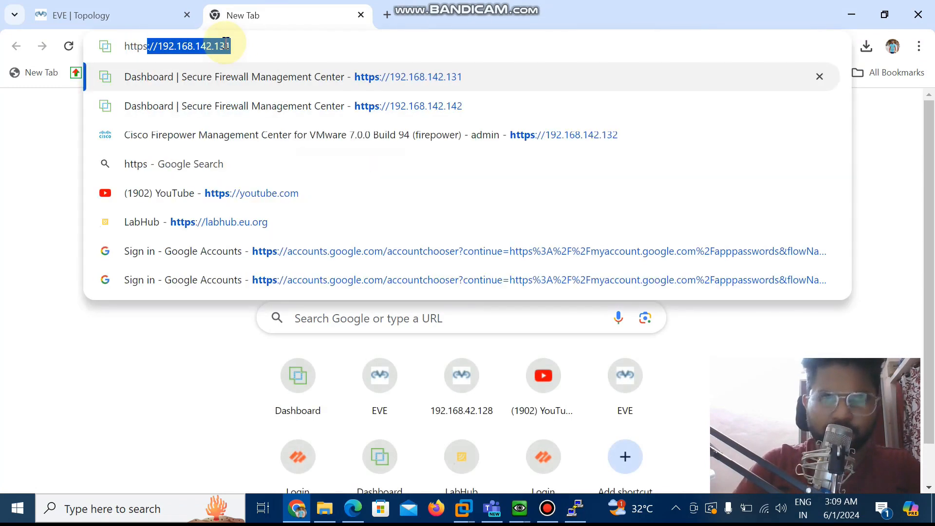
pyautogui.write('192.')
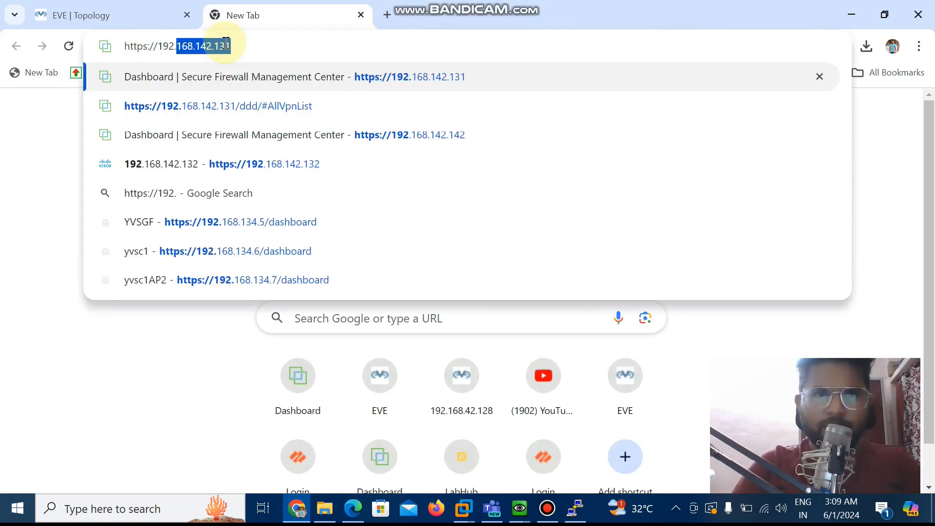
pyautogui.write('168.14')
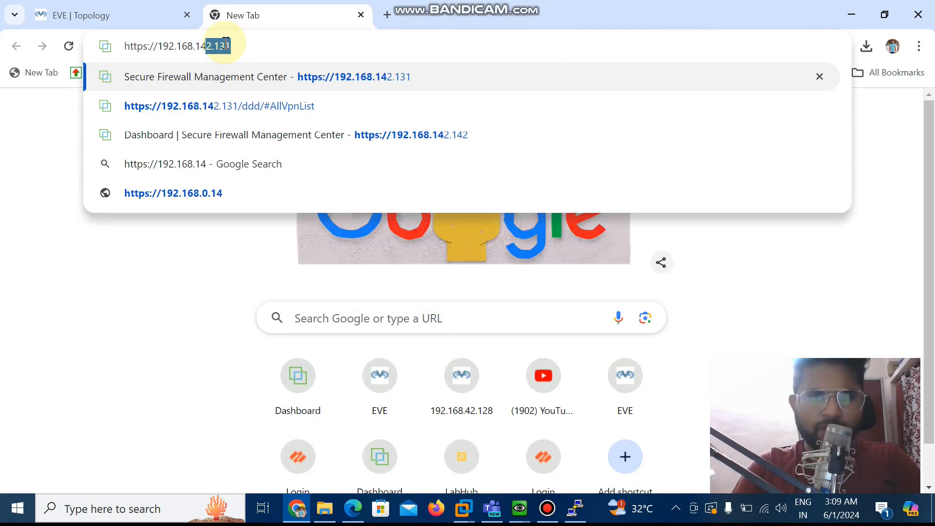
pyautogui.write('2.131')
pyautogui.press('Return')
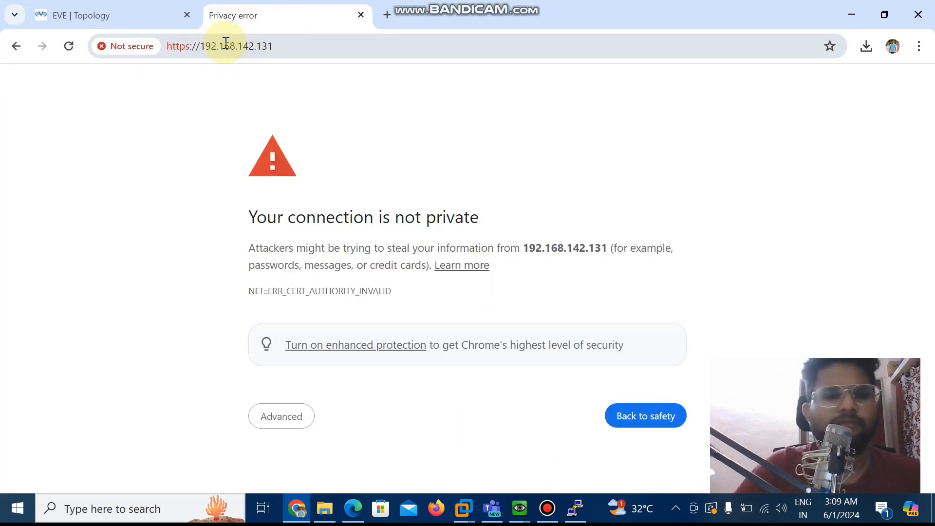
# Bypass the browser's certificate warning and proceed to the site at 192.168.142.131
pyautogui.click(286, 420)
pyautogui.scroll(-2, 340, 419)
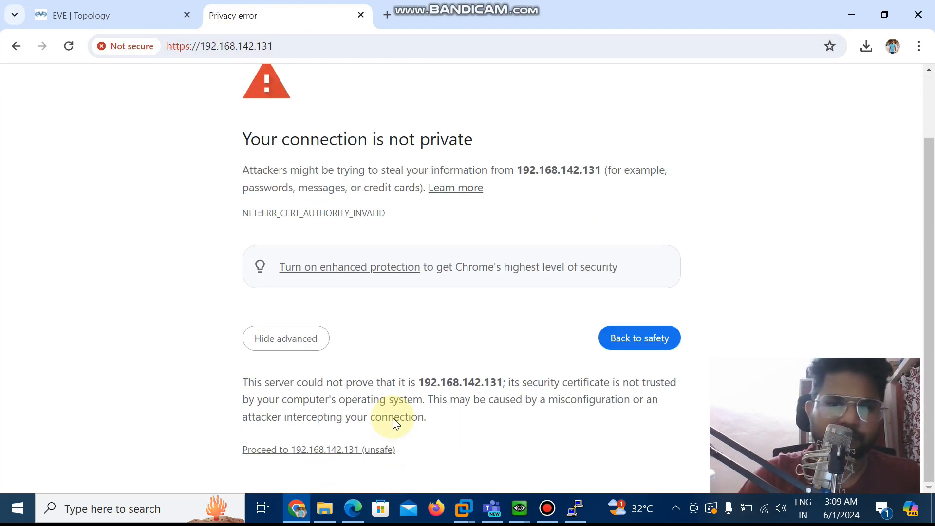
pyautogui.click(359, 451)
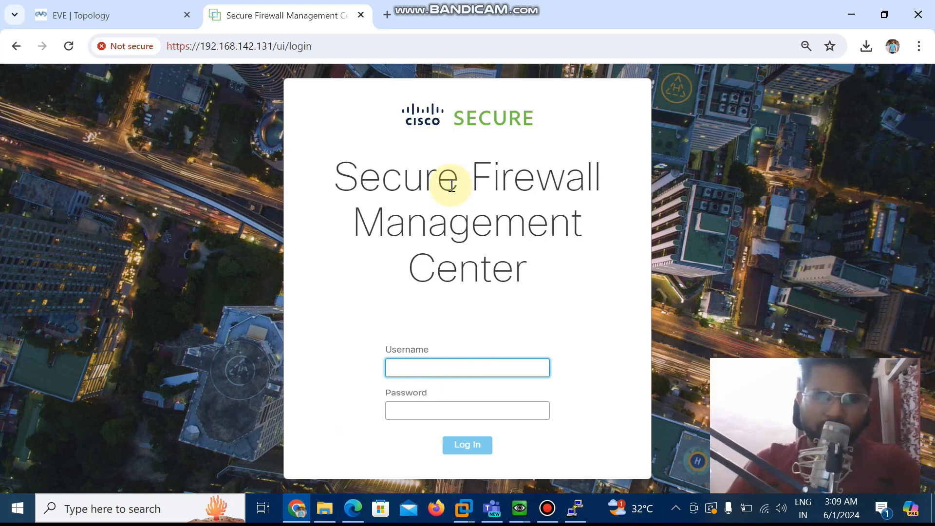
# Log in to the Secure Firewall Management Center as admin with the account password
pyautogui.write('admin')
pyautogui.click(472, 403)
pyautogui.write('A')
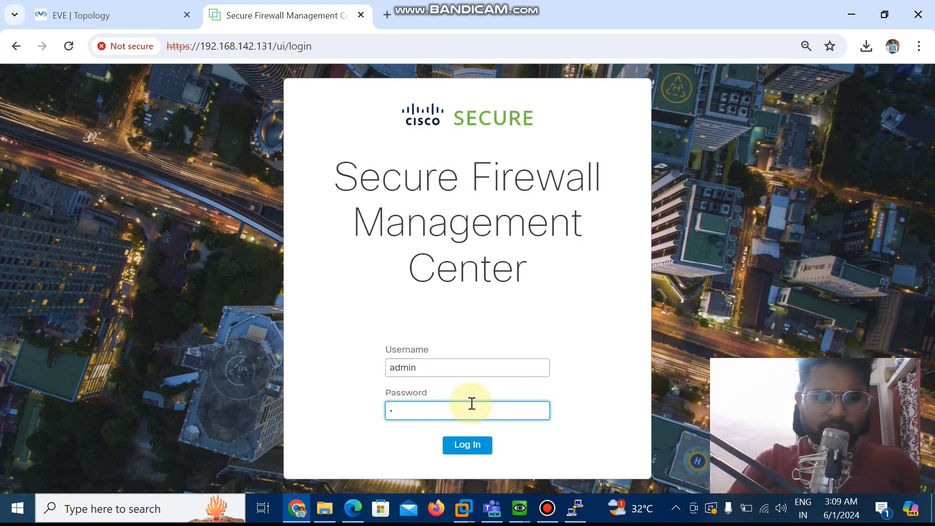
pyautogui.write('dmin123')
pyautogui.click(480, 439)
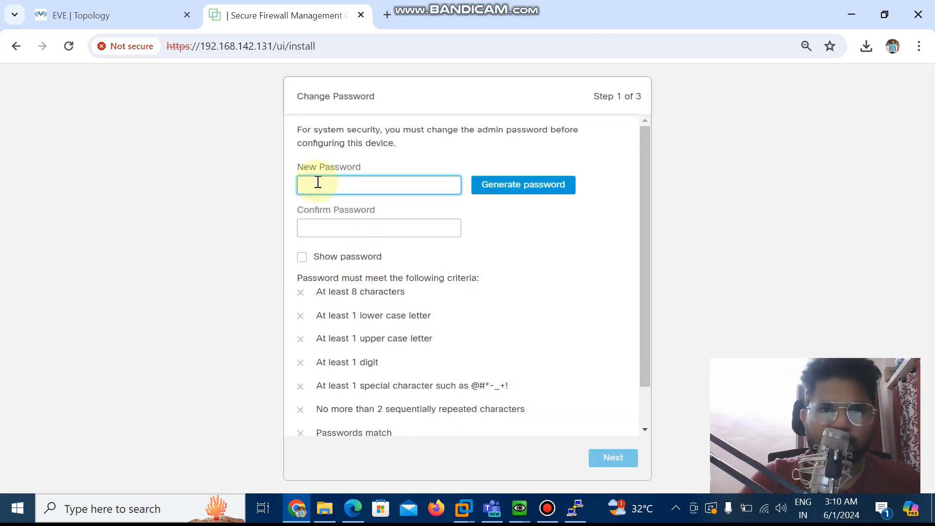
# Enter a new admin password with the characters shown, confirm it and continue to the user agreement
pyautogui.write('Ad')
pyautogui.write('12')
pyautogui.click(302, 257)
pyautogui.click(348, 227)
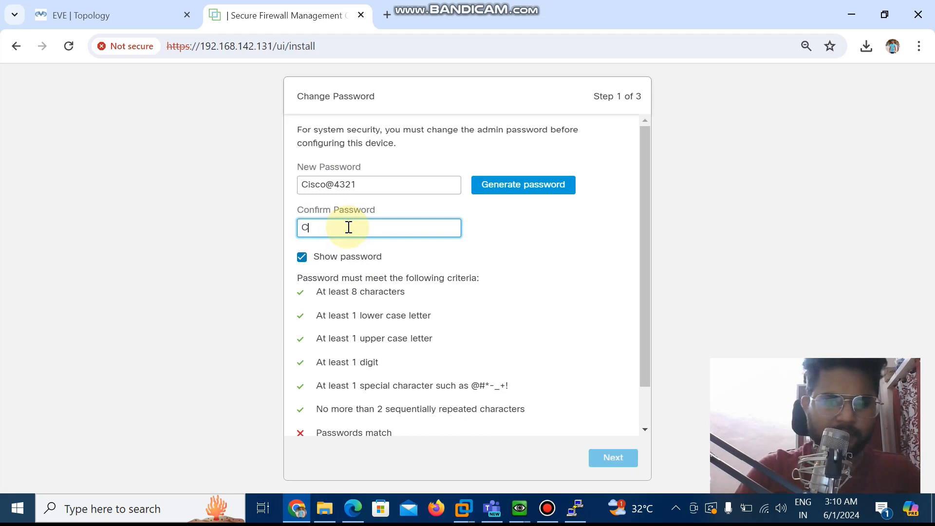
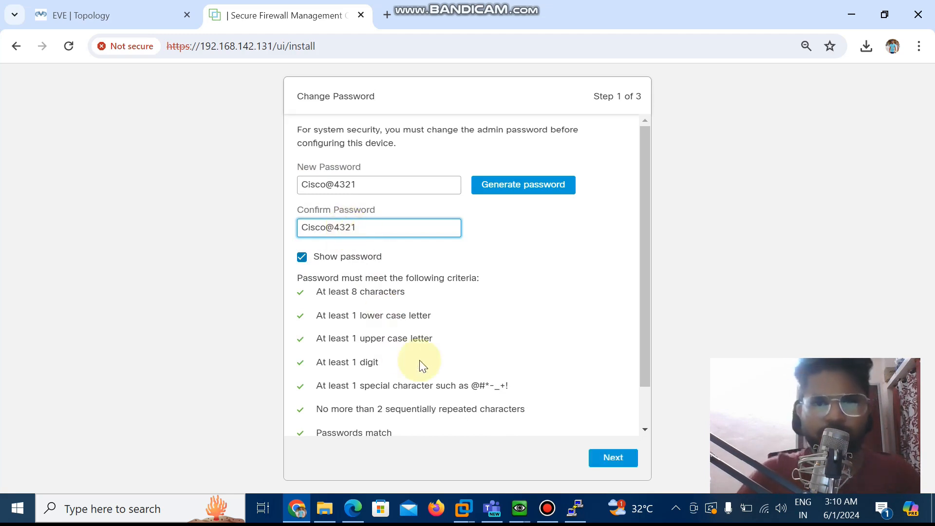
pyautogui.click(613, 463)
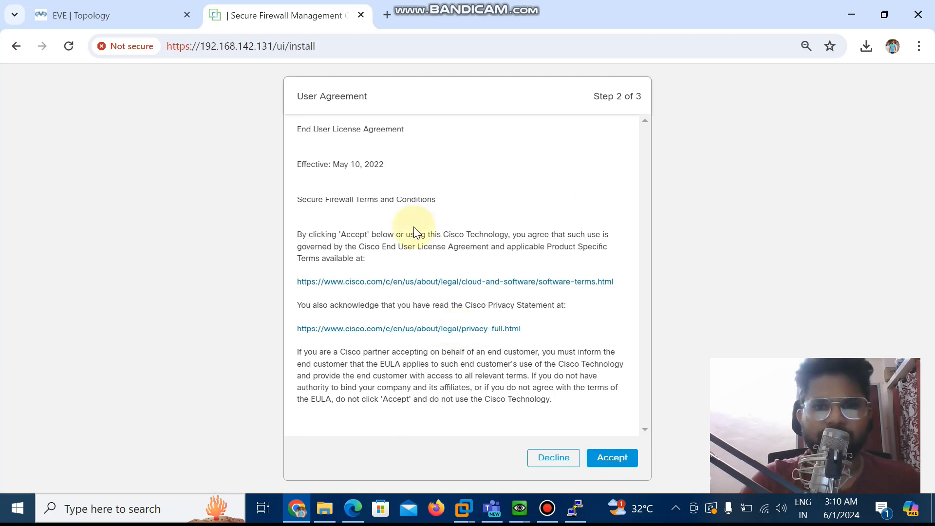
# Accept the end user license agreement and review the appliance's network, DNS and NTP settings
pyautogui.click(606, 459)
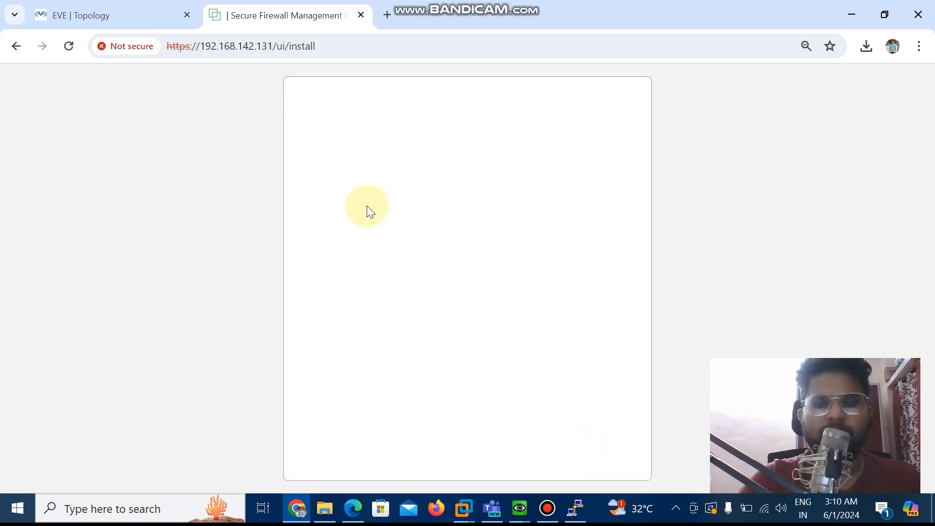
pyautogui.scroll(-2, 451, 262)
pyautogui.scroll(1, 452, 261)
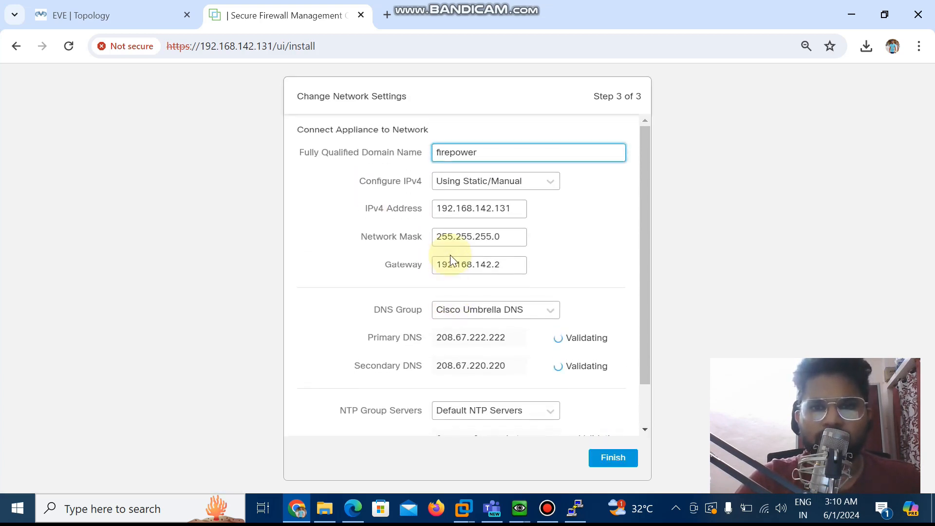
pyautogui.scroll(-1, 452, 261)
pyautogui.scroll(1, 452, 262)
pyautogui.scroll(-1, 452, 261)
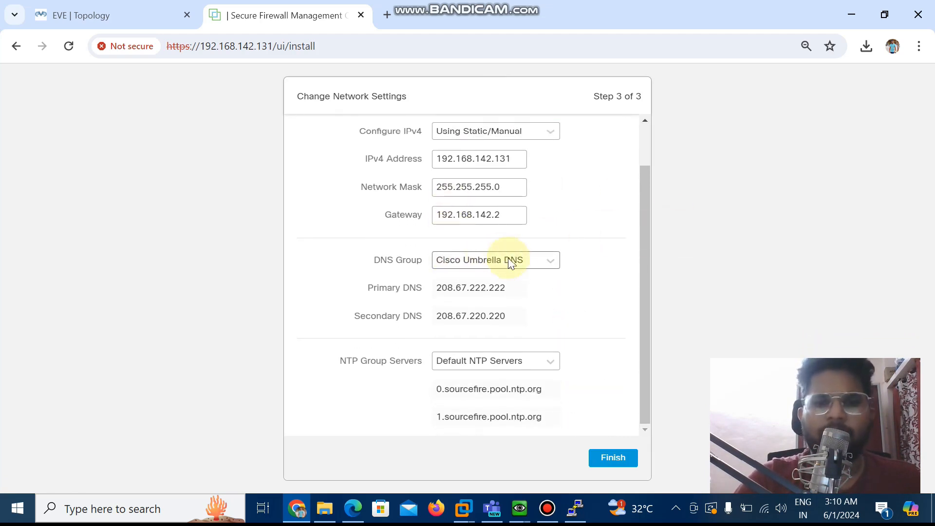
# Switch the DNS group to Custom DNS Servers and set the primary DNS to 8.8.8.8
pyautogui.click(482, 263)
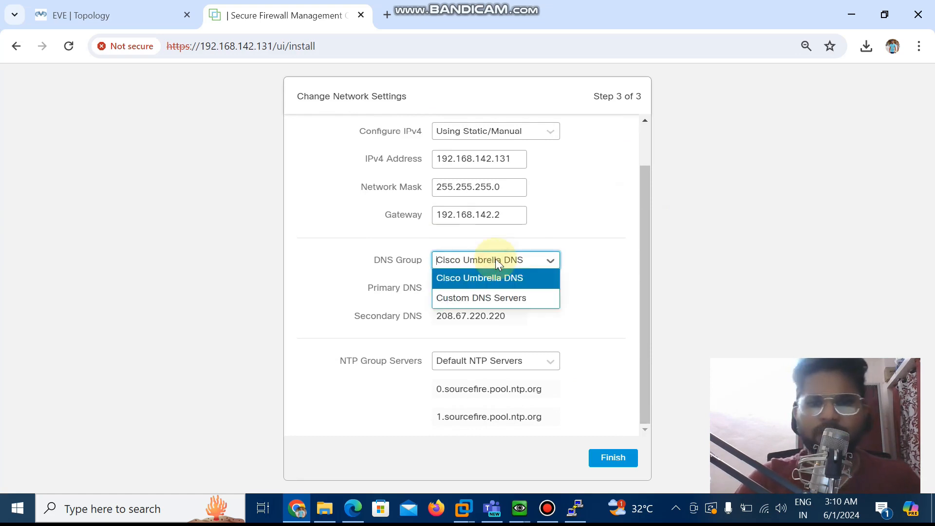
pyautogui.click(484, 296)
pyautogui.moveTo(505, 290); pyautogui.dragTo(418, 291)
pyautogui.press('BackSpace')
pyautogui.write('8.8.8.8')
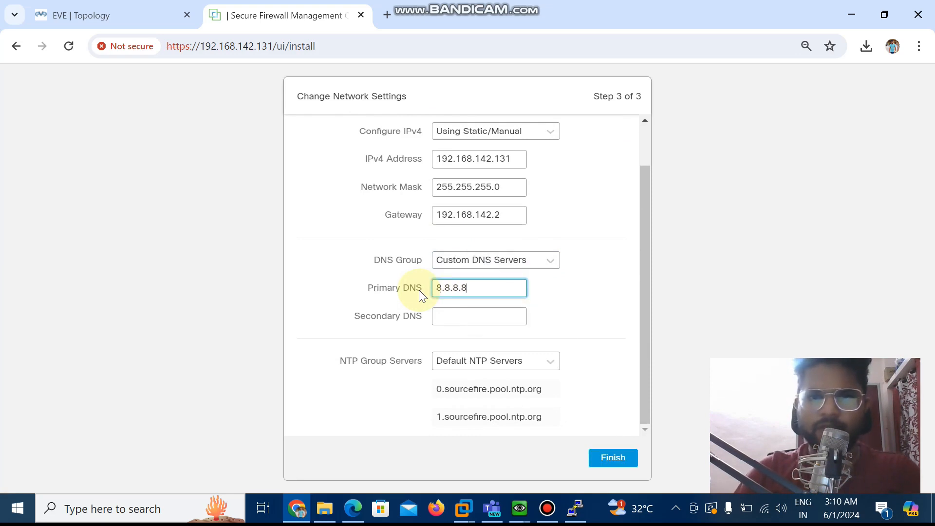
# Switch the NTP group to Custom NTP Servers and set the first server to time1.google.com
pyautogui.click(517, 360)
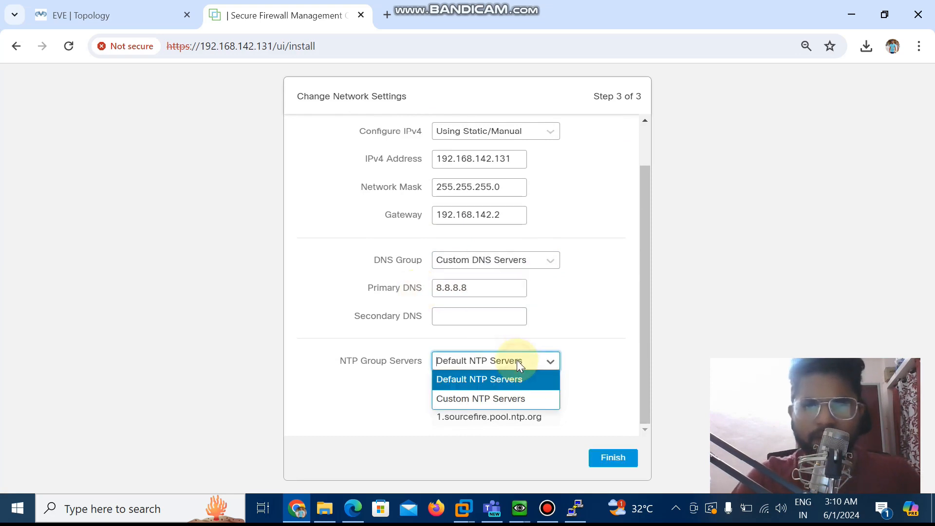
pyautogui.click(504, 399)
pyautogui.click(480, 389)
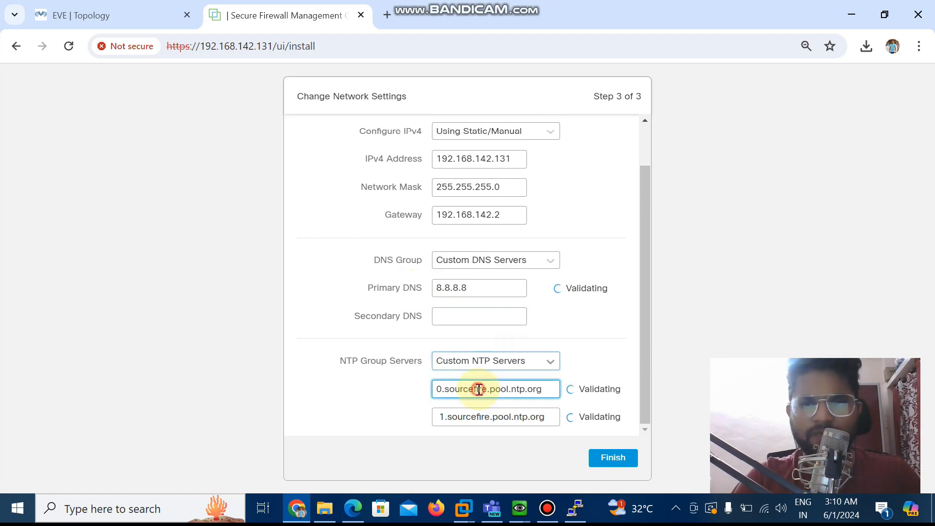
pyautogui.hotkey('ctrl', 'a')
pyautogui.press('BackSpace')
pyautogui.write('ti')
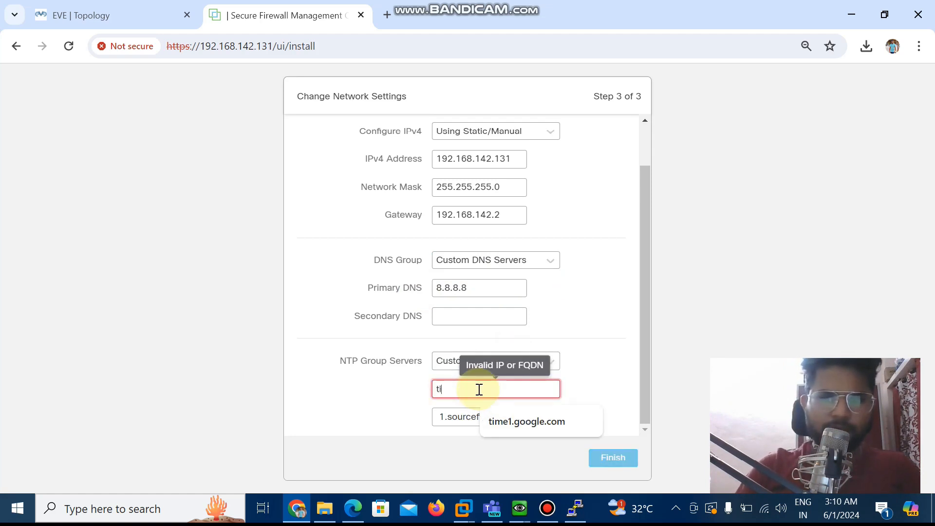
pyautogui.click(516, 418)
# Set the second NTP server to time2.google.com and finish the initial setup wizard
pyautogui.click(516, 418)
pyautogui.hotkey('ctrl', 'a')
pyautogui.press('BackSpace')
pyautogui.write('time')
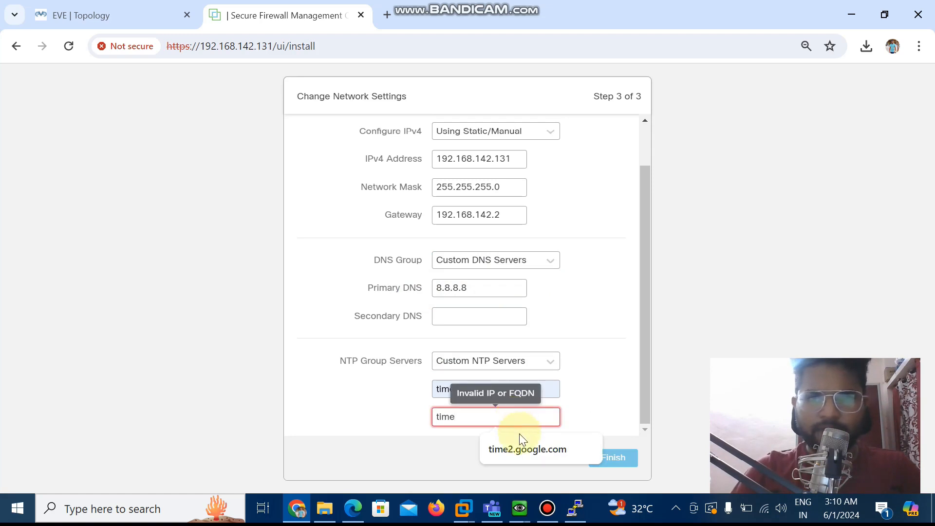
pyautogui.click(520, 449)
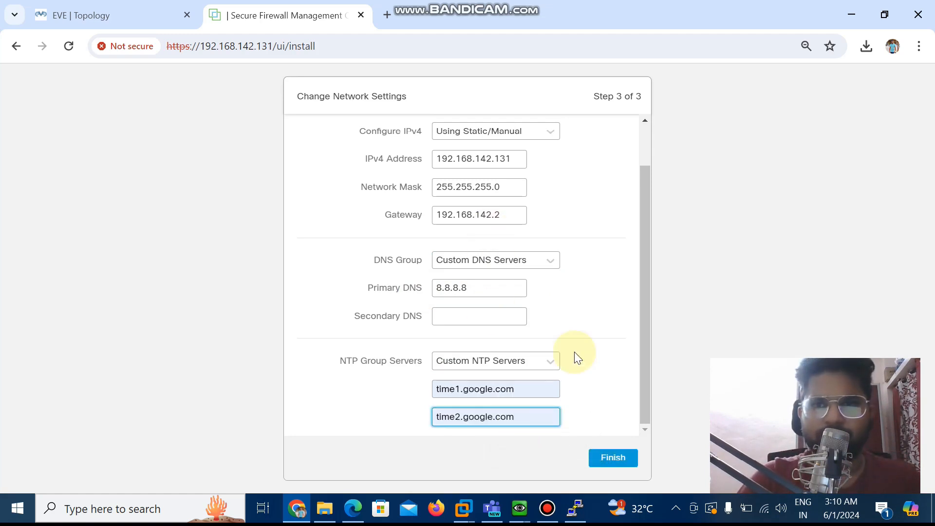
pyautogui.click(613, 456)
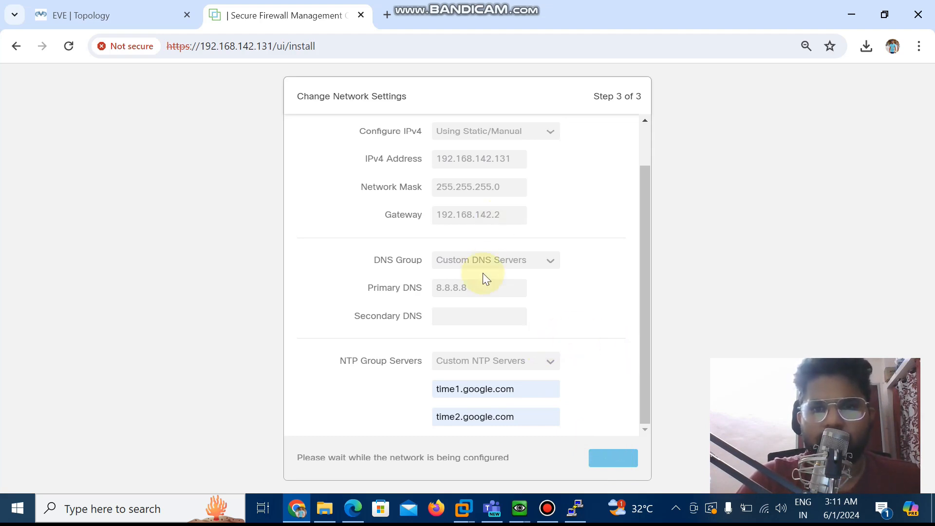
# Check the boot progress in the FTD console and return to the FMC setup page
pyautogui.click(518, 508)
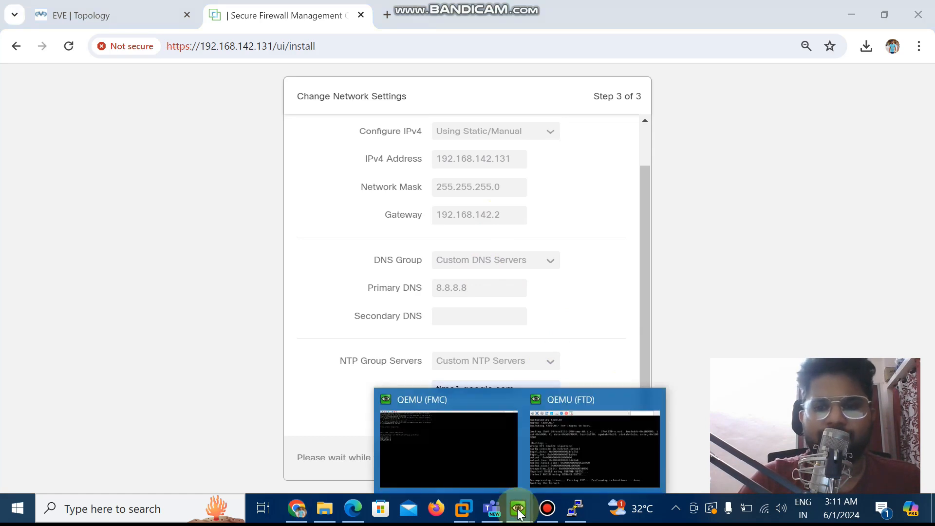
pyautogui.click(572, 431)
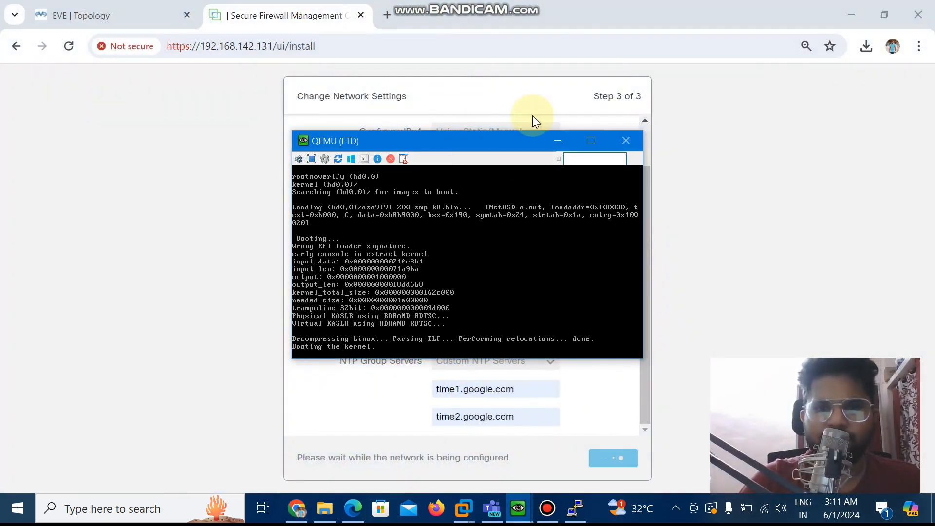
pyautogui.click(554, 139)
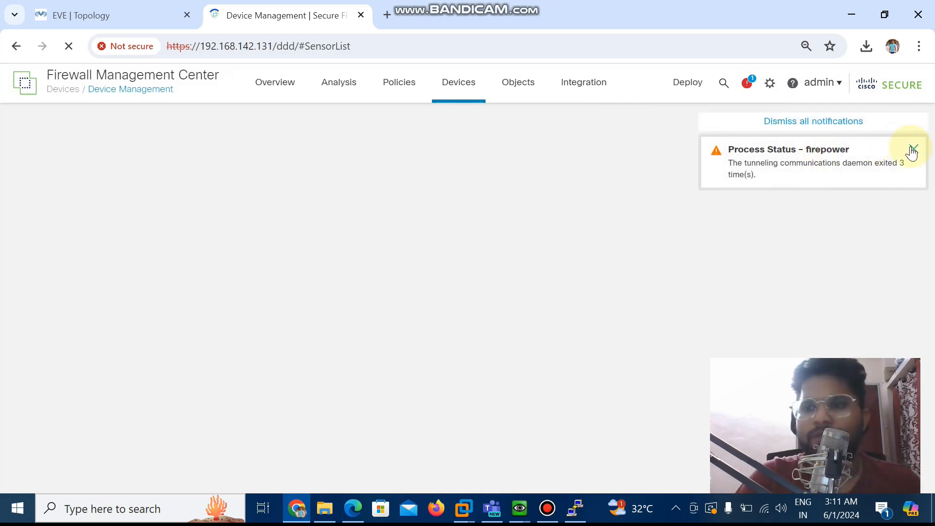
# Dismiss the process status notification, review the Smart Licensing options and skip the licensing configuration
pyautogui.click(912, 150)
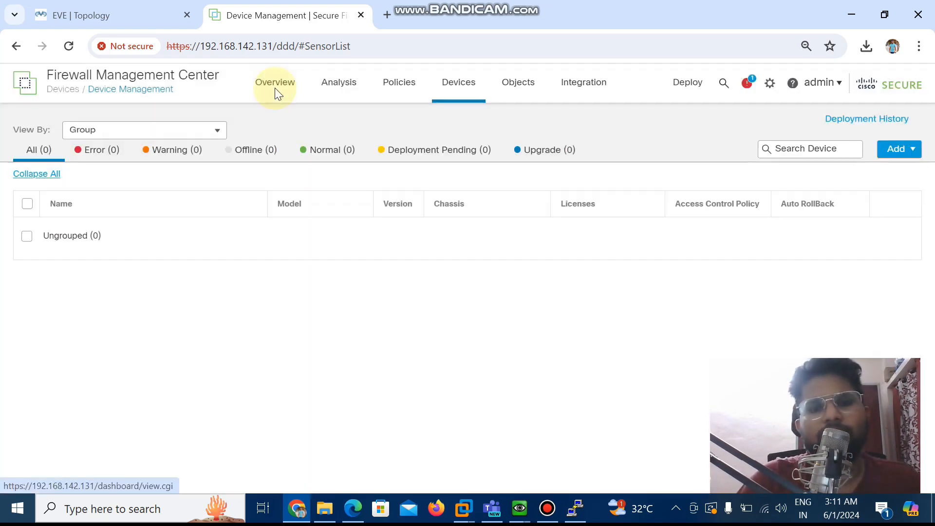
pyautogui.scroll(-2, 479, 255)
pyautogui.scroll(-1, 475, 243)
pyautogui.scroll(3, 474, 246)
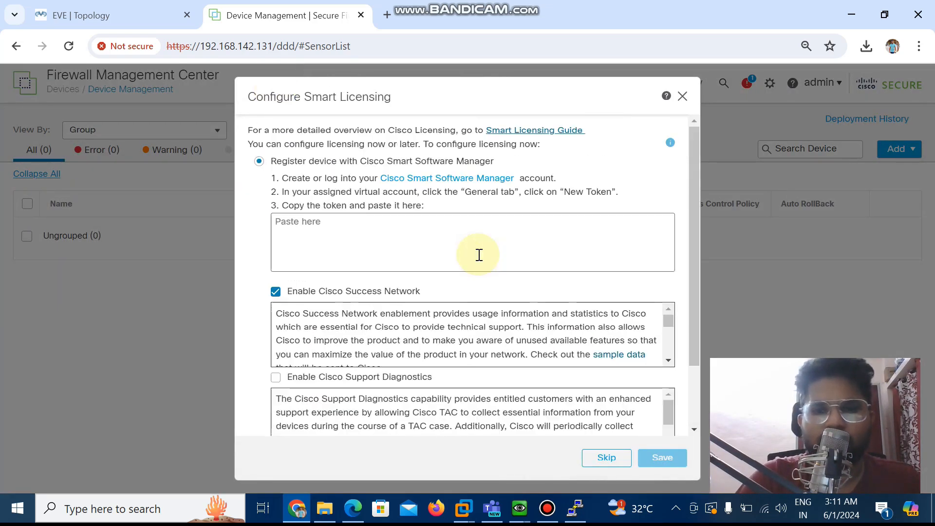
pyautogui.scroll(-2, 331, 161)
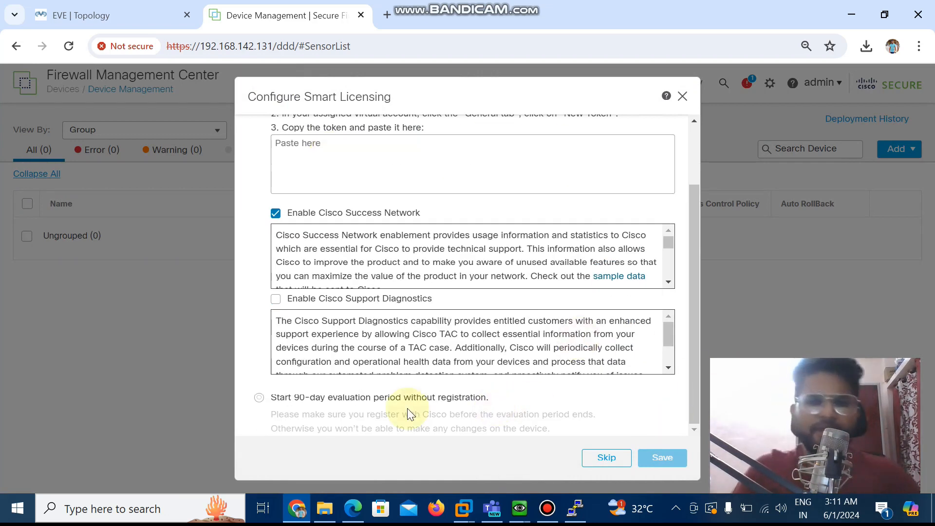
pyautogui.click(612, 457)
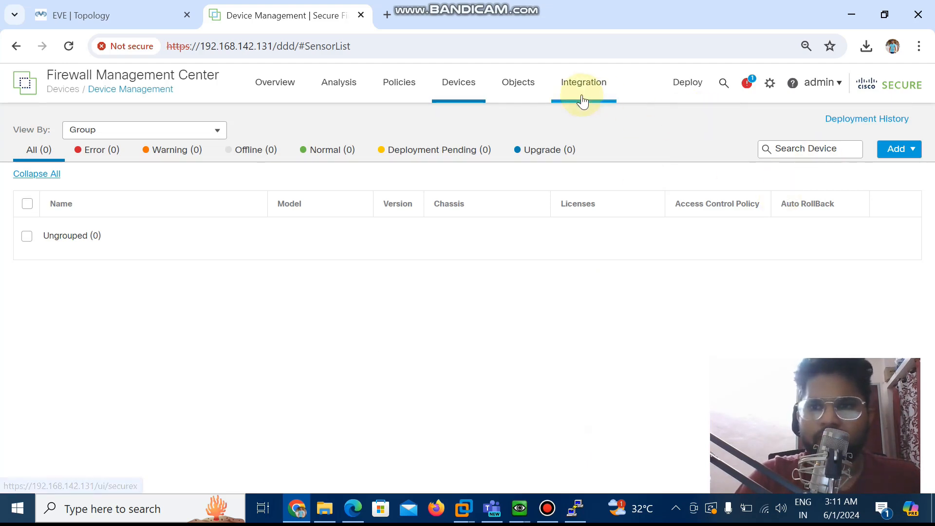
# Open the FMC's Smart Licenses page and start the 90-day evaluation period
pyautogui.click(772, 86)
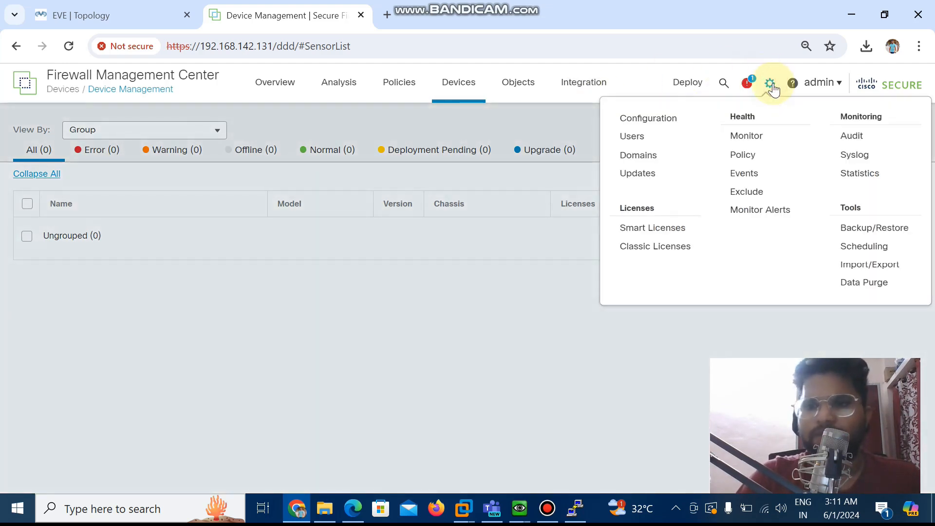
pyautogui.click(658, 230)
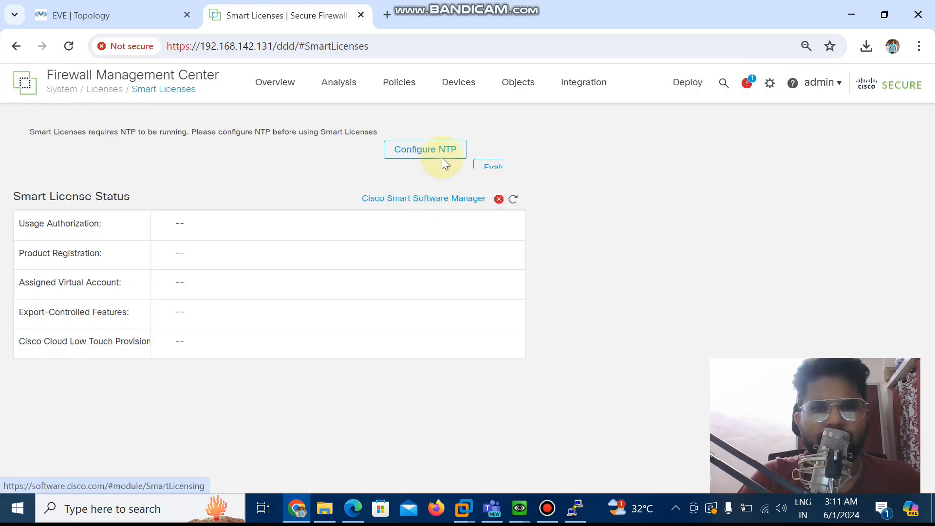
pyautogui.hotkey('ctrl', '-')
pyautogui.hotkey('ctrl', '-')
pyautogui.hotkey('ctrl', '-')
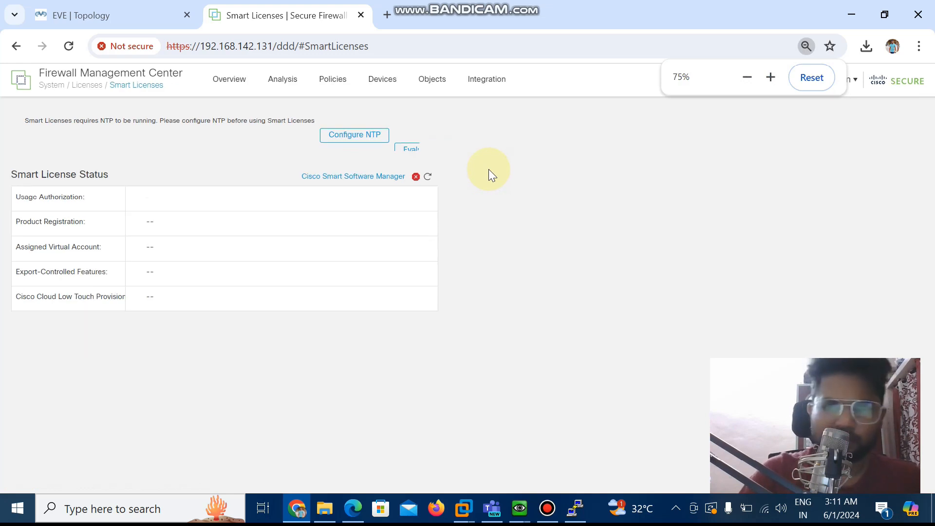
pyautogui.hotkey('ctrl', '+')
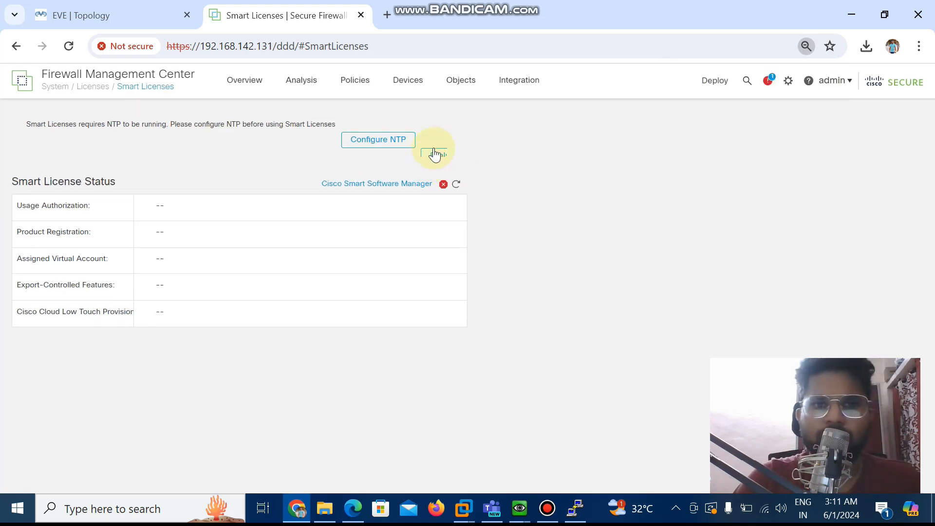
pyautogui.click(435, 155)
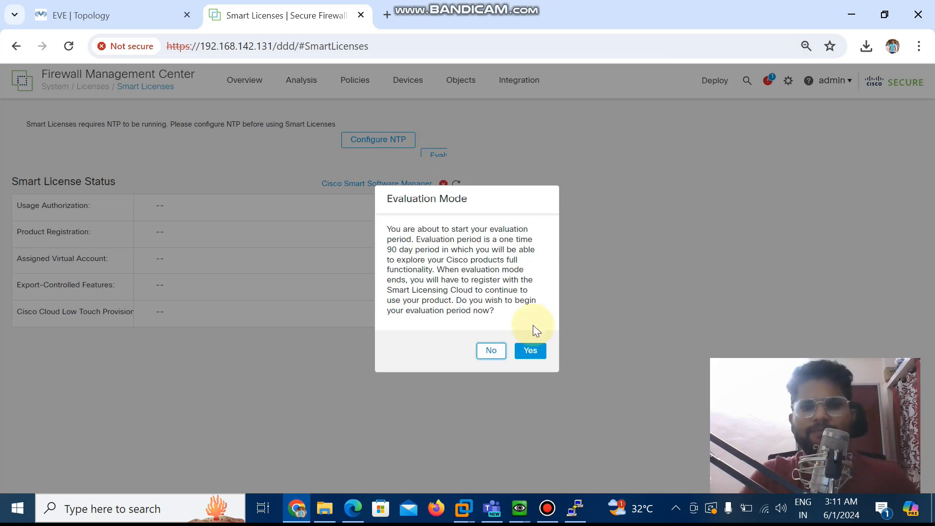
pyautogui.click(530, 351)
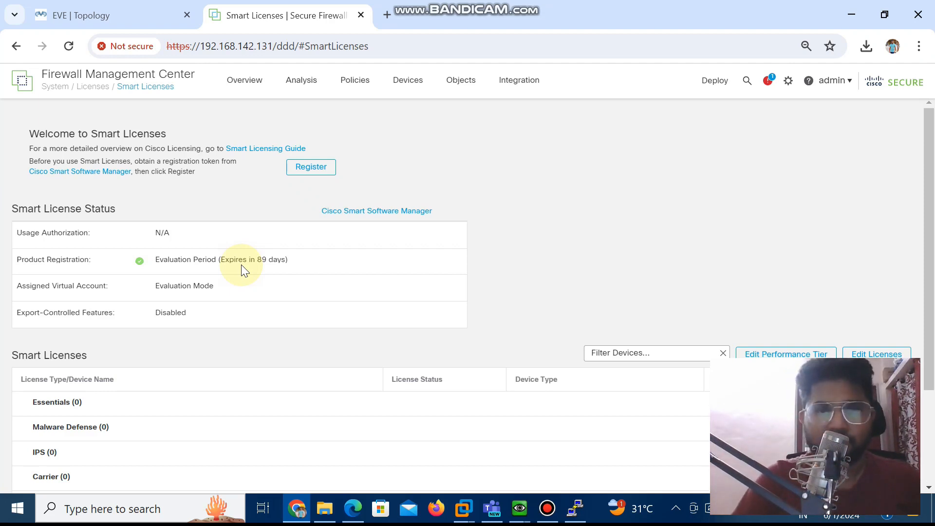
# Switch from the EVE-NG topology to the QEMU (FTD) console and log in as admin with the account password
pyautogui.click(67, 14)
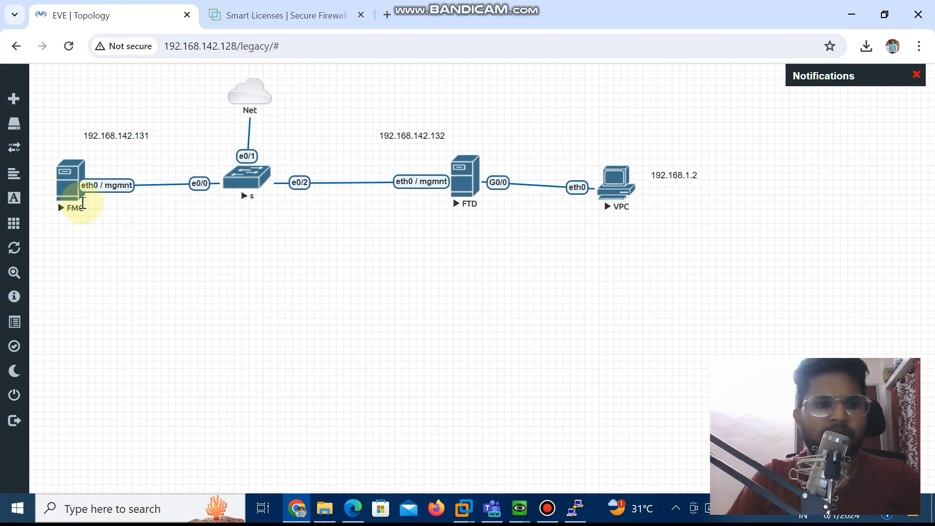
pyautogui.click(286, 22)
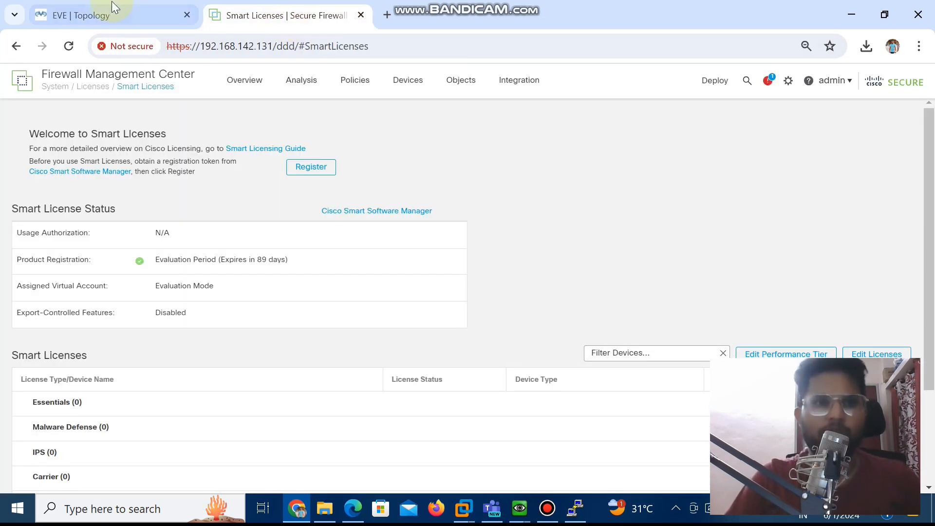
pyautogui.click(114, 14)
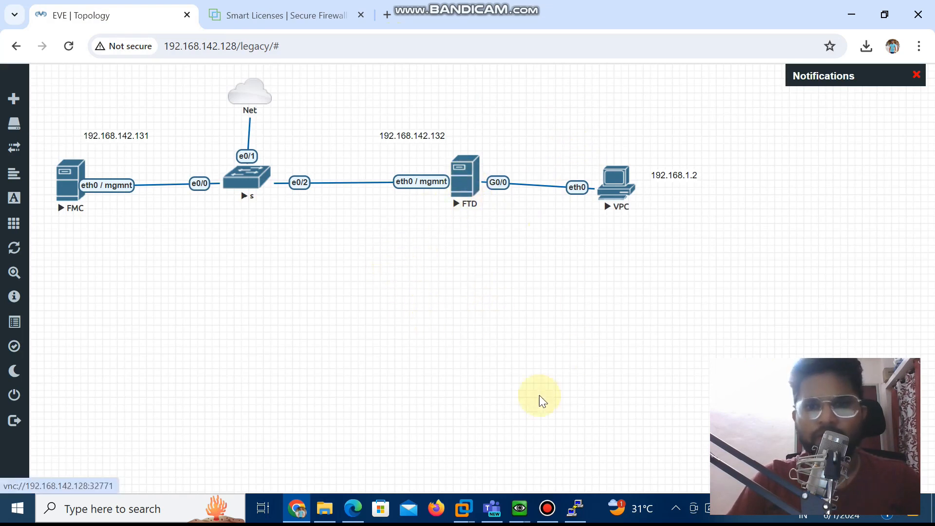
pyautogui.moveTo(521, 509)
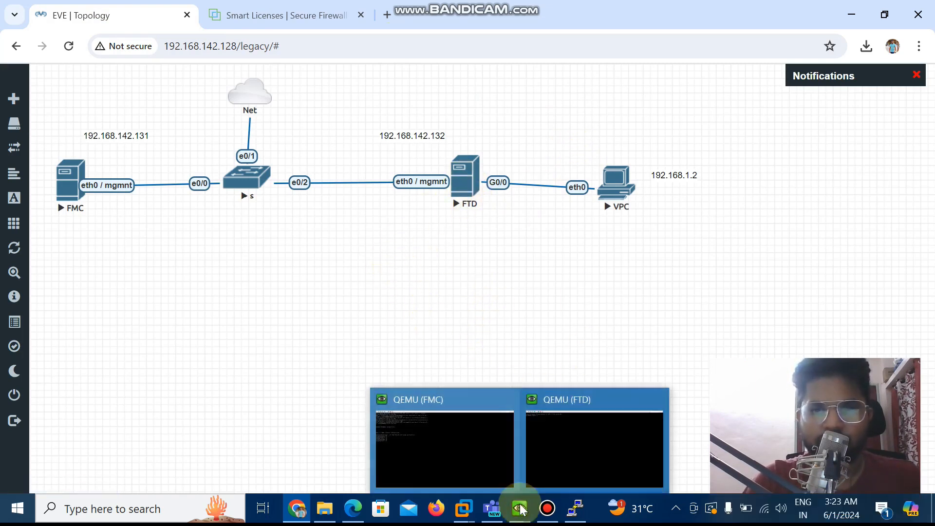
pyautogui.click(568, 442)
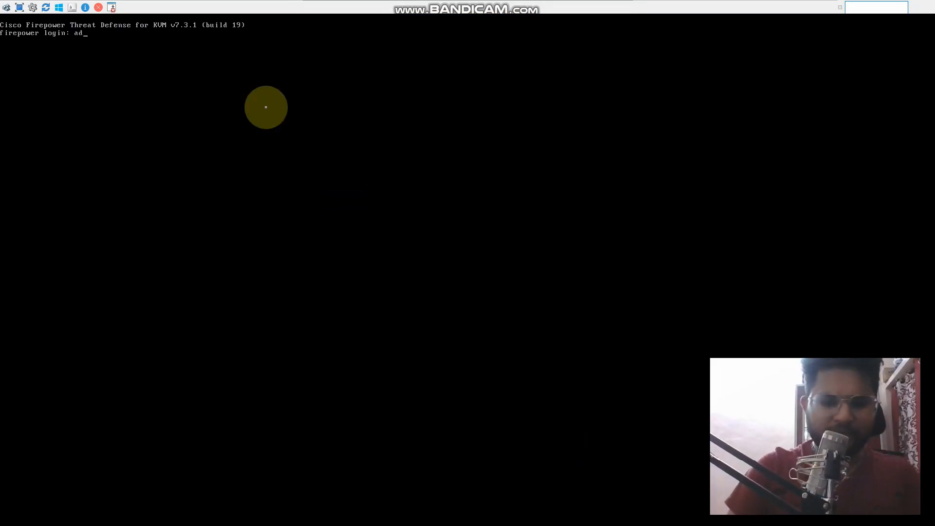
pyautogui.press('Return')
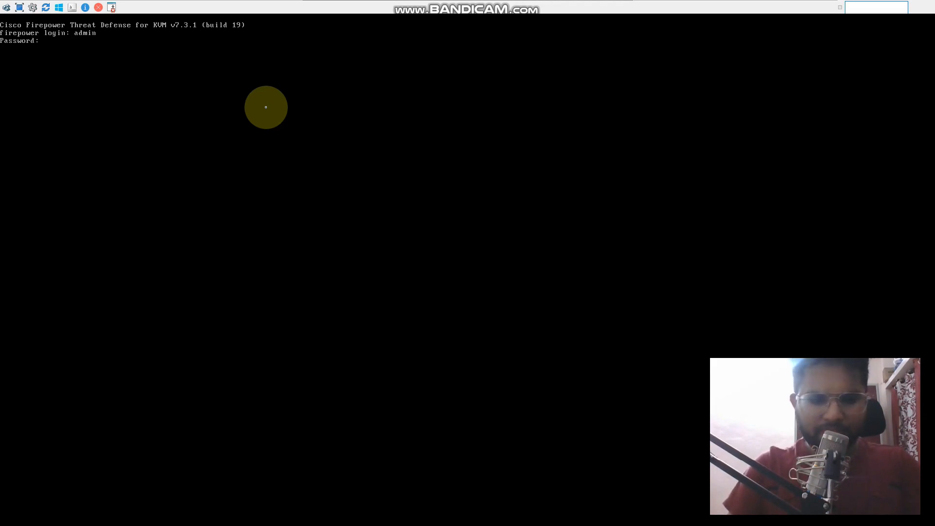
pyautogui.press('Return')
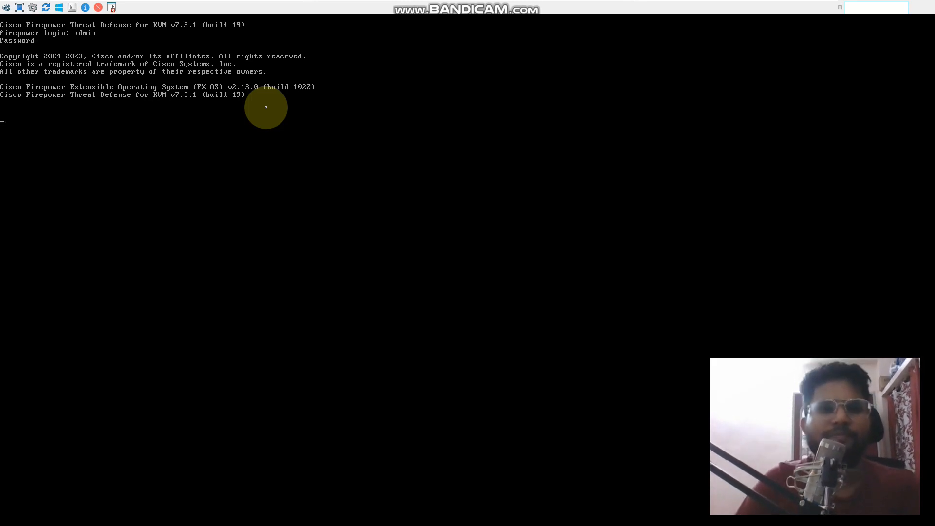
# Accept the FTD's EULA with yes, then enter and confirm a new admin password
pyautogui.press('Return')
pyautogui.write('yes')
pyautogui.press('Return')
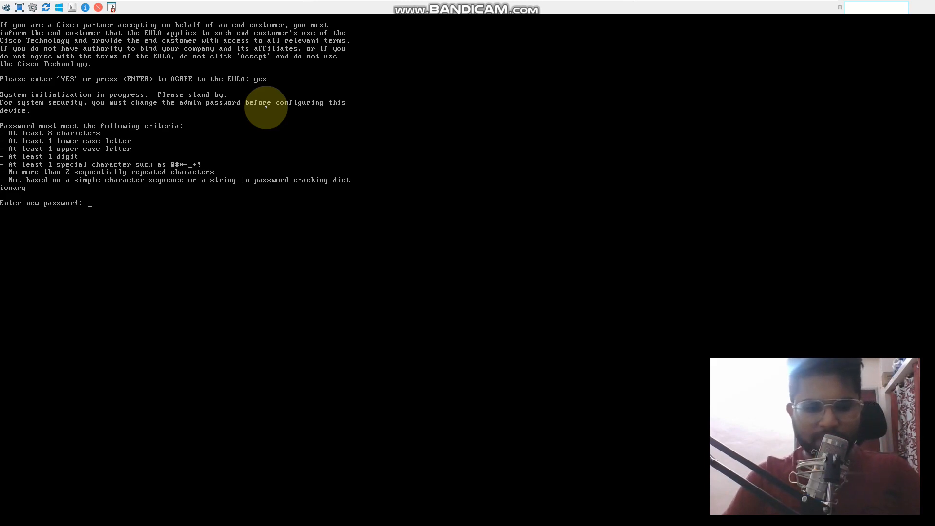
pyautogui.press('Return')
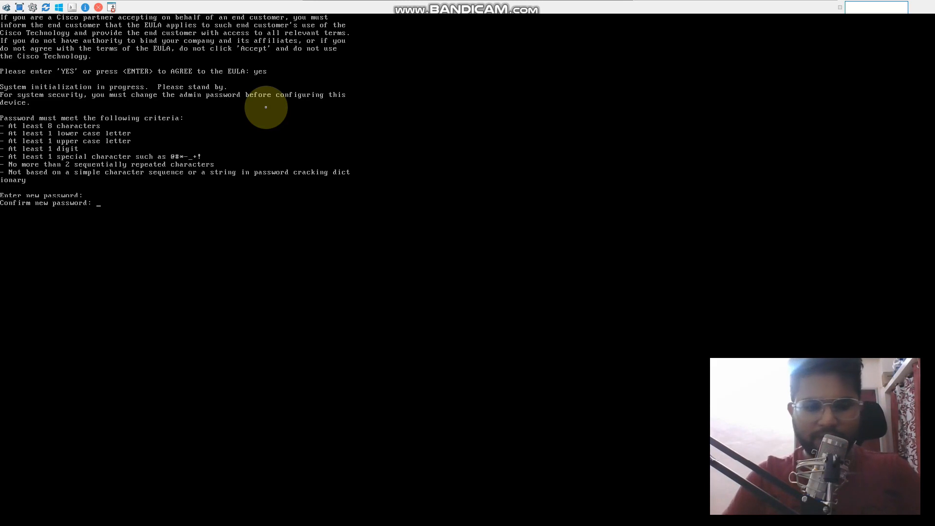
pyautogui.press('Return')
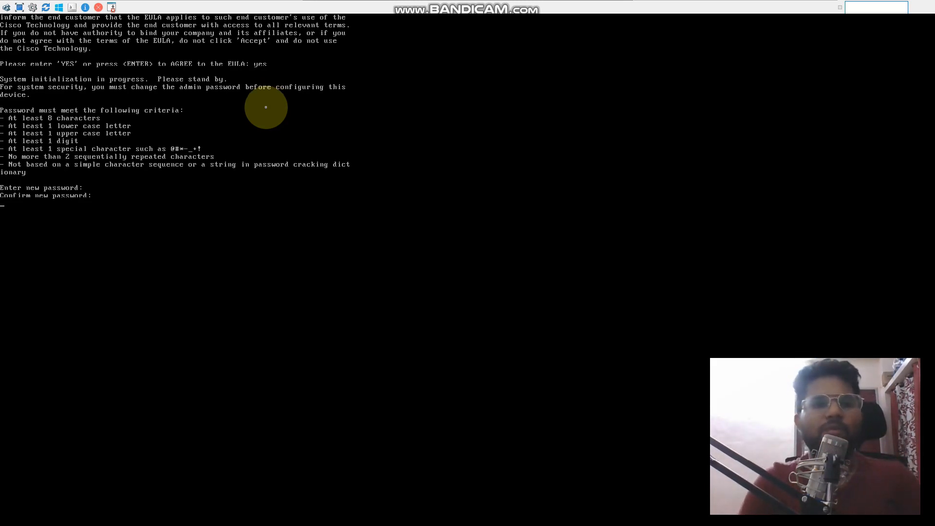
pyautogui.press('Return')
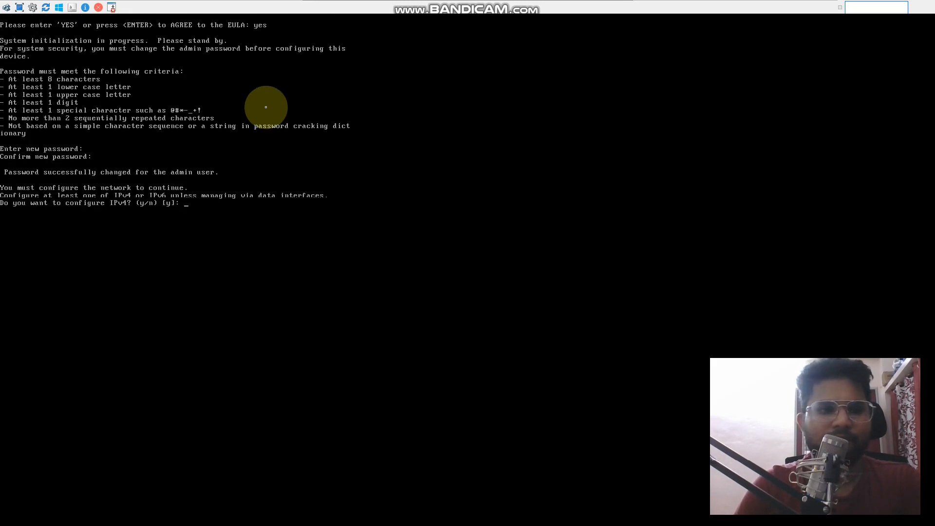
# Enable IPv4, decline IPv6 and choose manual IPv4 configuration for the FTD
pyautogui.write('y')
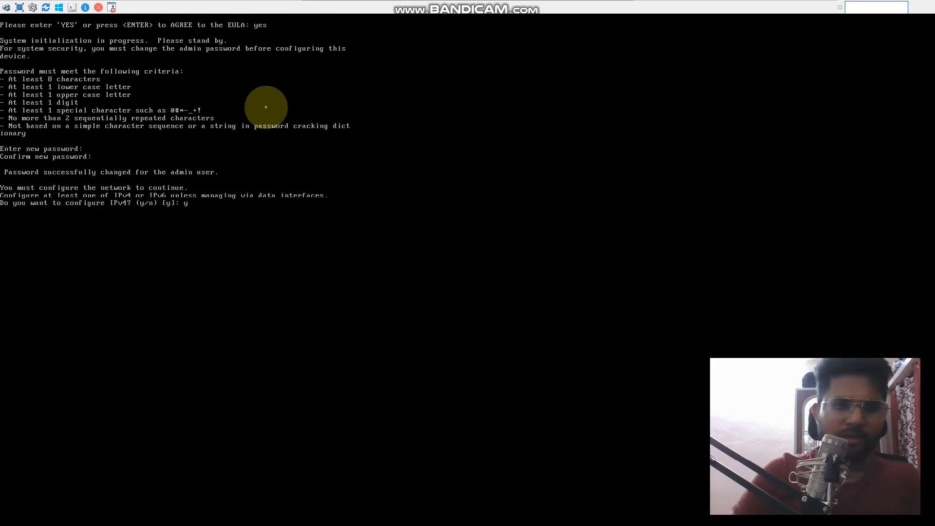
pyautogui.press('Return')
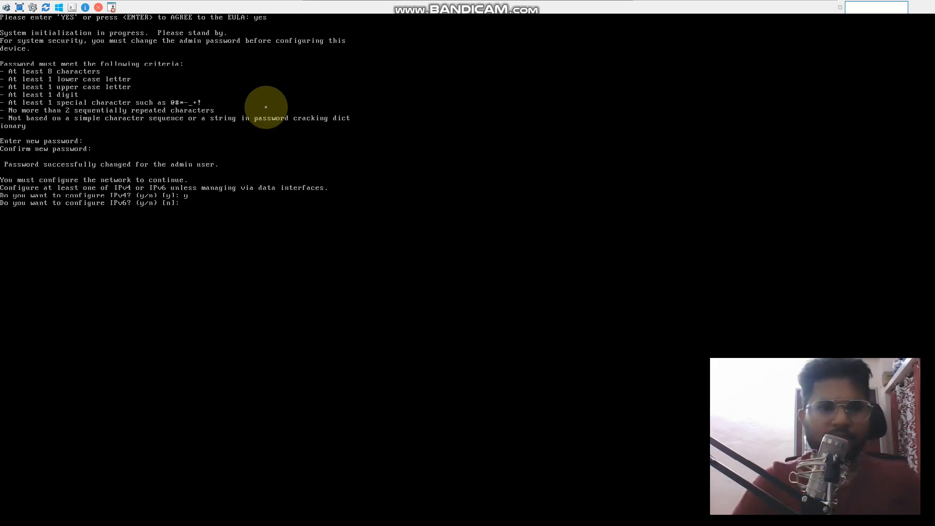
pyautogui.write('n')
pyautogui.press('Return')
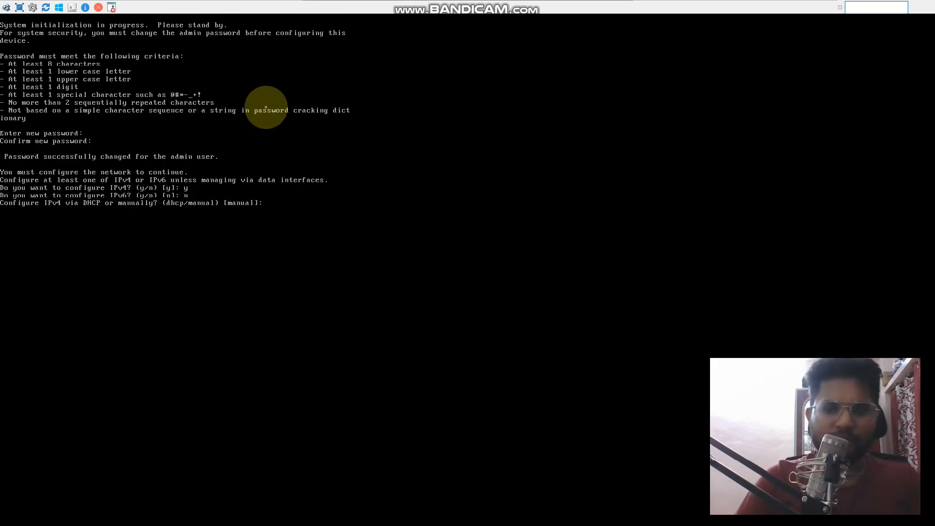
pyautogui.press('Return')
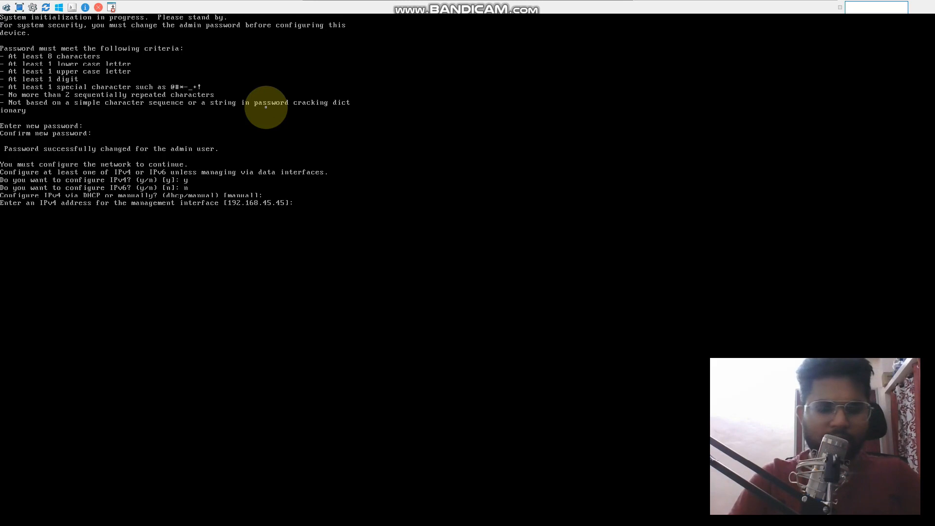
# Set the FTD management interface's IPv4 address to 192.168.142.132
pyautogui.write('192')
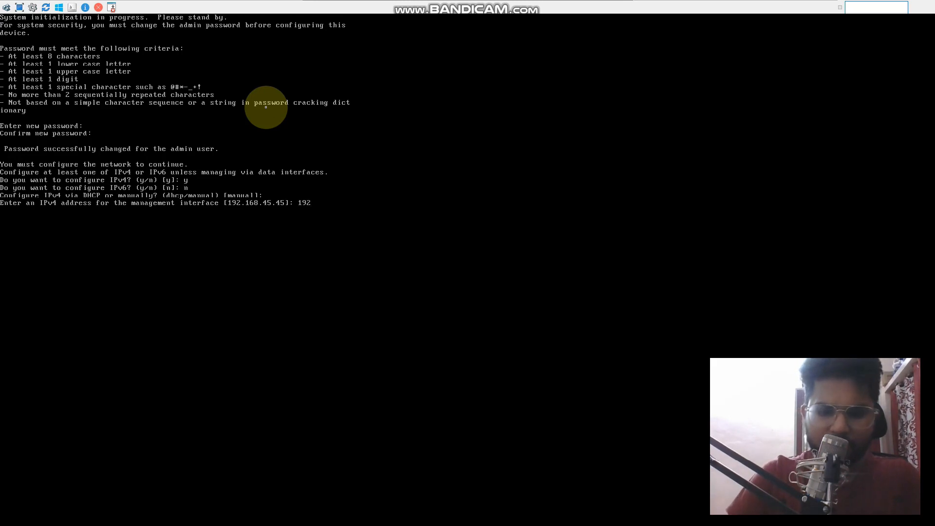
pyautogui.write('.168.')
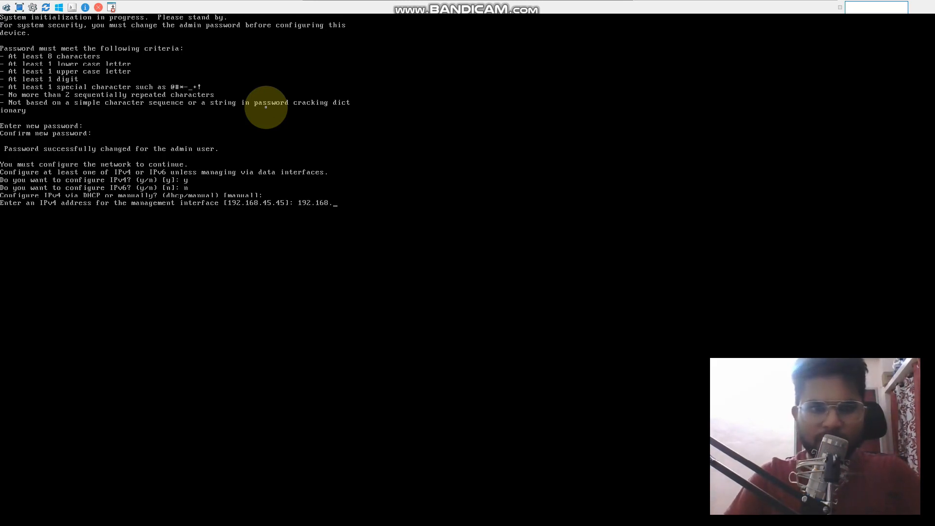
pyautogui.write('142')
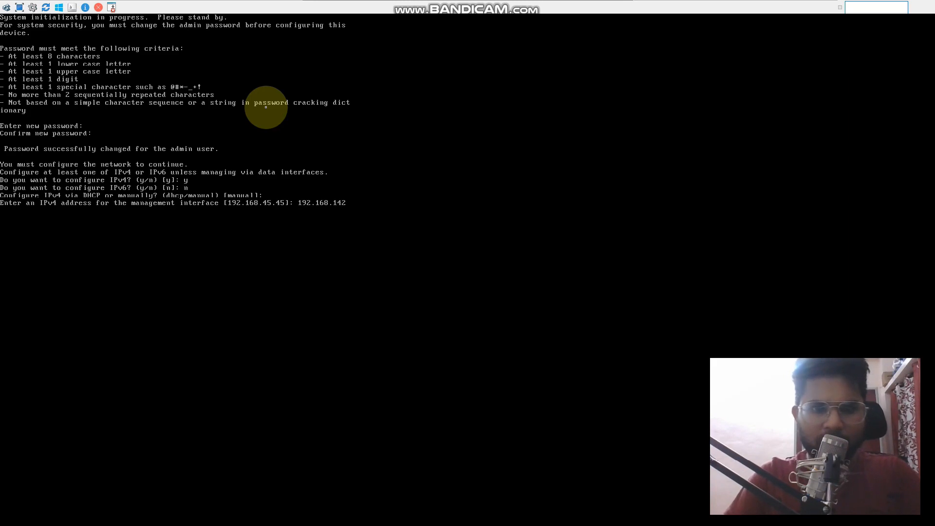
pyautogui.write('.')
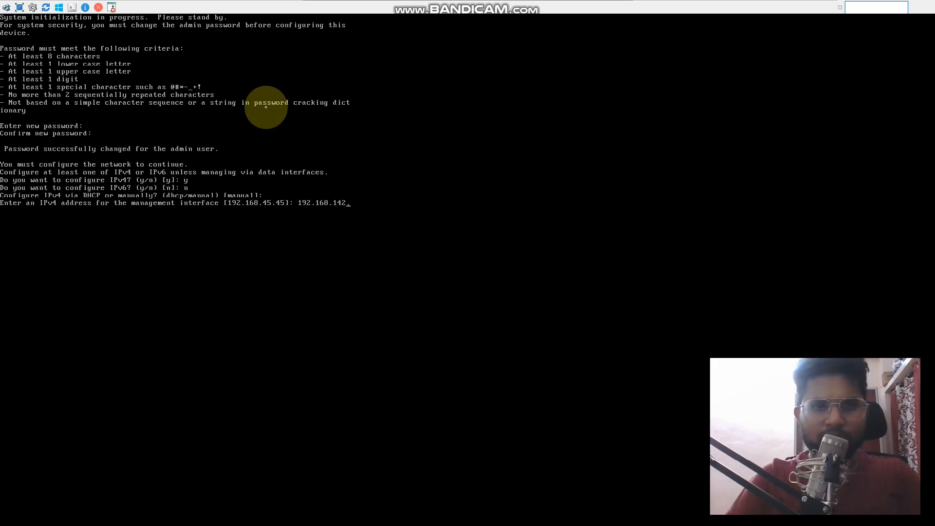
pyautogui.write('132')
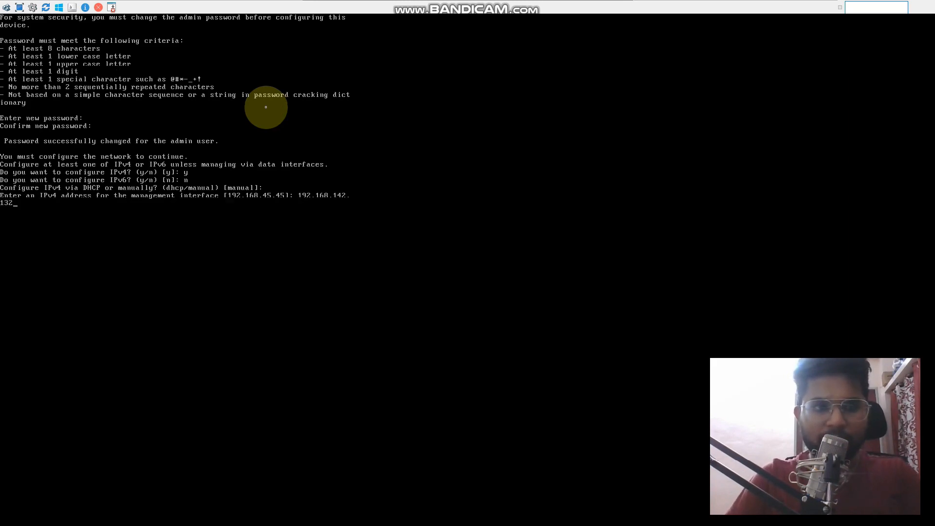
pyautogui.press('Return')
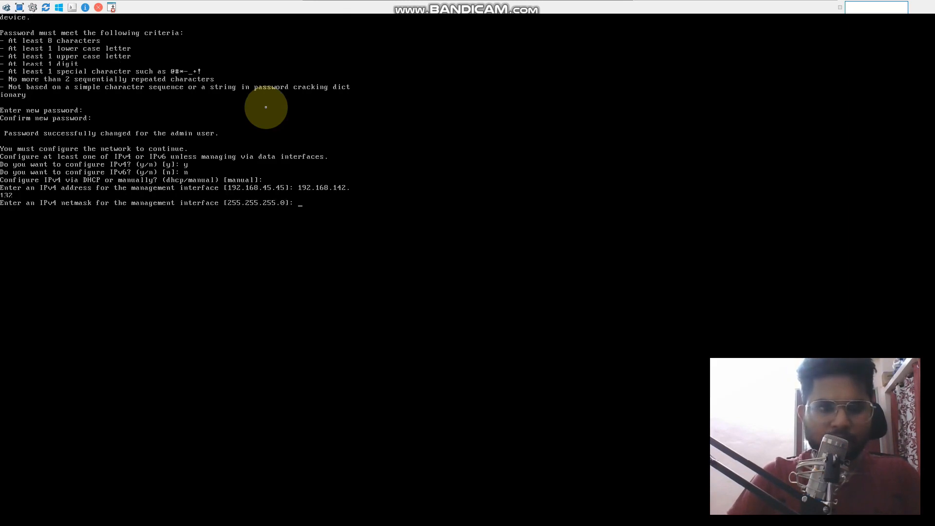
# Accept the default netmask 255.255.255.0 and set the management interface's default gateway to 192.168.142.2
pyautogui.press('Return')
pyautogui.write('192.1')
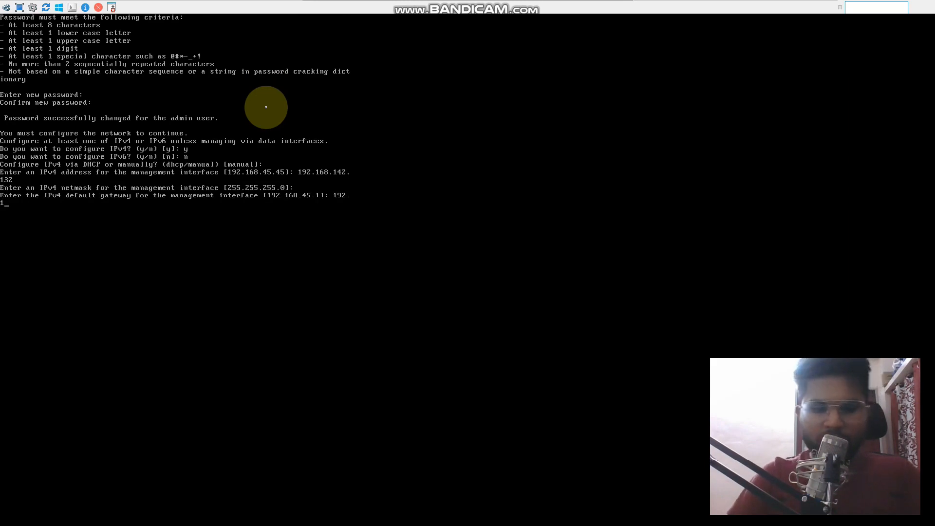
pyautogui.write('68.14')
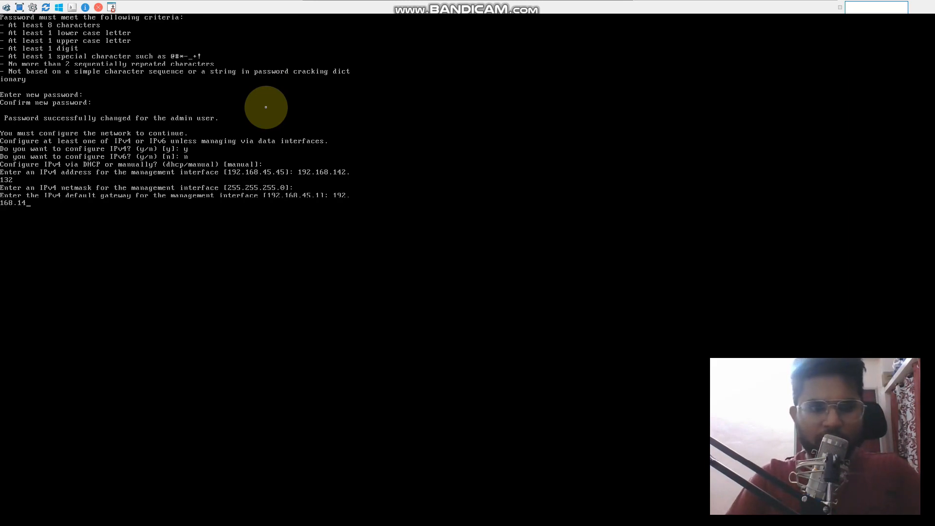
pyautogui.write('2.2')
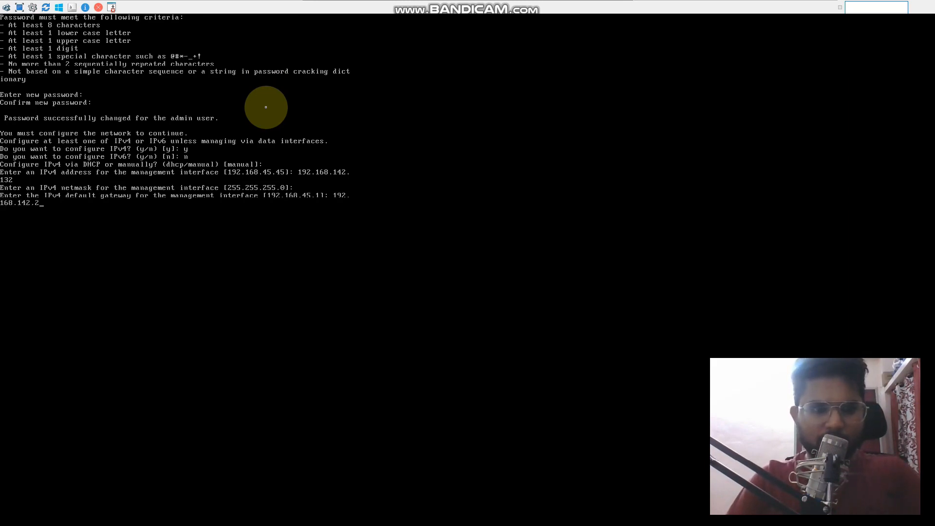
pyautogui.press('Return')
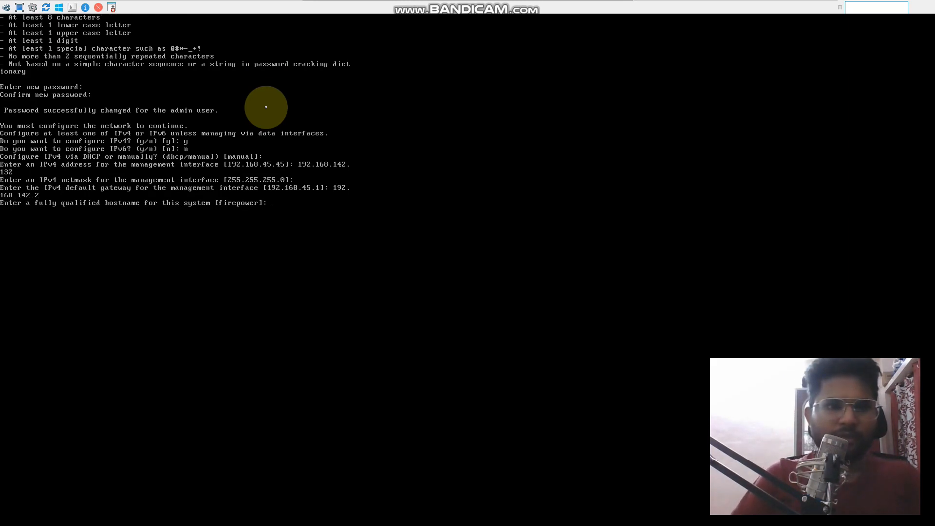
# Set the system hostname to FTD and accept the default DNS servers and empty search domain list
pyautogui.write('FTD')
pyautogui.press('Return')
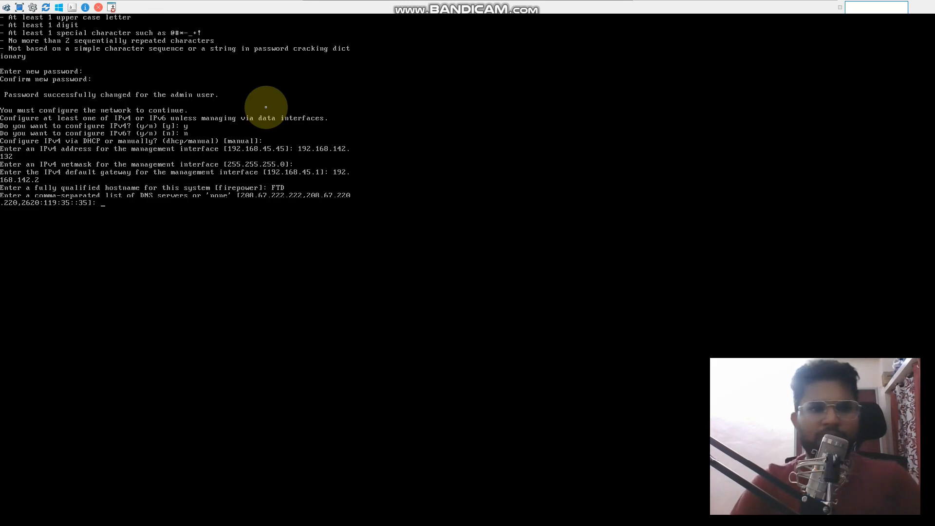
pyautogui.press('Return')
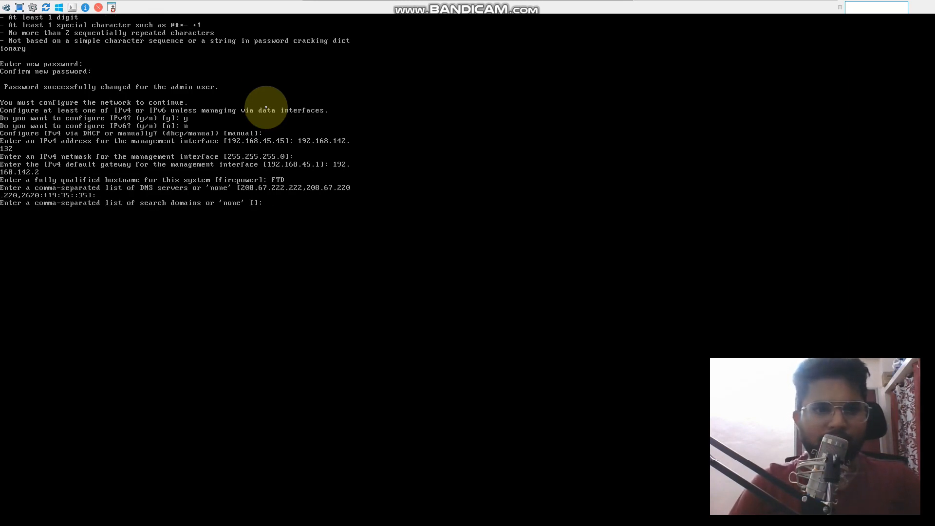
pyautogui.press('Return')
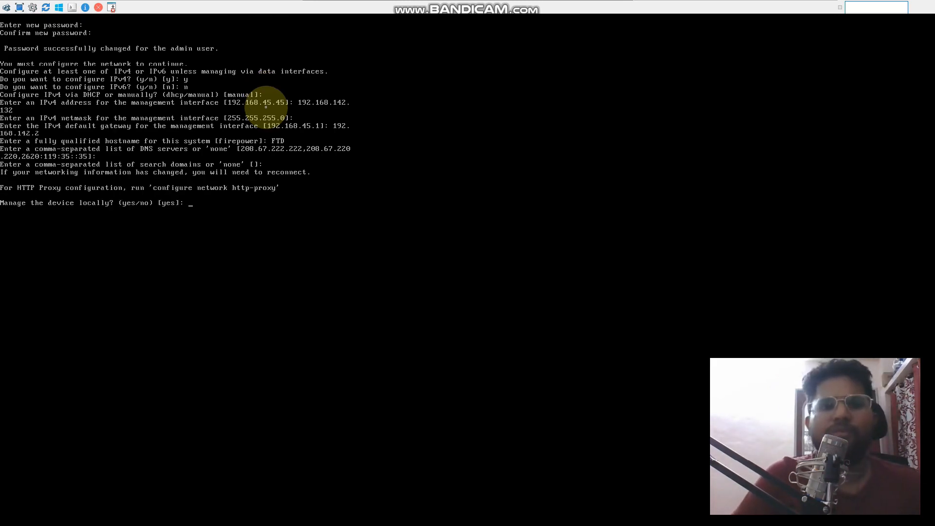
# Answer YES to managing the FTD locally and finish the initial configuration to reach the FTD command prompt
pyautogui.write('YES')
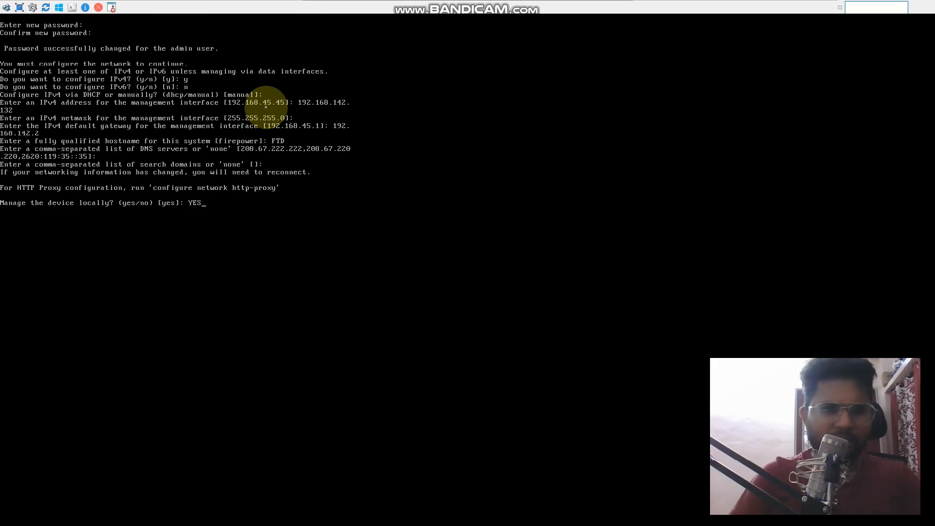
pyautogui.press('Return')
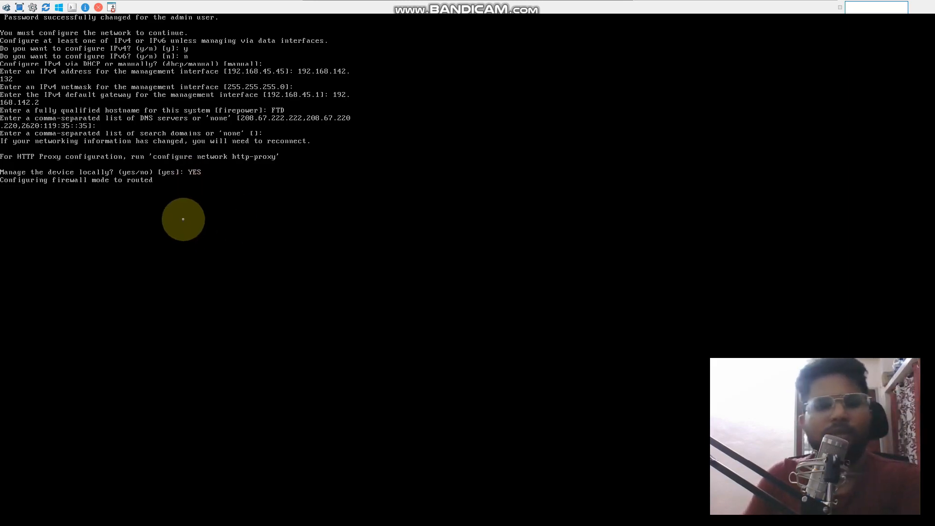
pyautogui.click(273, 224)
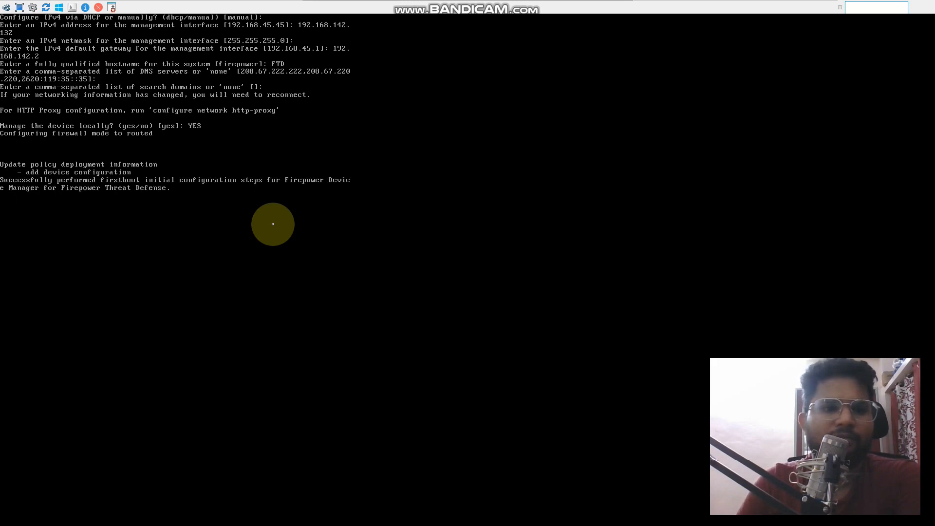
pyautogui.press('Return')
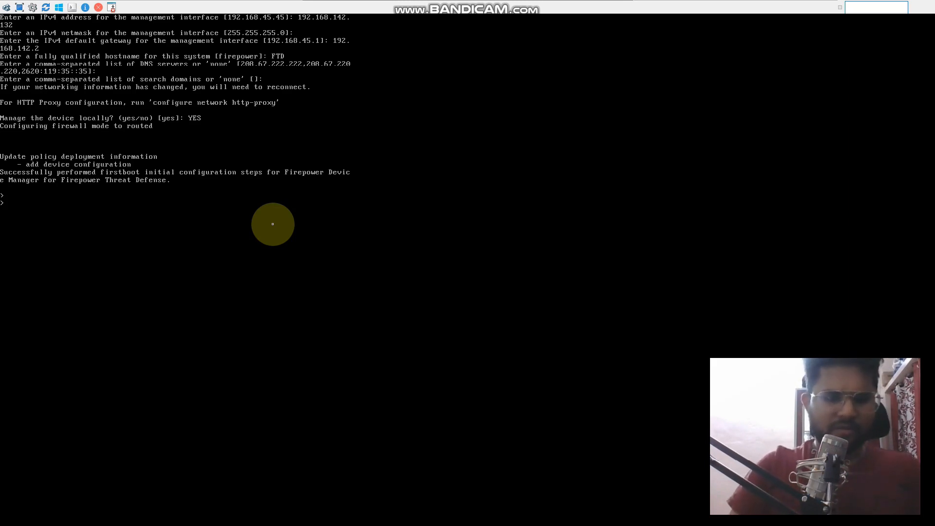
# Enter expert mode on the FTD and open a root shell with sudo su -, supplying the account password
pyautogui.write('EXPER')
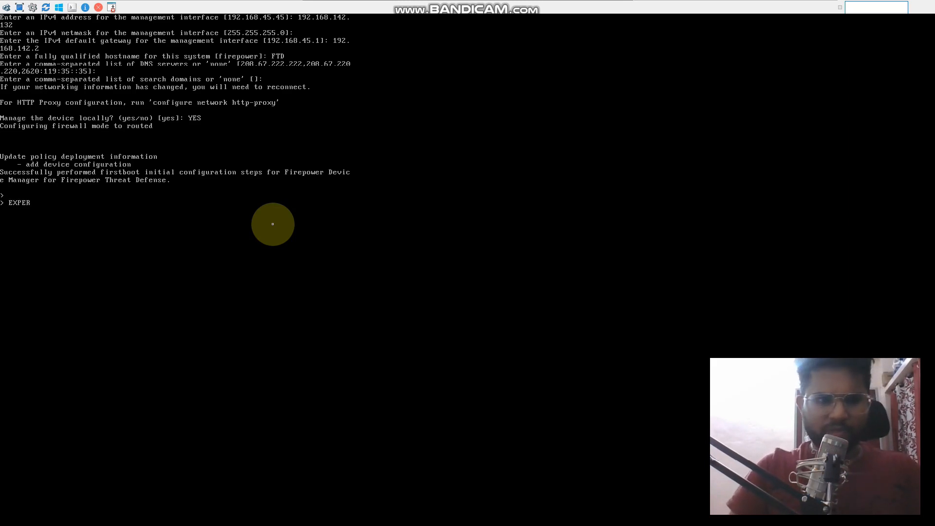
pyautogui.write('T')
pyautogui.press('Return')
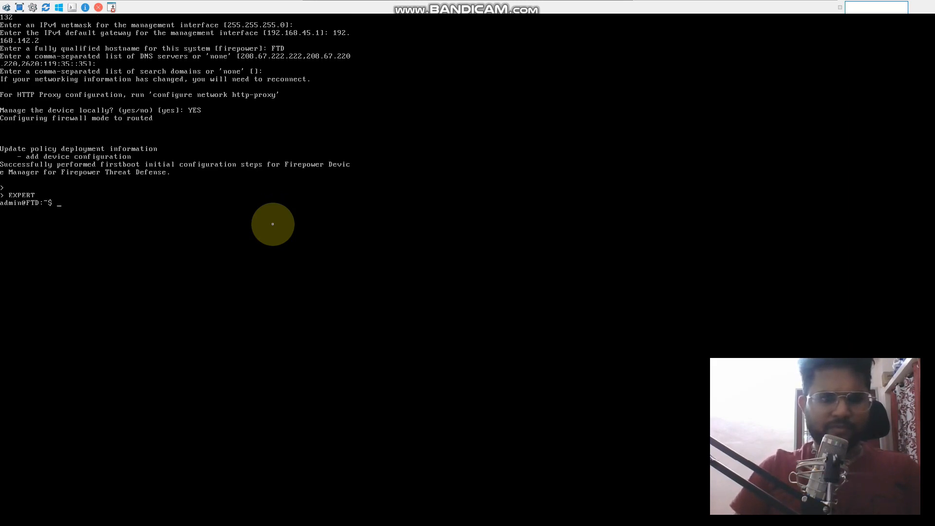
pyautogui.write('sudo su -')
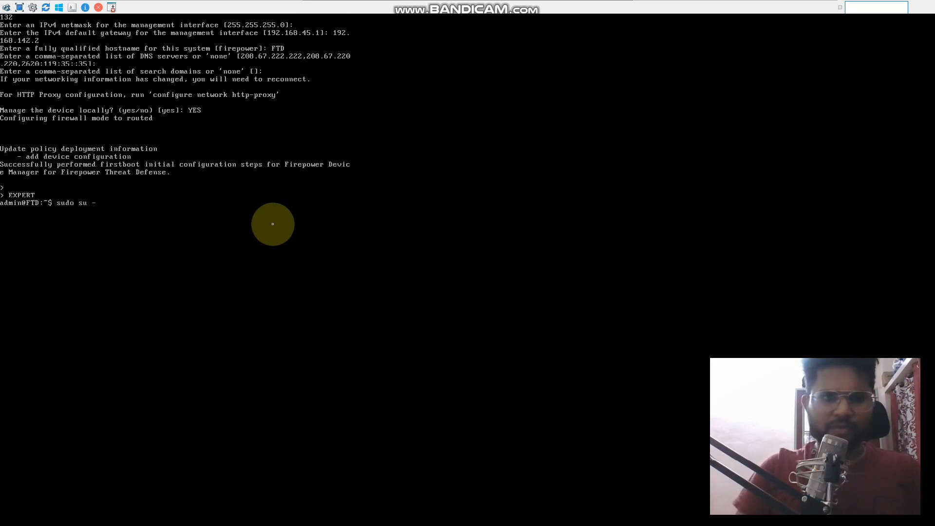
pyautogui.press('Return')
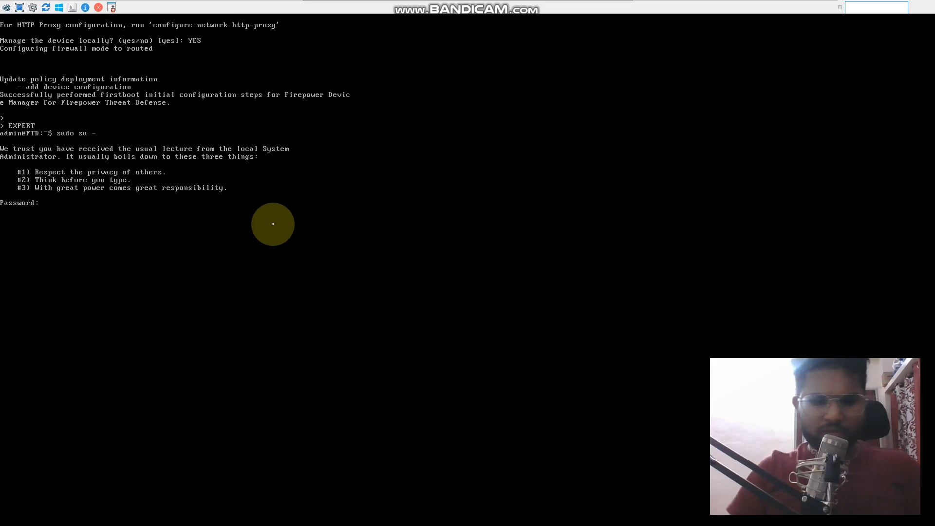
pyautogui.press('Return')
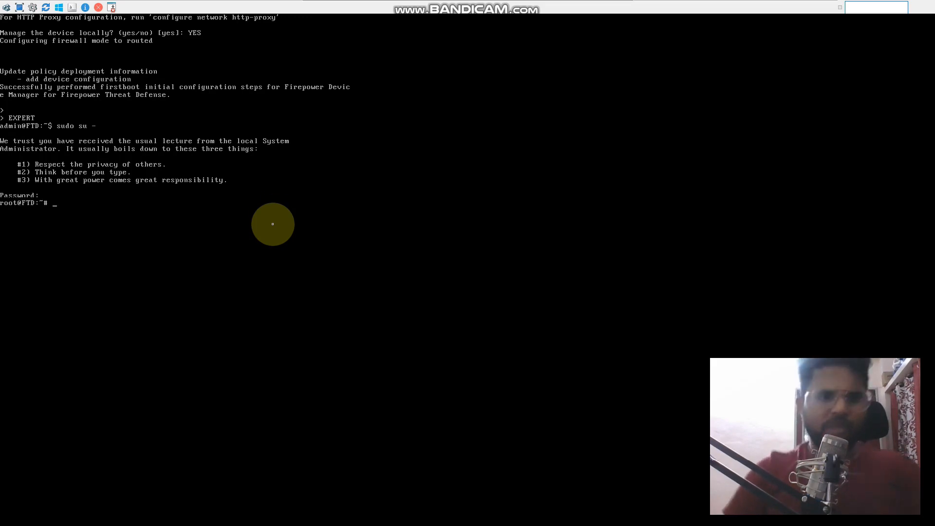
# Run the configure-network script from the FTD root shell
pyautogui.write('con')
pyautogui.press('Tab')
pyautogui.press('Tab')
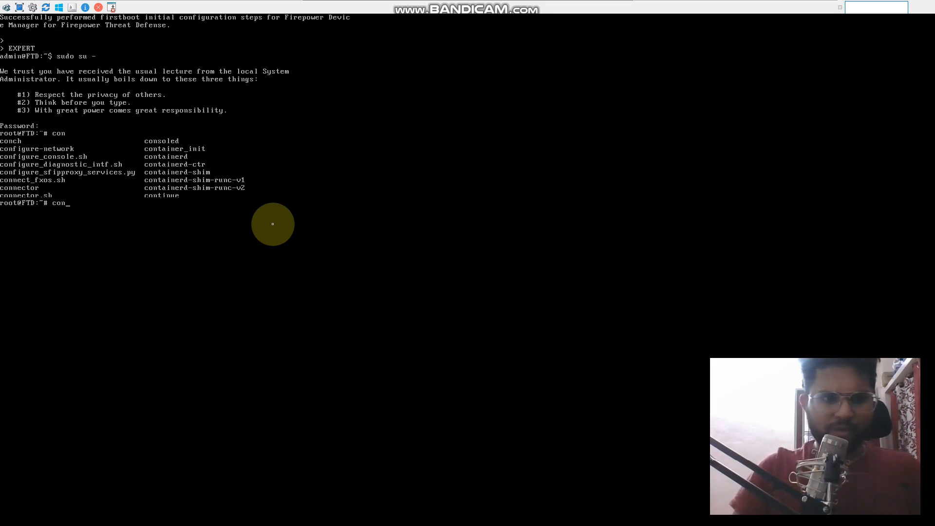
pyautogui.write('f')
pyautogui.press('Tab')
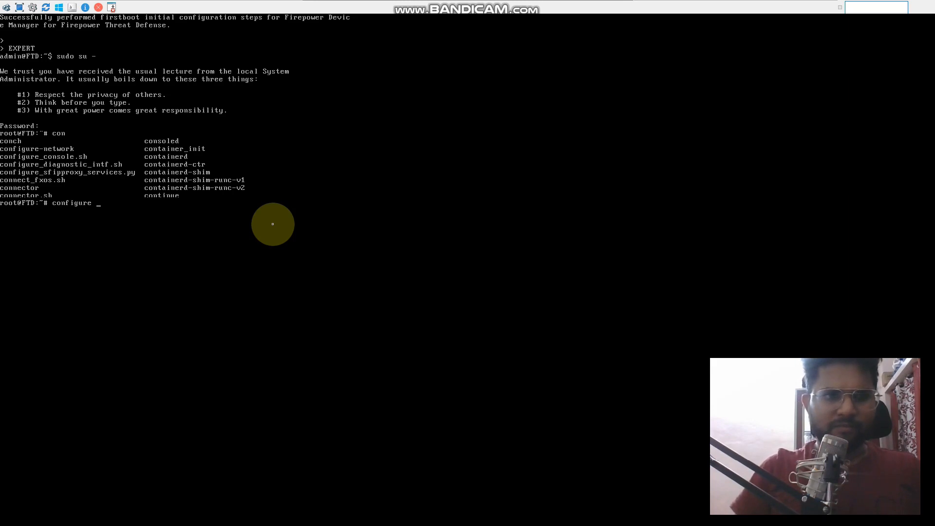
pyautogui.write('-')
pyautogui.press('Tab')
pyautogui.press('Return')
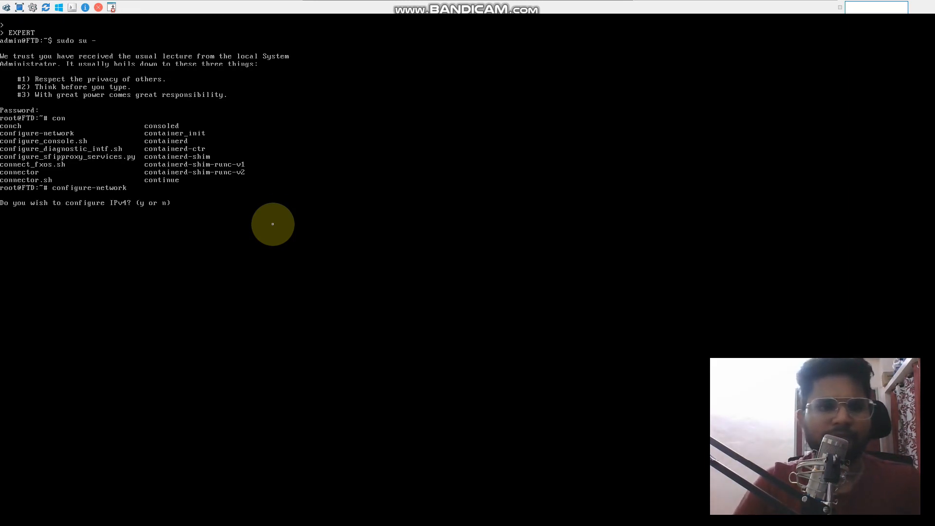
# Configure IPv4 keeping address 192.168.142.132, netmask 255.255.255.0 and gateway 192.168.142.2, confirm the settings and decline IPv6
pyautogui.write('y')
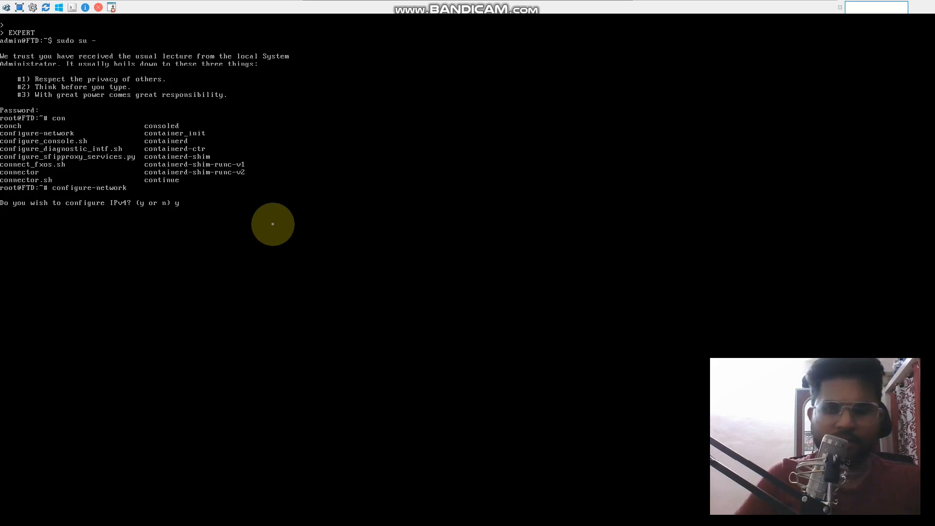
pyautogui.press('Return')
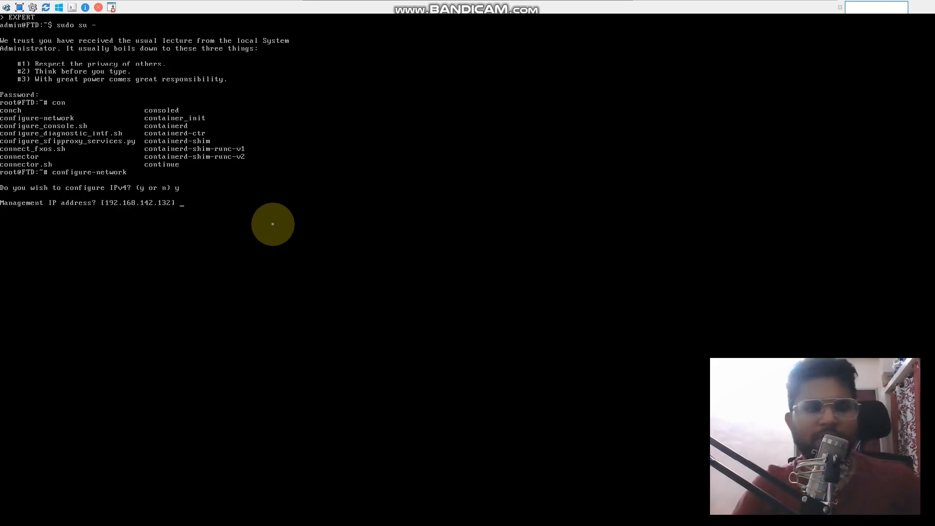
pyautogui.press('Return')
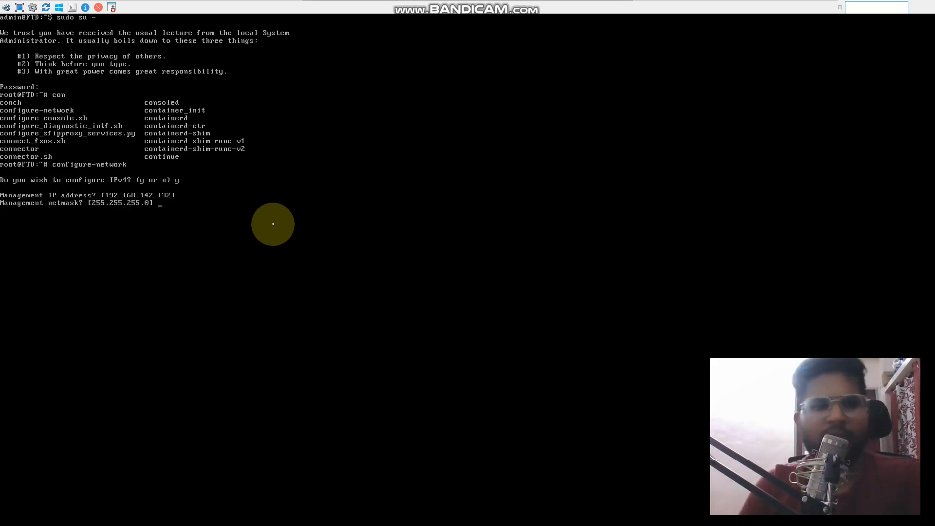
pyautogui.press('Return')
pyautogui.press('Return')
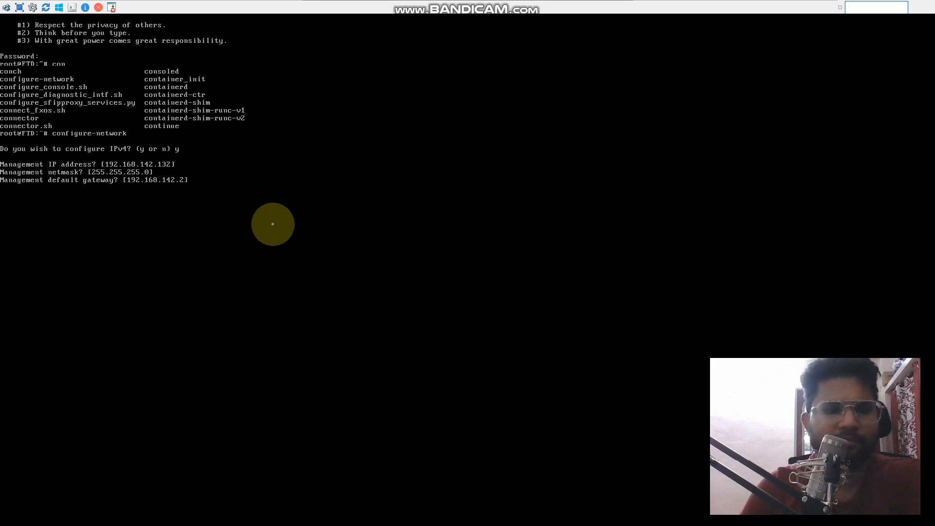
pyautogui.press('Return')
pyautogui.press('Return')
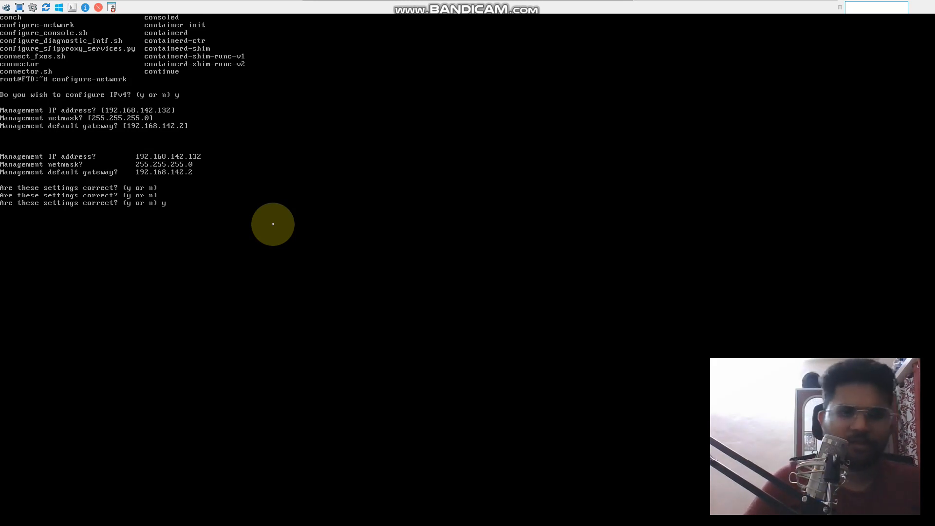
pyautogui.press('Return')
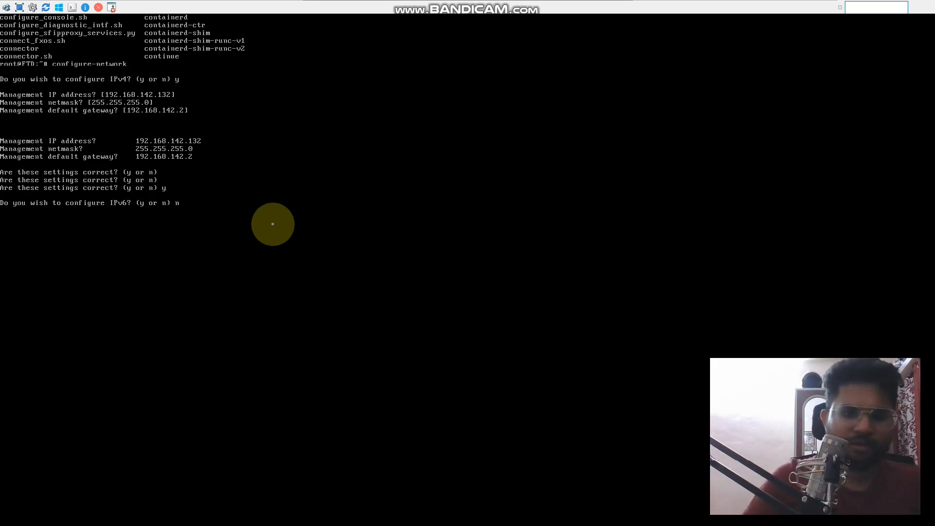
pyautogui.press('Return')
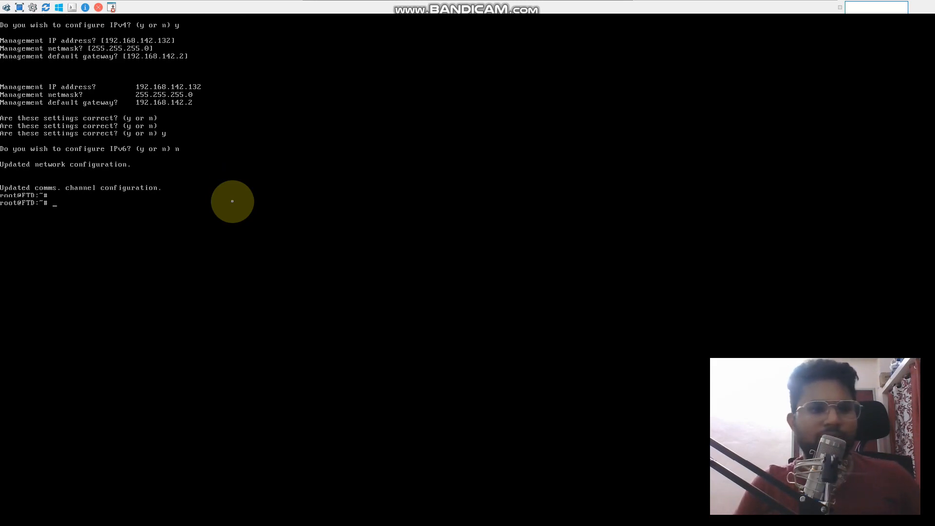
# Exit the root shell and expert mode to return to the FTD command prompt
pyautogui.write('exit')
pyautogui.press('Return')
pyautogui.write('exit')
pyautogui.press('Return')
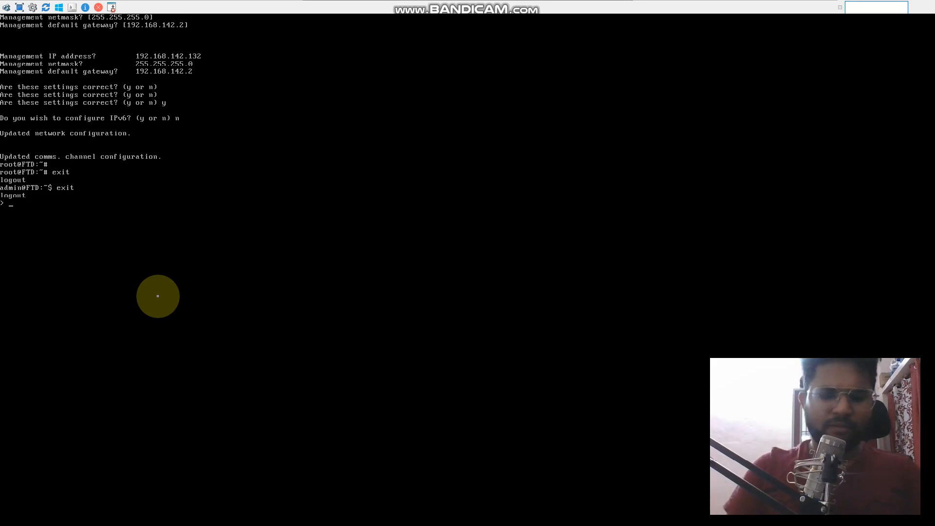
# Begin the command configure manager add with the address portion 192.168.142. at the FTD prompt
pyautogui.write('con')
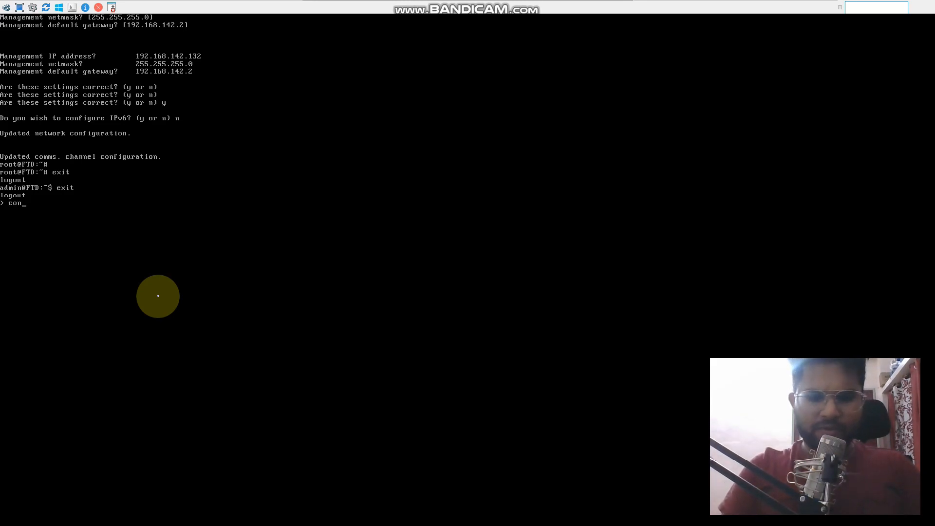
pyautogui.write('figure')
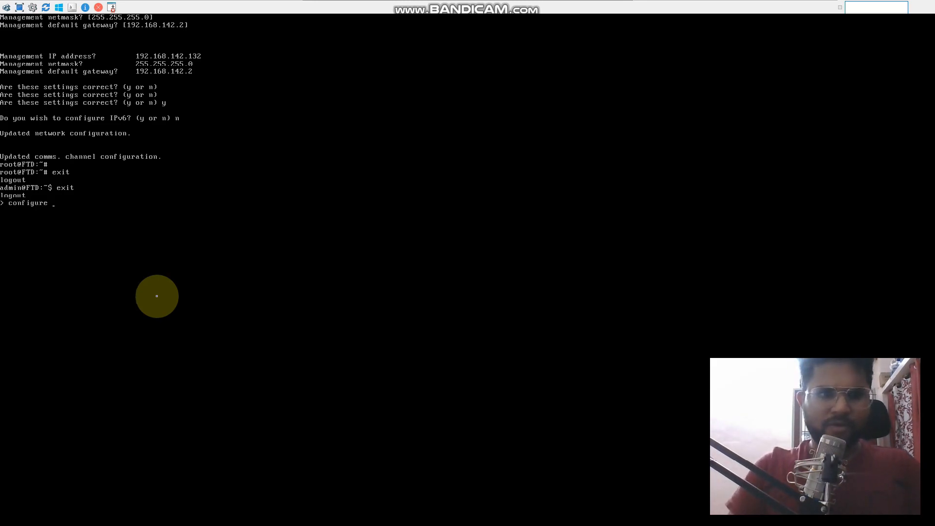
pyautogui.press('BackSpace')
pyautogui.write('nfigure ')
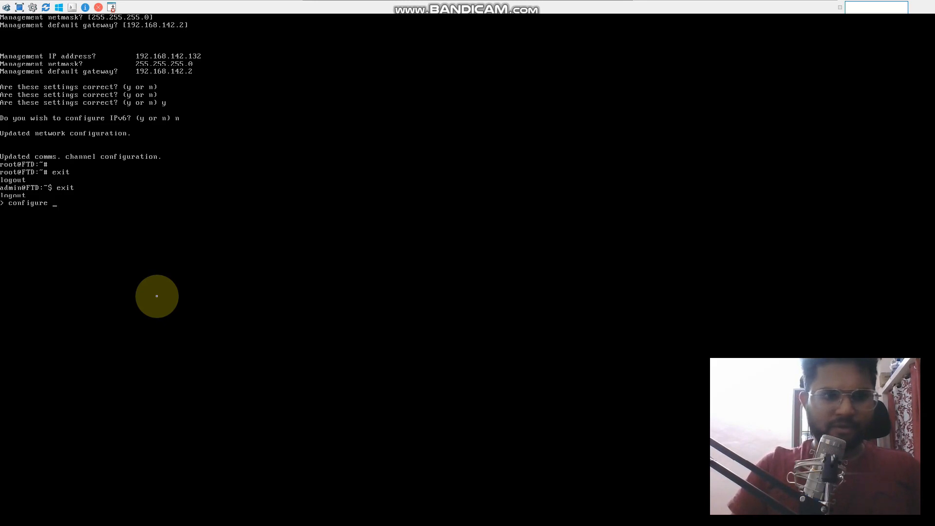
pyautogui.write('manager add ')
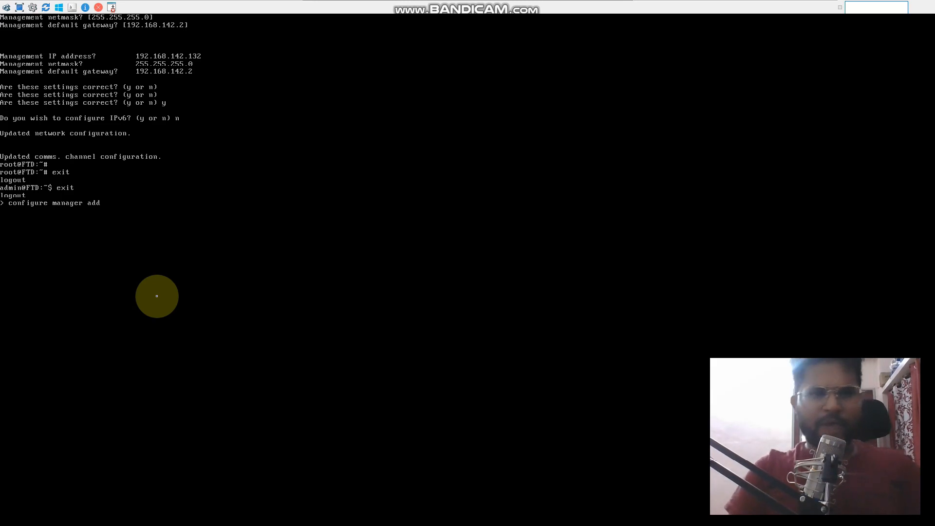
pyautogui.write('192')
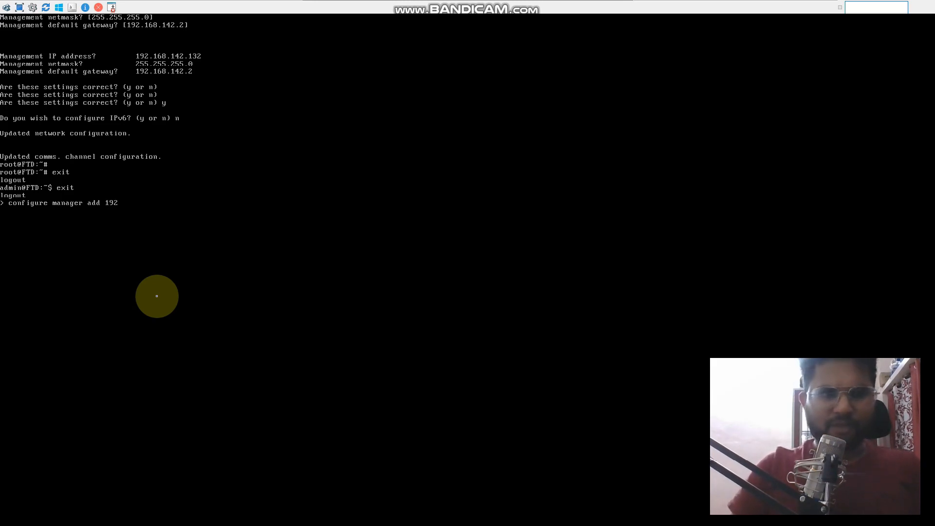
pyautogui.write('.168.')
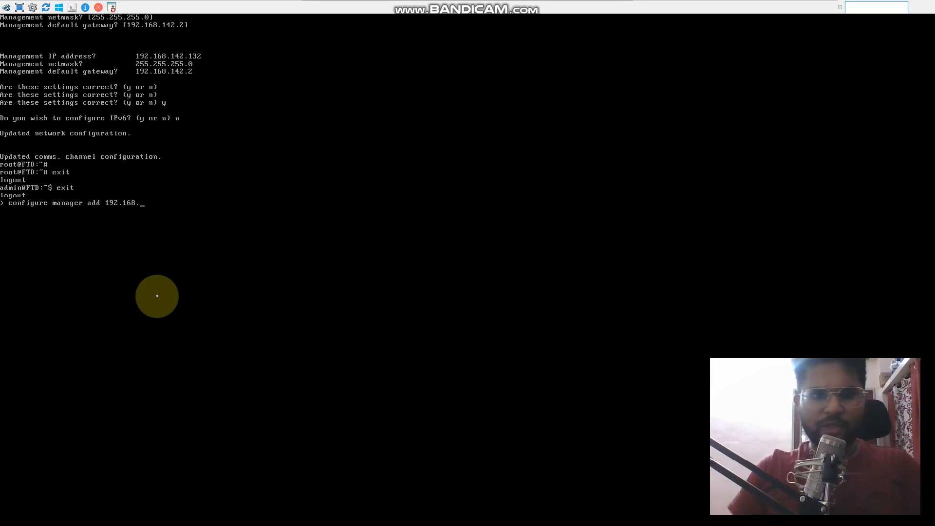
pyautogui.write('142.')
# Check the FMC's IP address in the EVE-NG topology and return to the FTD console
pyautogui.moveTo(652, 5)
pyautogui.click(607, 6)
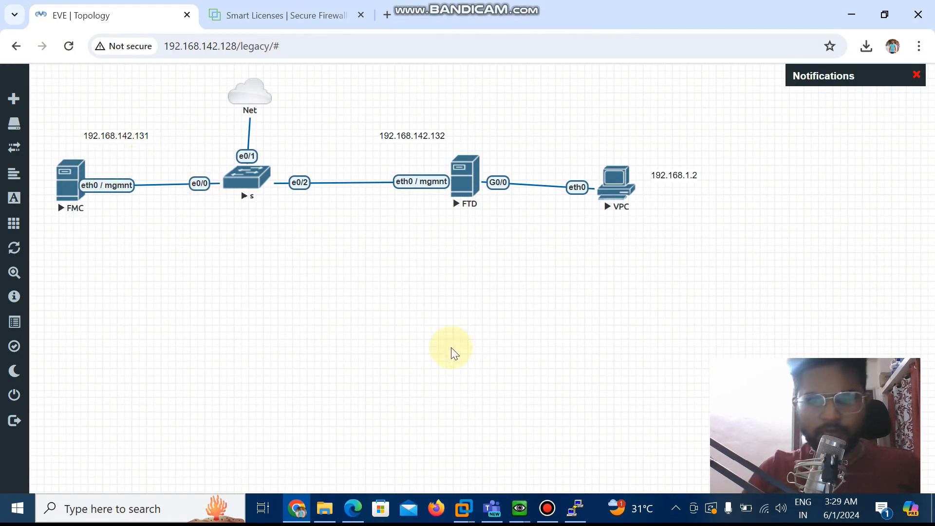
pyautogui.click(525, 502)
pyautogui.click(582, 452)
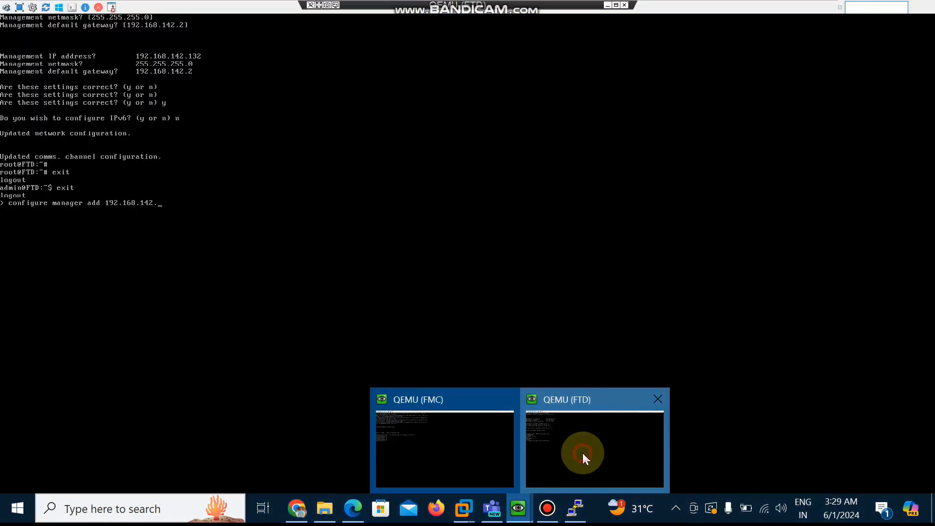
# Complete the manager command with address 192.168.142.131 and the registration key, run it and answer yes to continue
pyautogui.write('131')
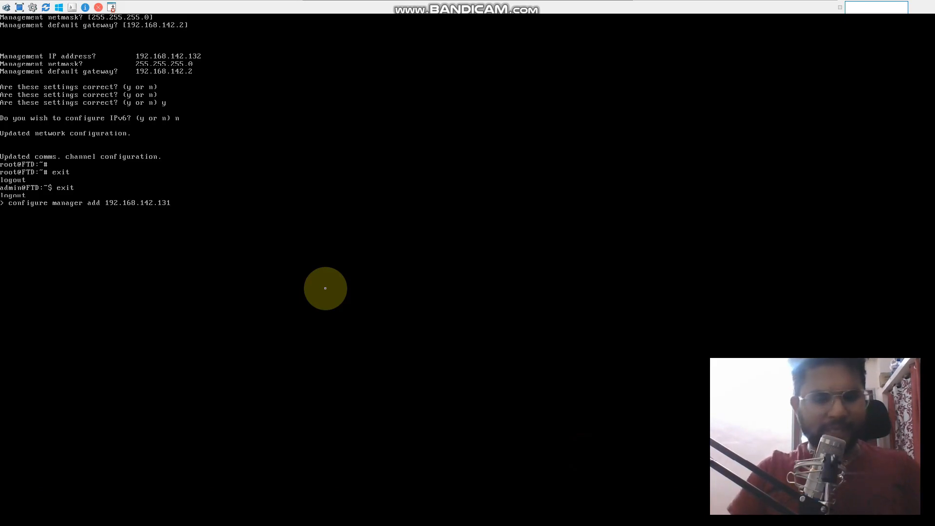
pyautogui.write(' adm')
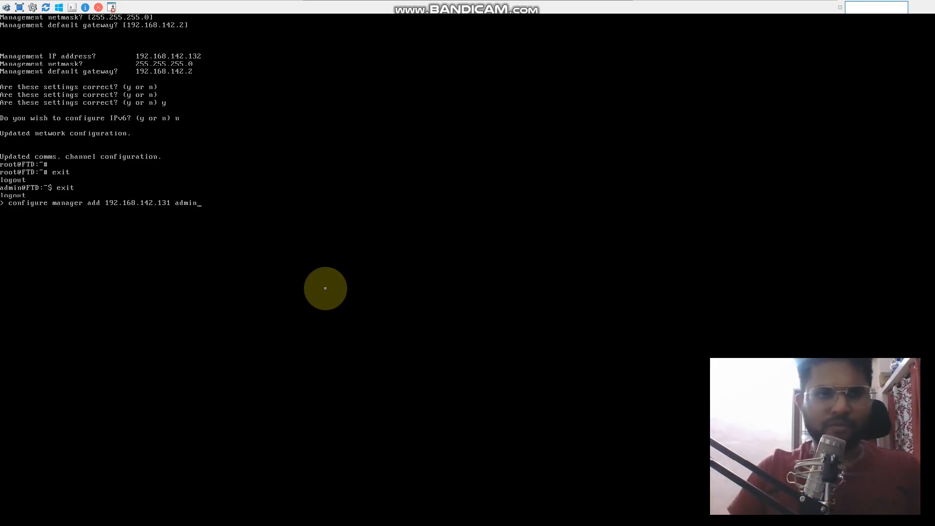
pyautogui.write('in')
pyautogui.press('Return')
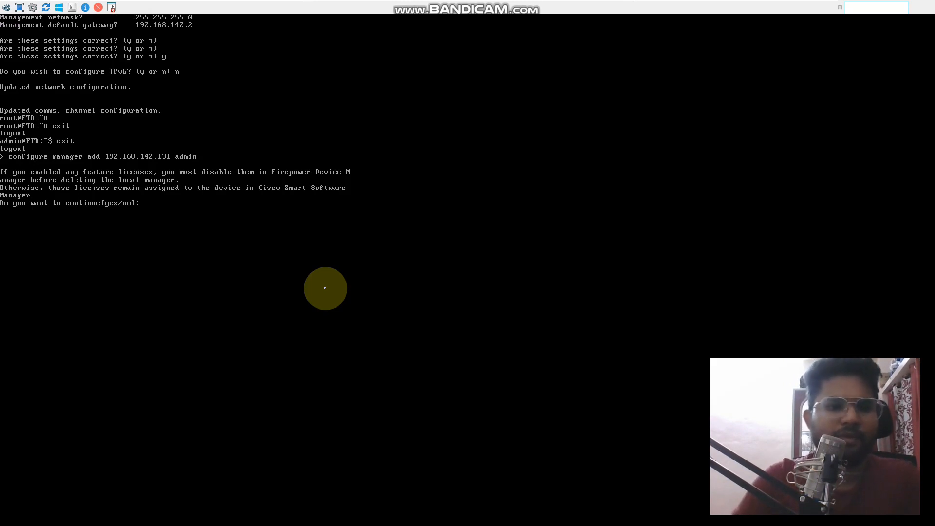
pyautogui.write('es')
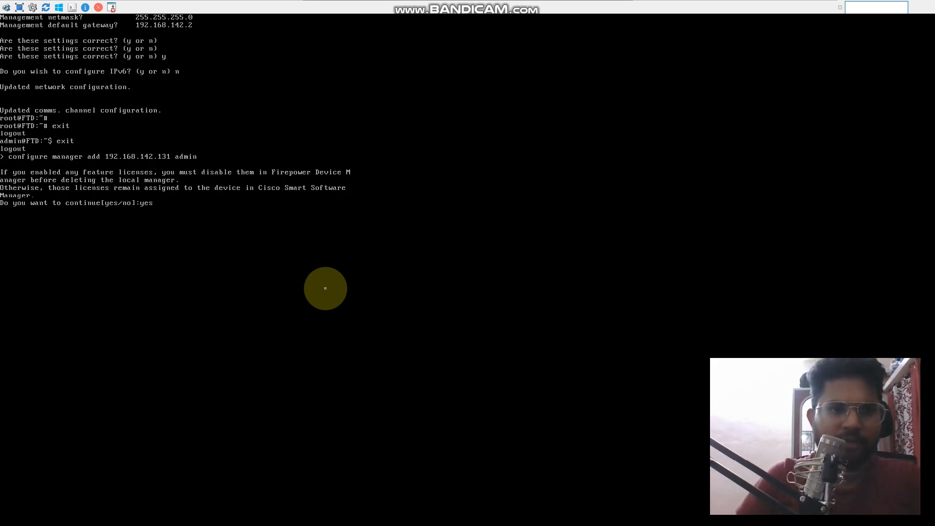
pyautogui.press('Return')
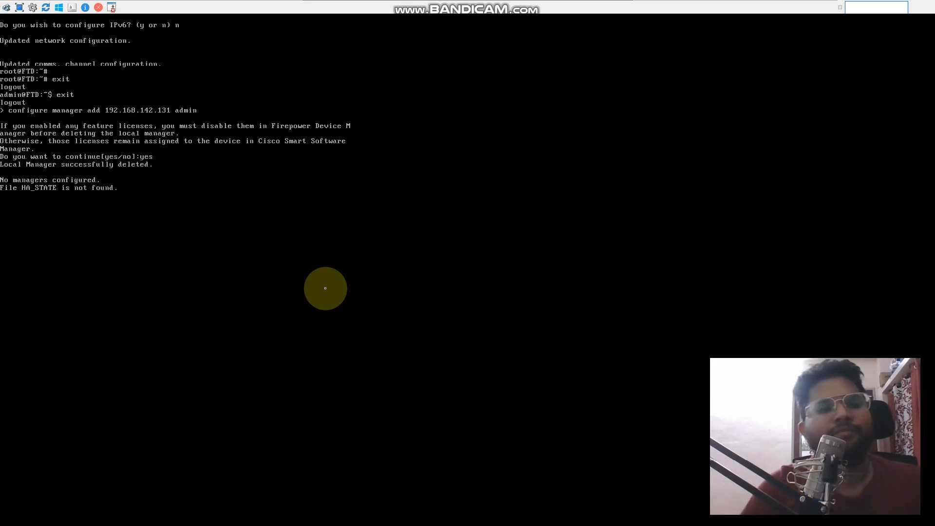
pyautogui.press('Return')
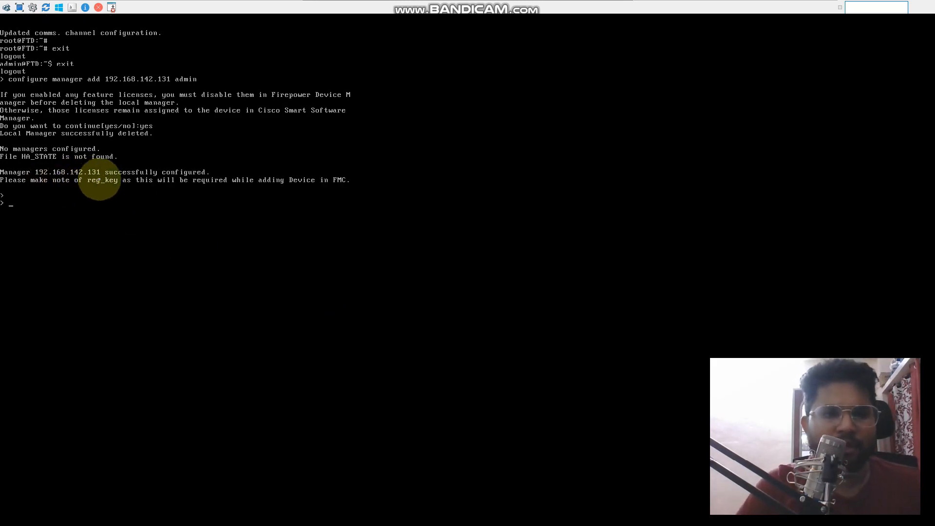
pyautogui.moveTo(358, 1)
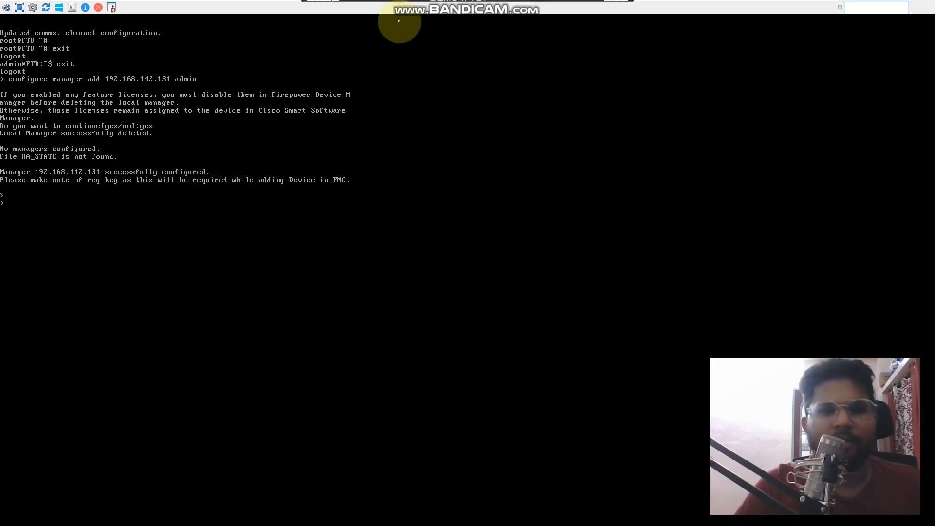
# Switch from the FTD console to the FMC web interface and start adding a new device in Device Management
pyautogui.click(608, 5)
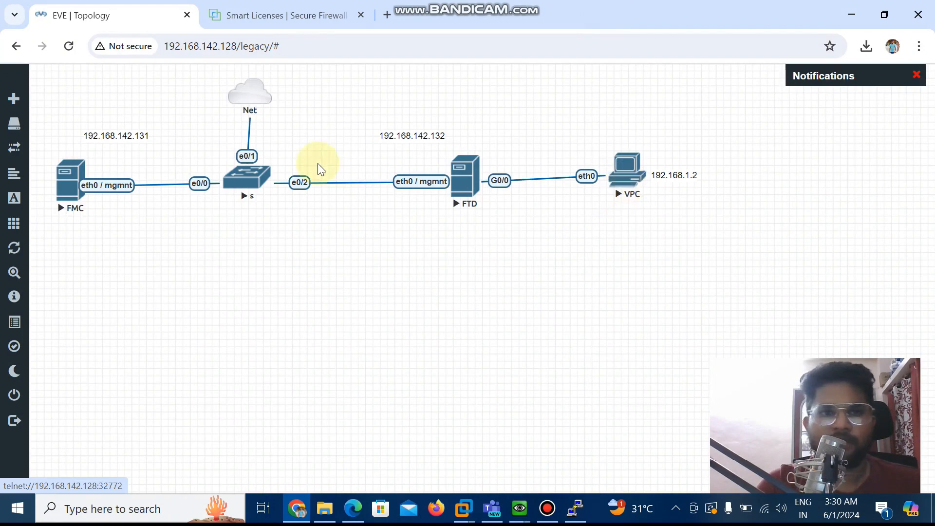
pyautogui.click(275, 11)
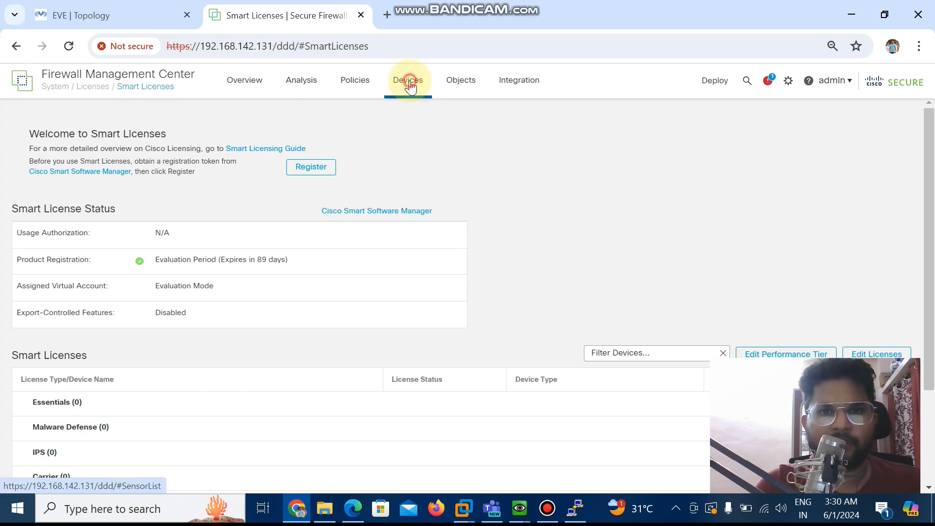
pyautogui.moveTo(410, 86)
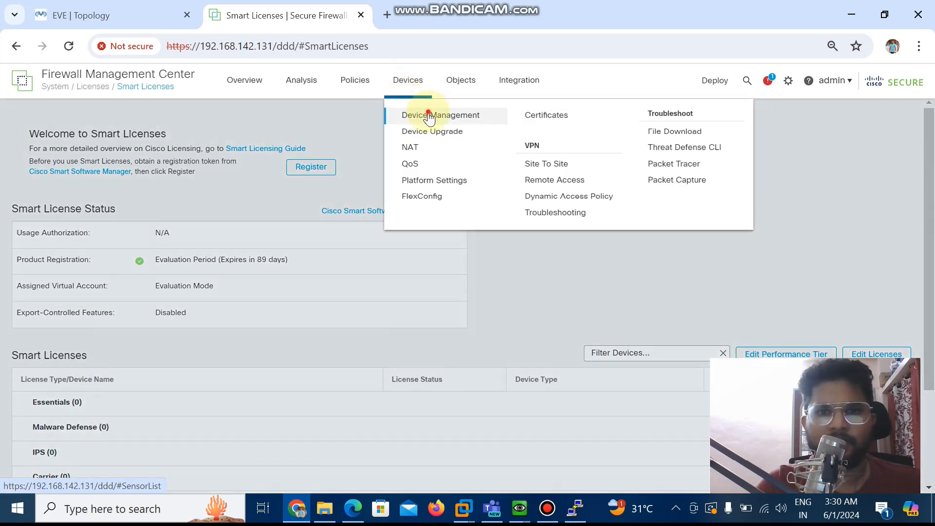
pyautogui.click(412, 115)
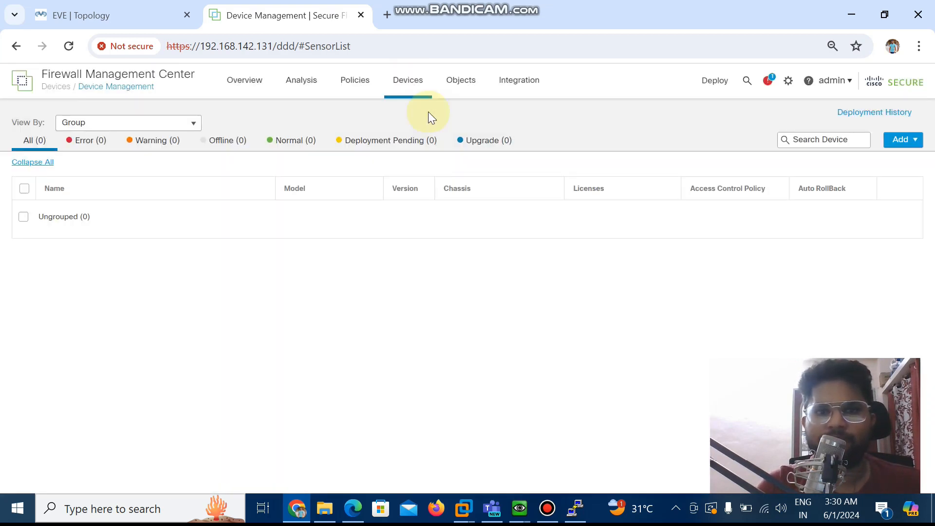
pyautogui.click(908, 145)
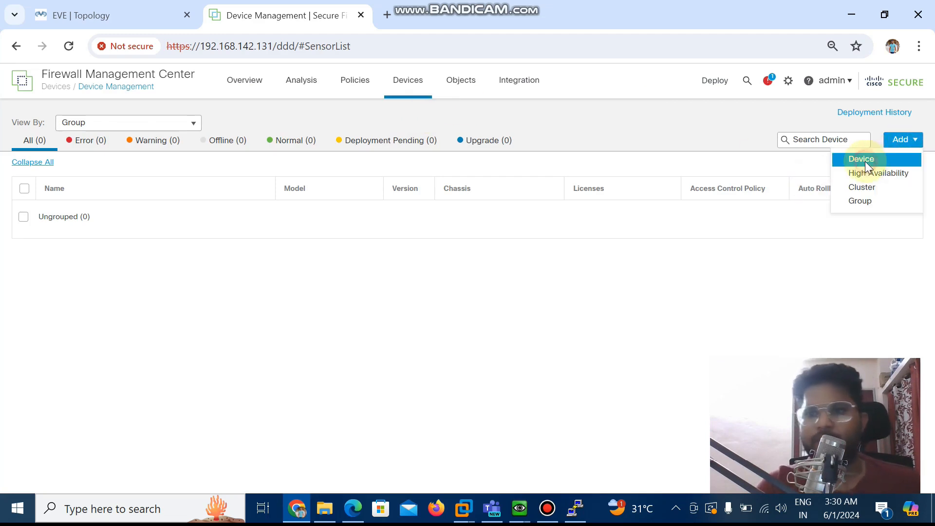
pyautogui.click(865, 161)
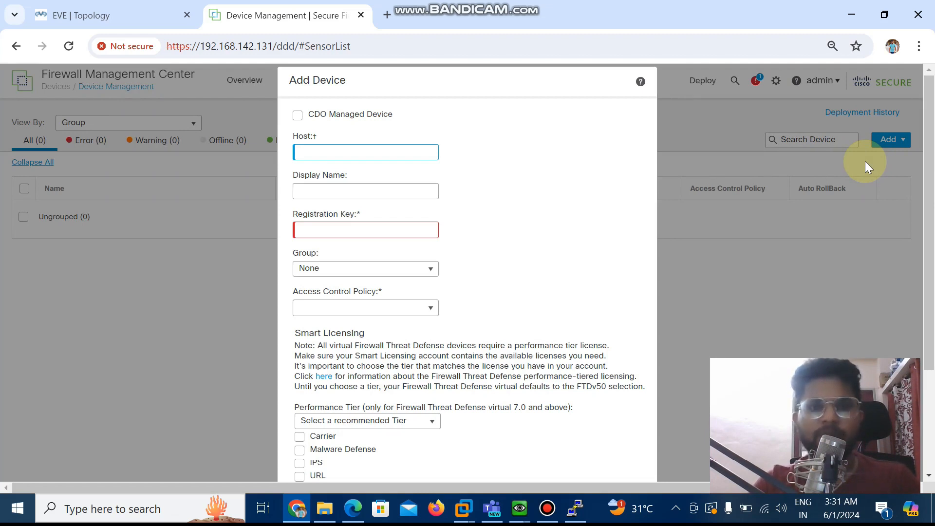
# Set the new device's host address to 192.168.142.132
pyautogui.click(400, 152)
pyautogui.write('192.168.')
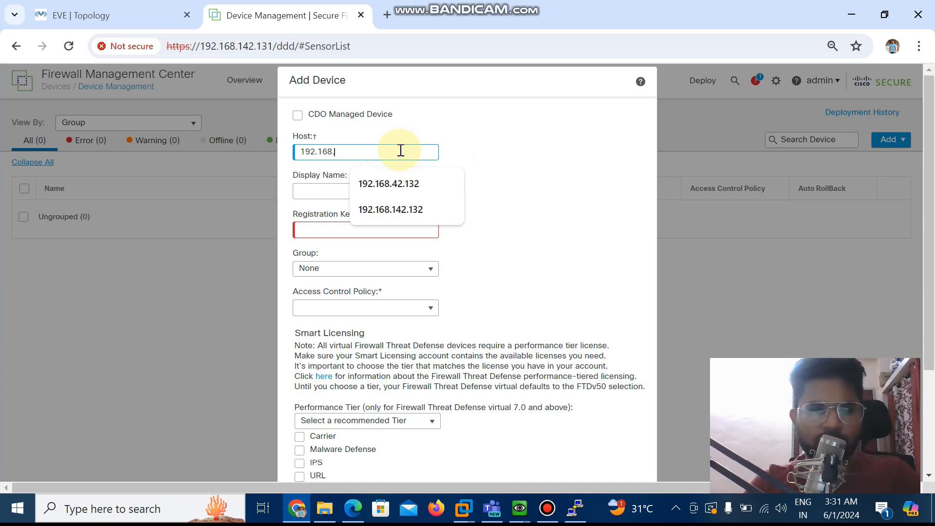
pyautogui.write('142')
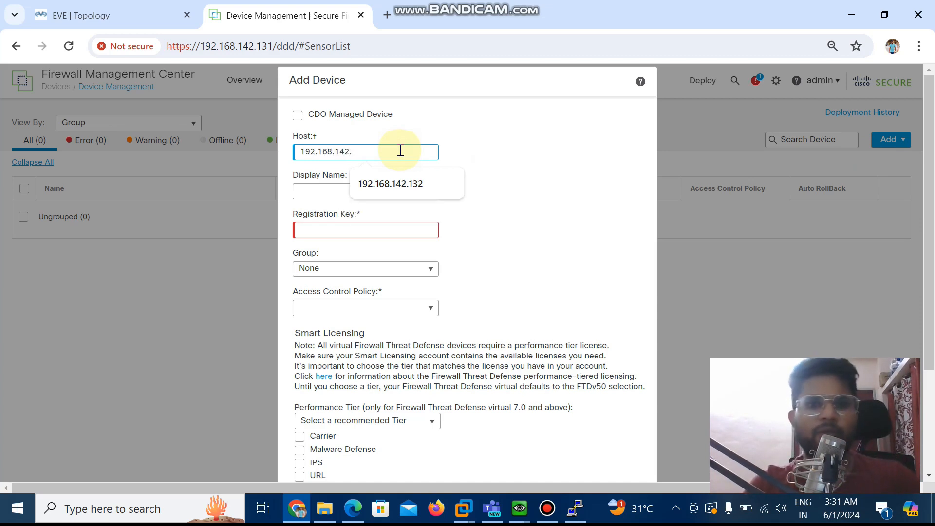
pyautogui.write('.132')
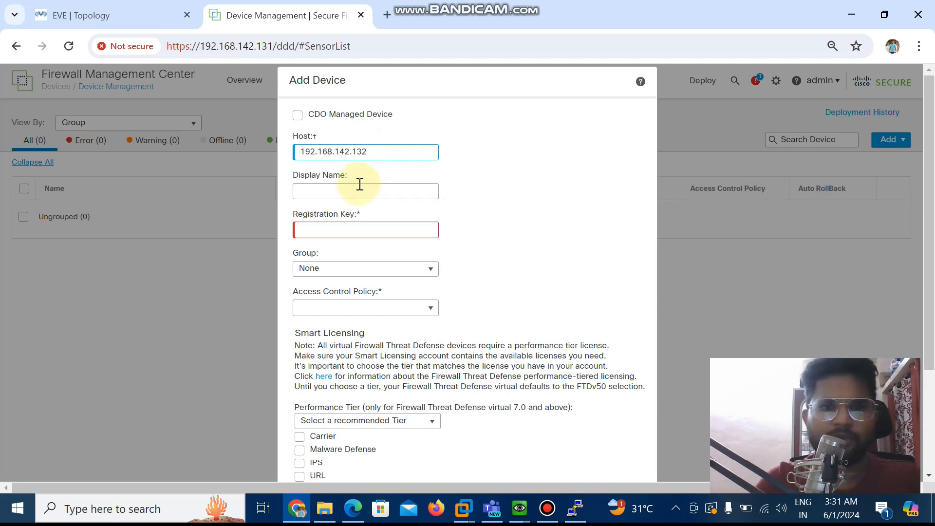
# Replace the device's display name with FTD-192.168.142.132
pyautogui.click(360, 186)
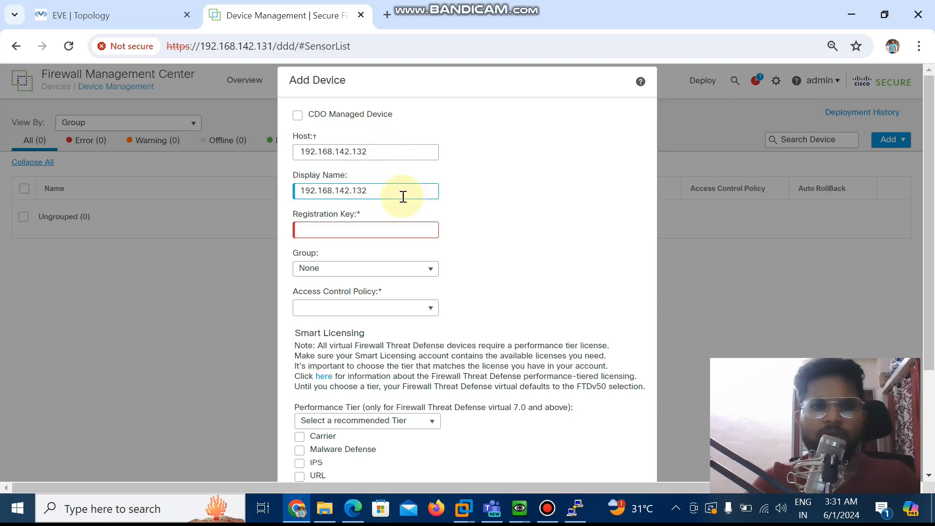
pyautogui.click(298, 188)
pyautogui.hotkey('ctrl', 'a')
pyautogui.press('BackSpace')
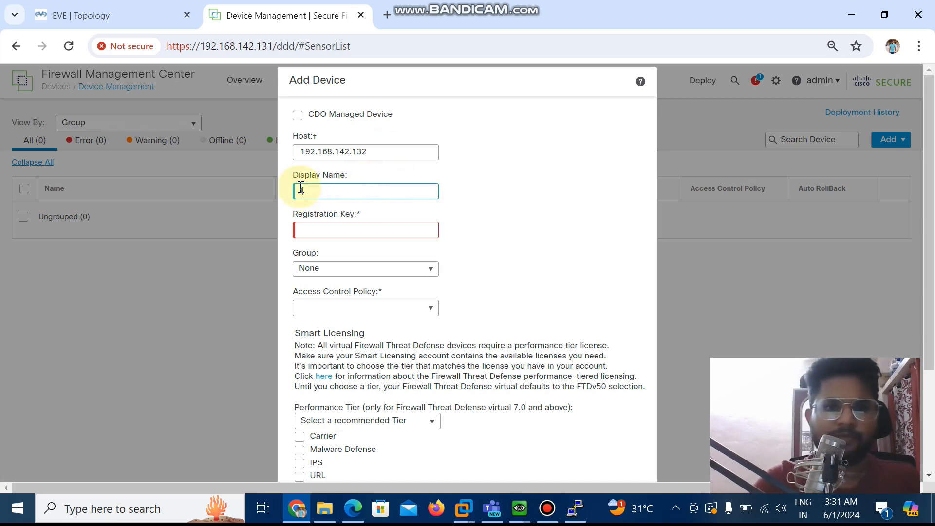
pyautogui.write('ftd')
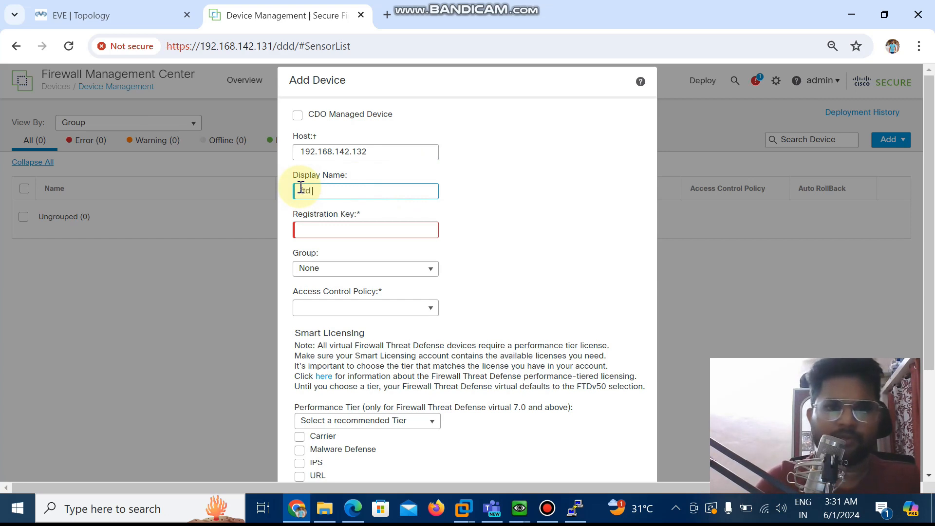
pyautogui.press('BackSpace')
pyautogui.press('BackSpace')
pyautogui.write('FTD-192')
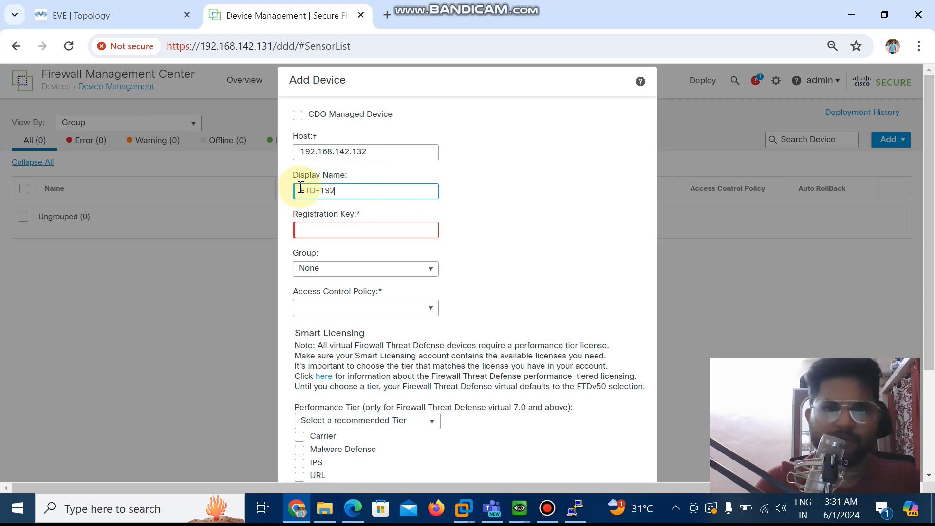
pyautogui.write('.168.')
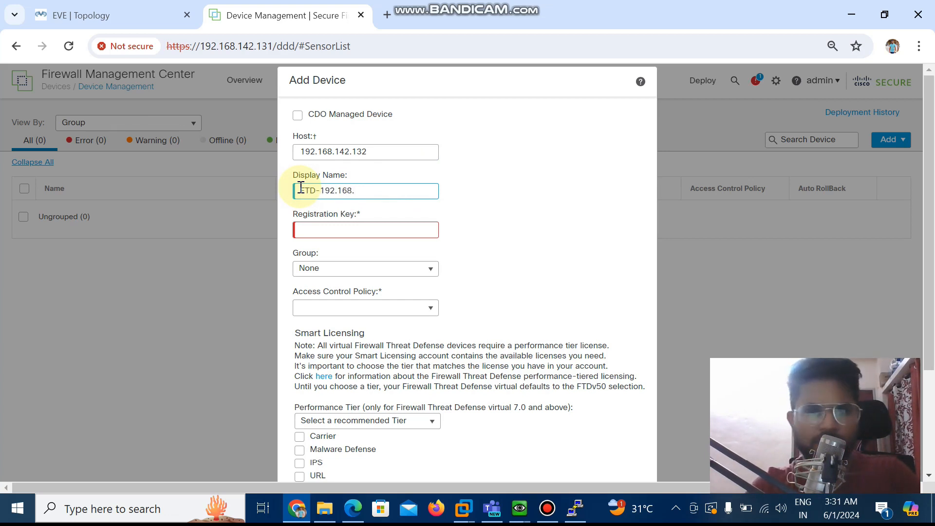
pyautogui.write('142.132')
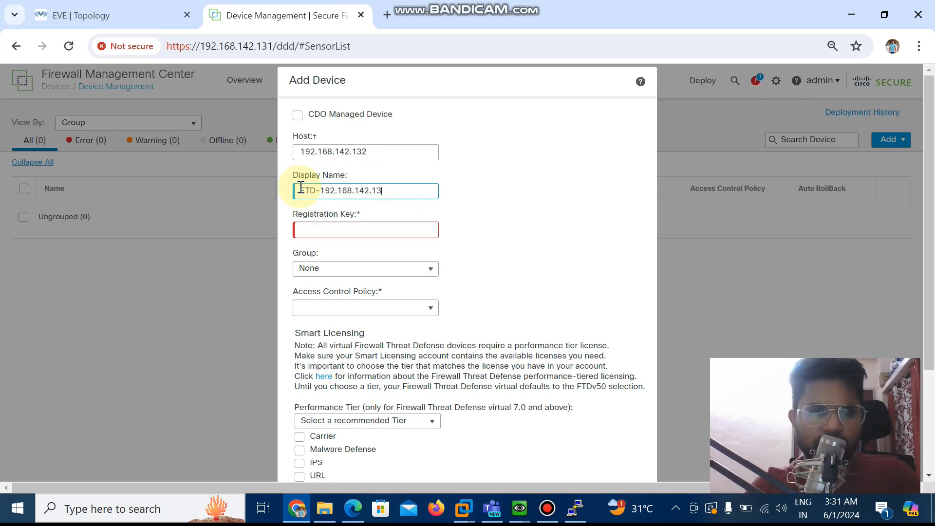
# Enter the device's registration key and keep its group set to None
pyautogui.click(355, 237)
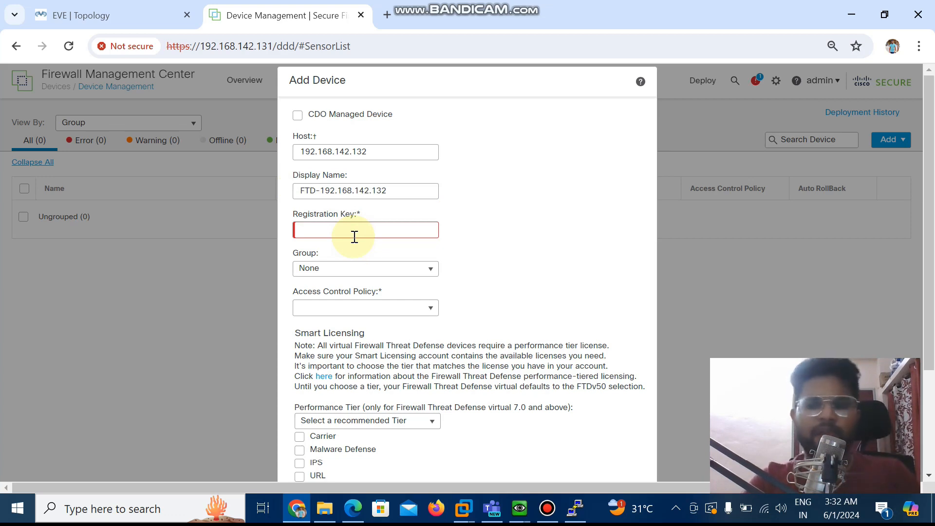
pyautogui.write('cisco')
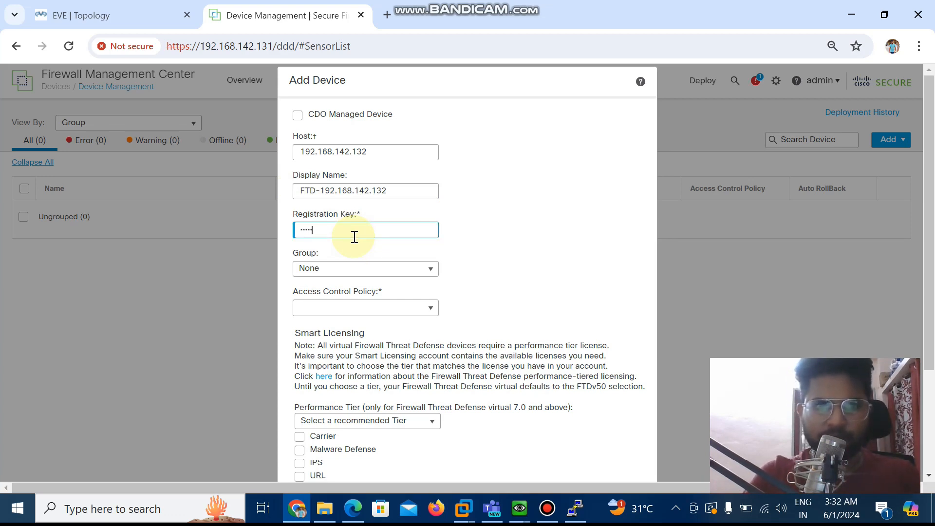
pyautogui.click(425, 272)
pyautogui.click(425, 274)
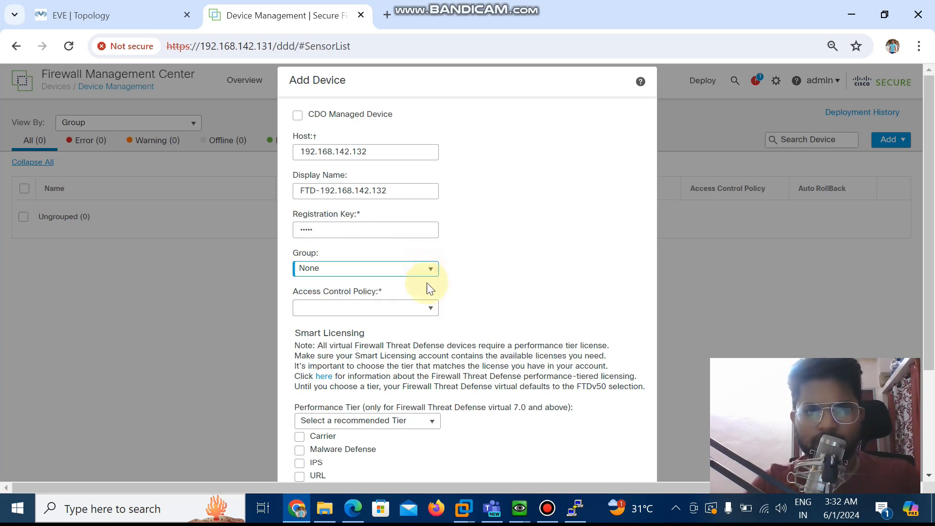
# Create and save a new access control policy named FTD-192.168.142.132 for the device, keeping Block all traffic as the default action
pyautogui.click(423, 311)
pyautogui.click(346, 322)
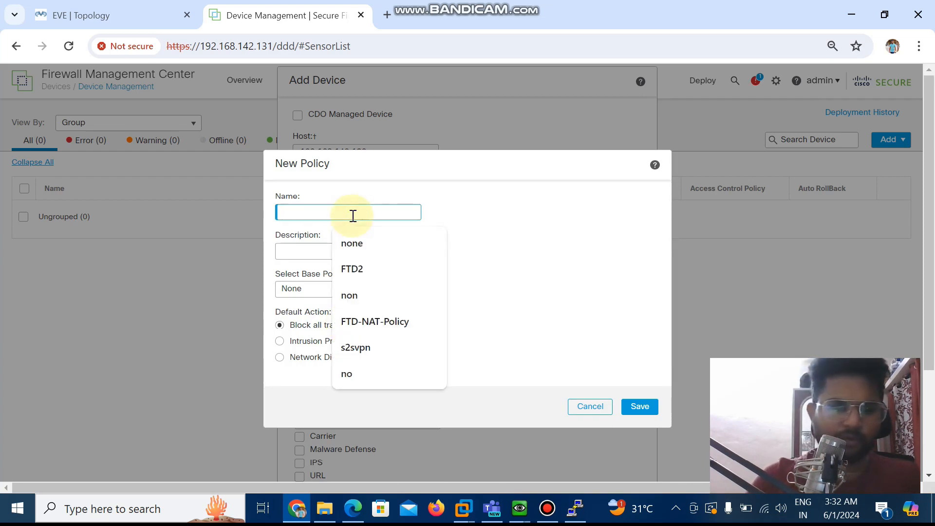
pyautogui.write('FTD-10')
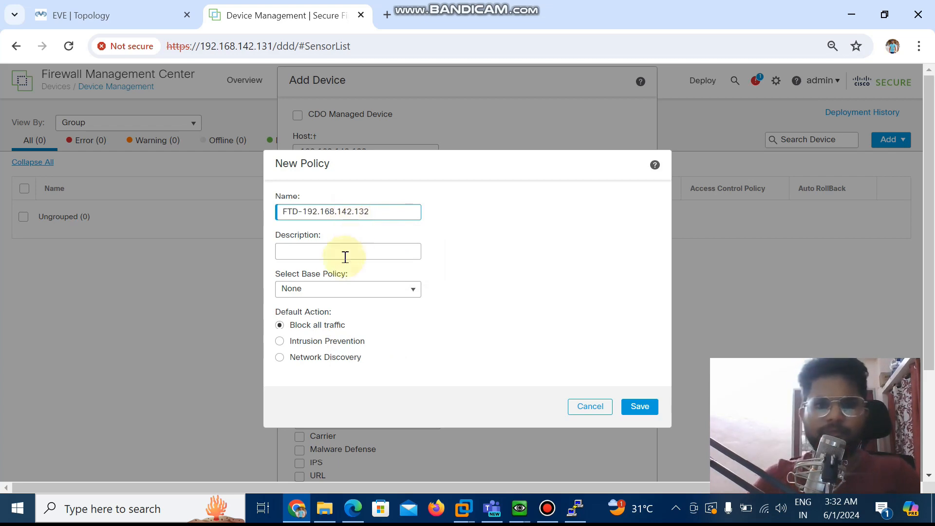
pyautogui.click(650, 412)
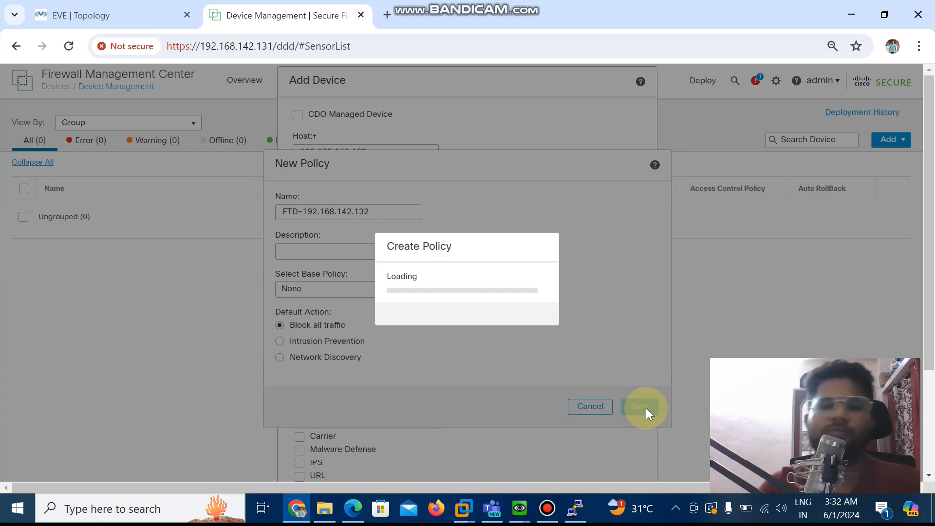
pyautogui.scroll(-2, 495, 287)
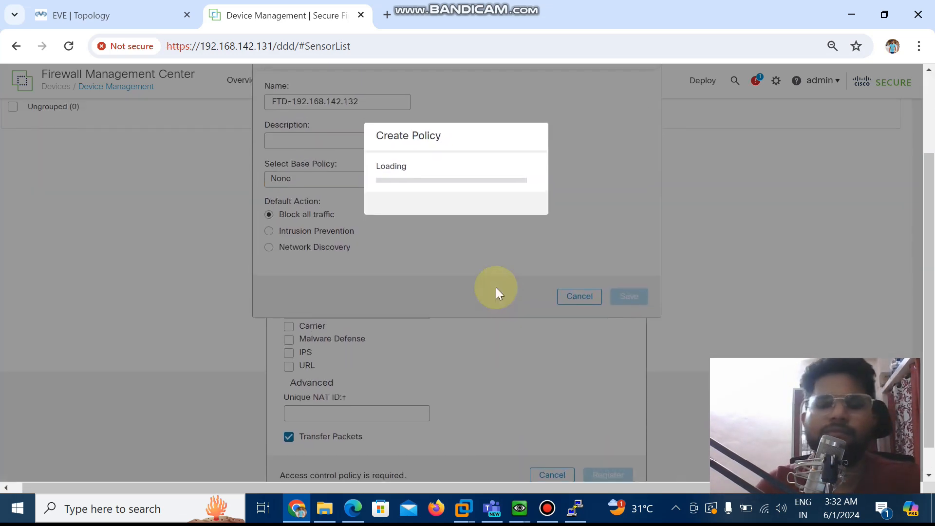
pyautogui.scroll(1, 496, 289)
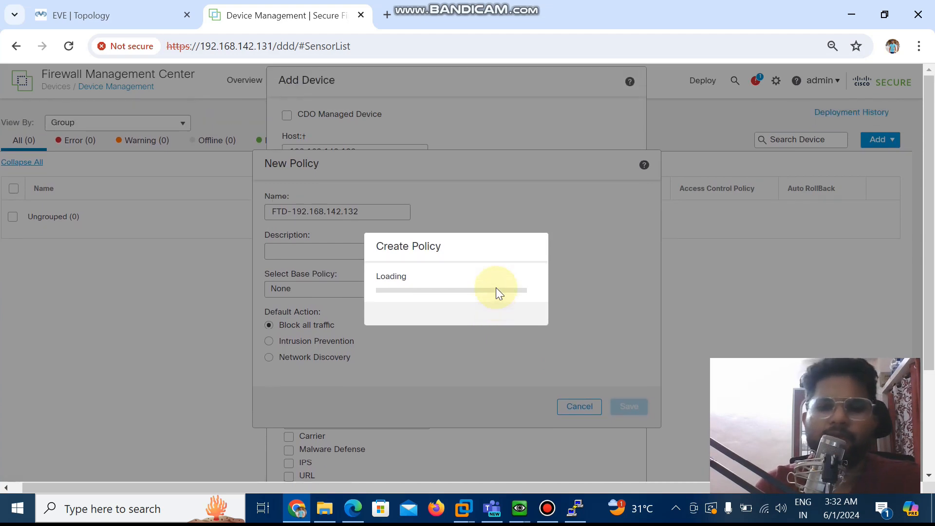
# Enable the Carrier, Malware Defense, IPS and URL licenses for the device and register it
pyautogui.scroll(-3, 442, 348)
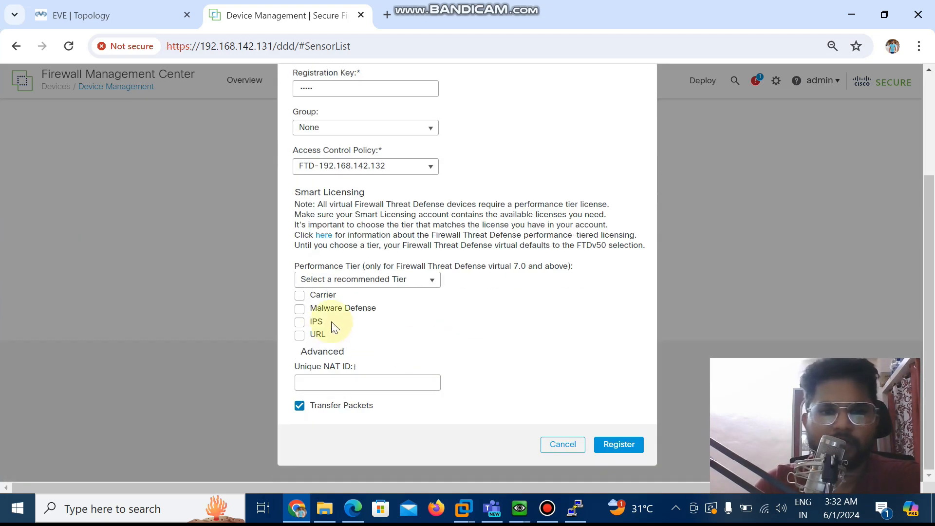
pyautogui.click(300, 295)
pyautogui.click(299, 309)
pyautogui.click(299, 322)
pyautogui.click(299, 336)
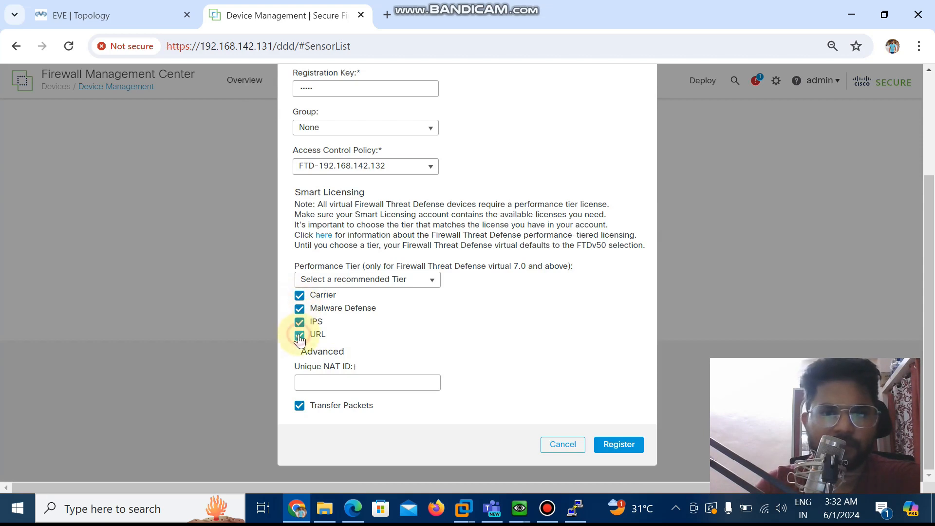
pyautogui.click(614, 446)
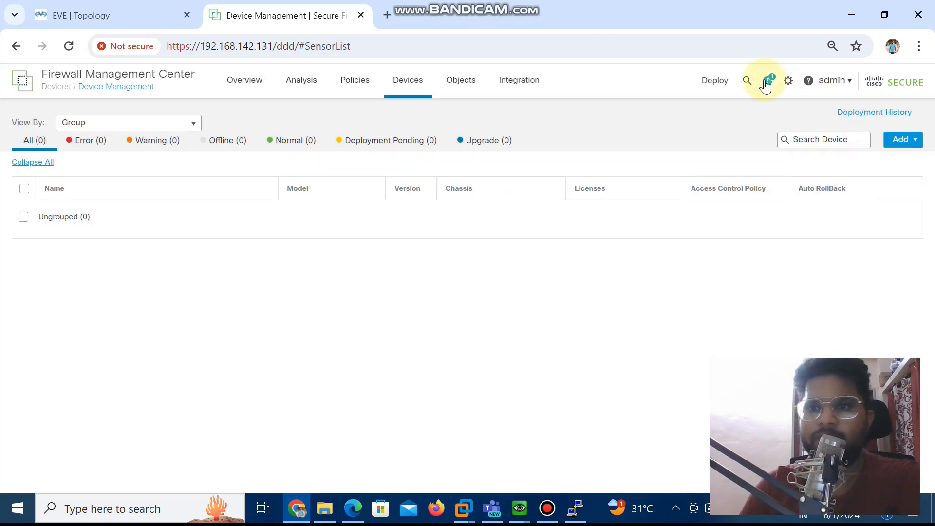
# Check the device registration tasks in the notifications and return to the Device Management list
pyautogui.click(765, 83)
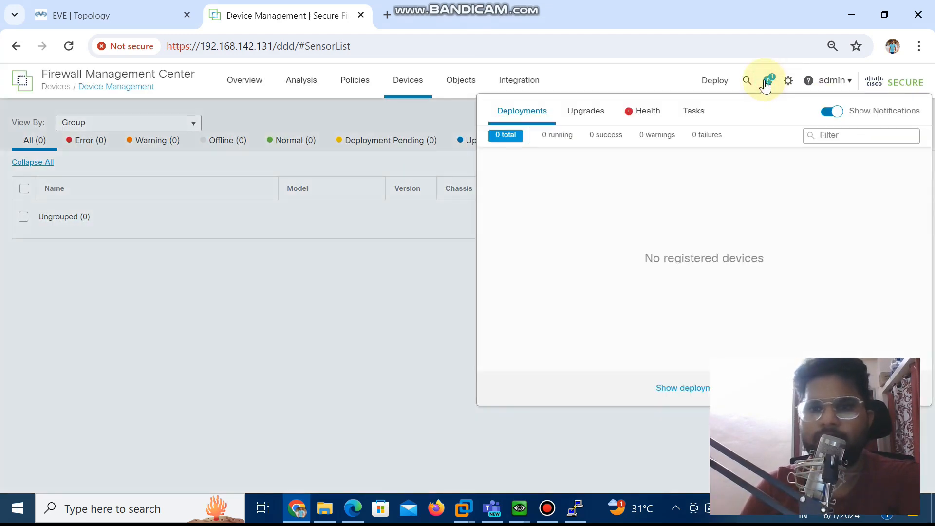
pyautogui.click(692, 111)
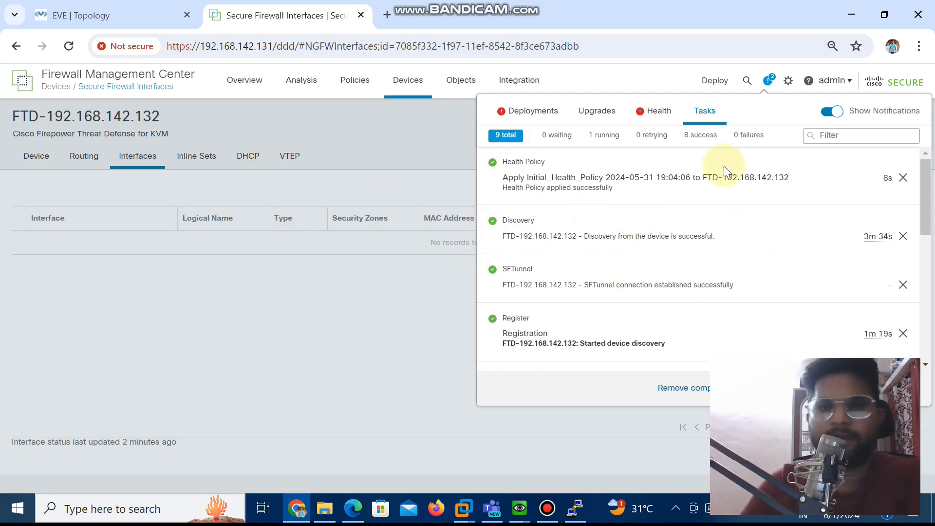
pyautogui.click(407, 87)
pyautogui.click(428, 115)
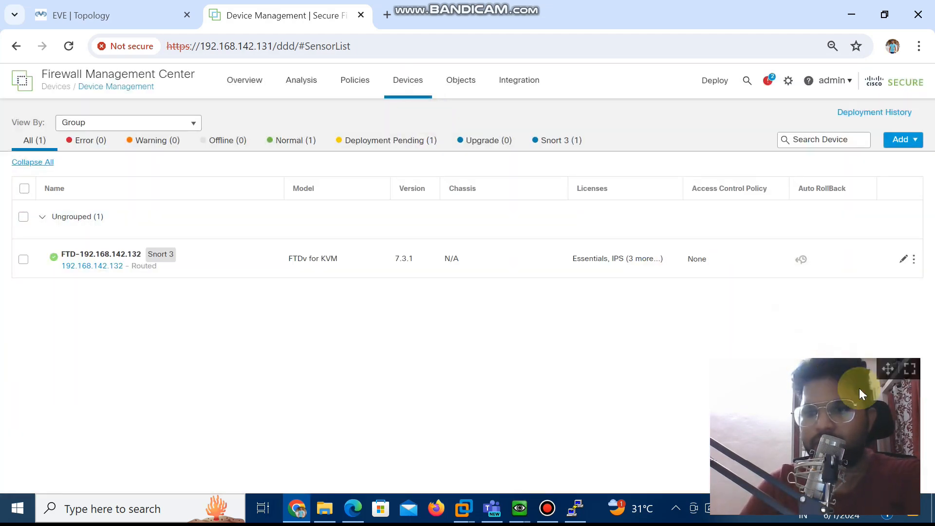
# Open the interface list of device FTD-192.168.142.132 and dismiss the security package notification
pyautogui.moveTo(882, 370); pyautogui.dragTo(900, 385)
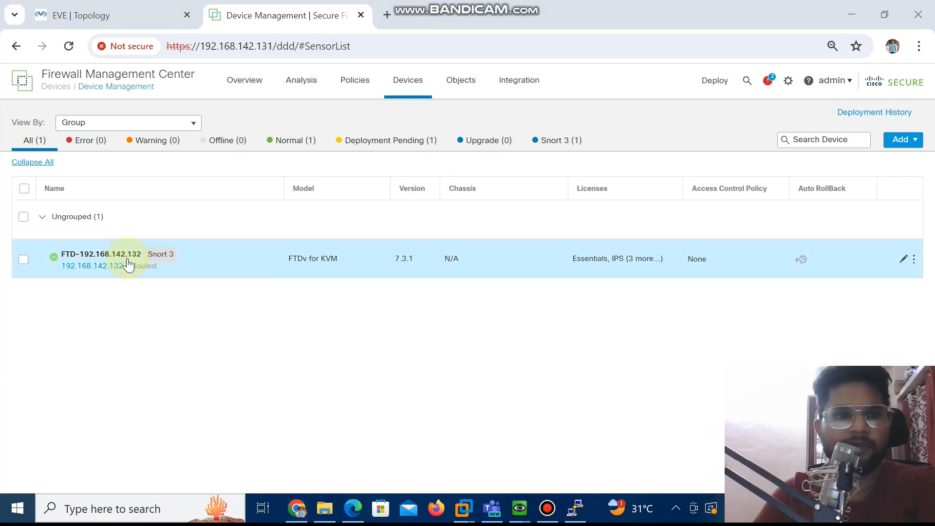
pyautogui.click(109, 264)
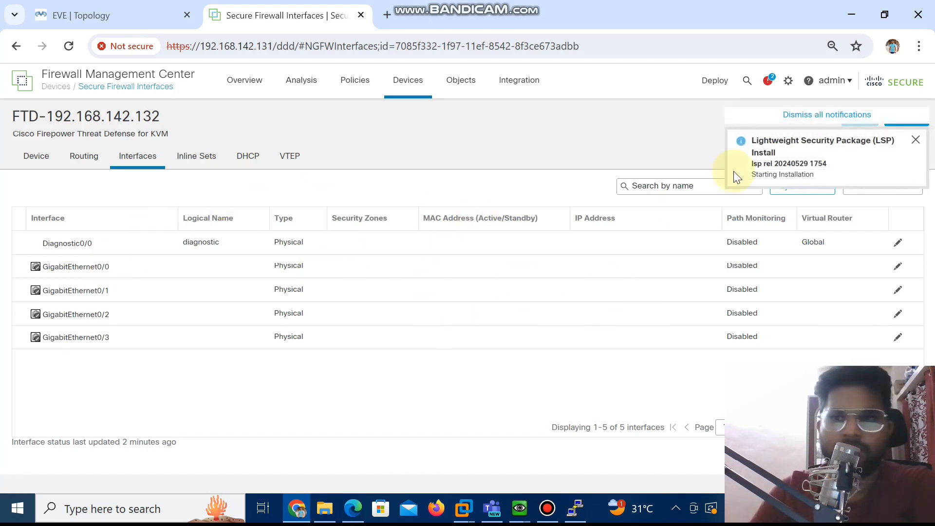
pyautogui.click(915, 140)
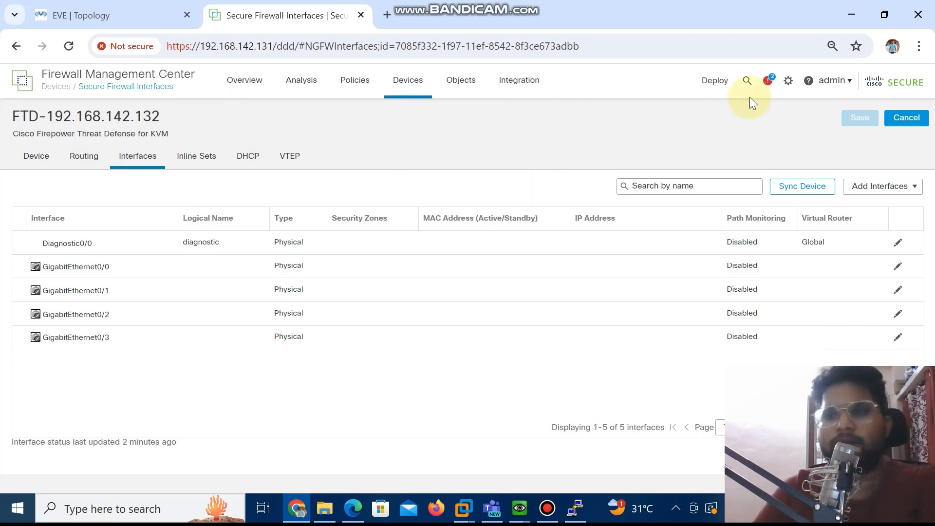
# Switch the management center's user interface theme to Classic
pyautogui.click(788, 81)
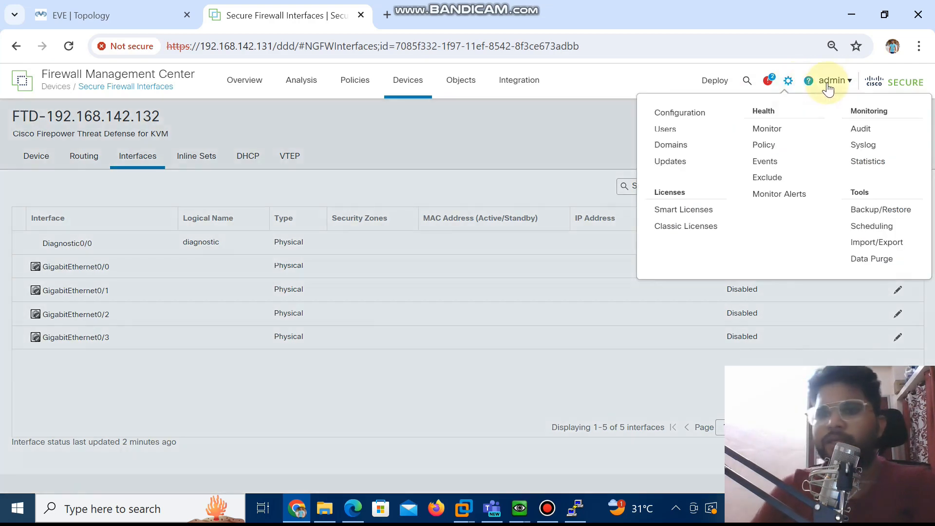
pyautogui.click(844, 86)
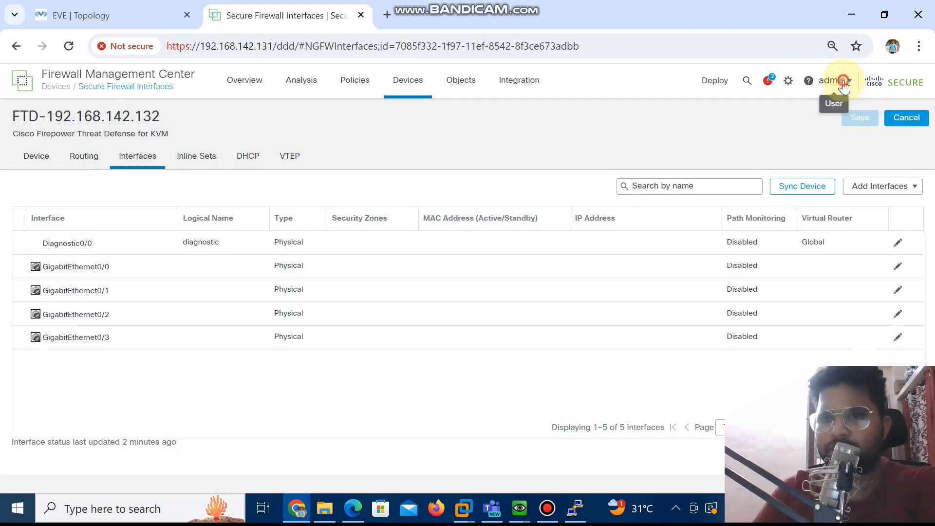
pyautogui.click(844, 86)
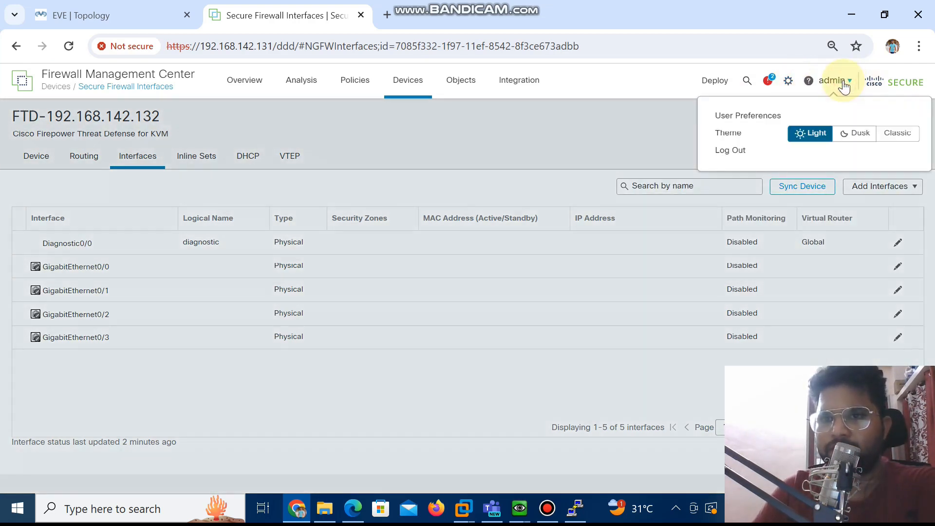
pyautogui.click(889, 138)
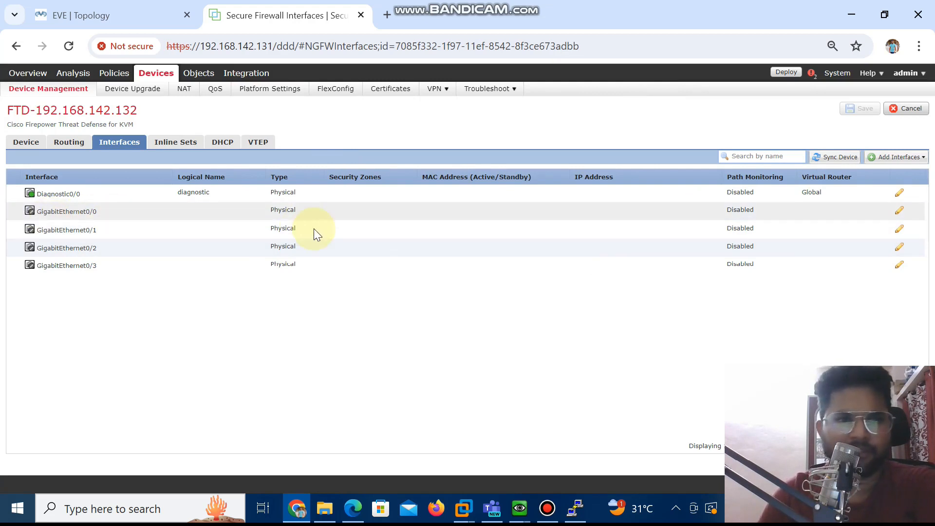
# Edit interface GigabitEthernet0/0 and name it LAN, keeping its mode at None
pyautogui.click(901, 209)
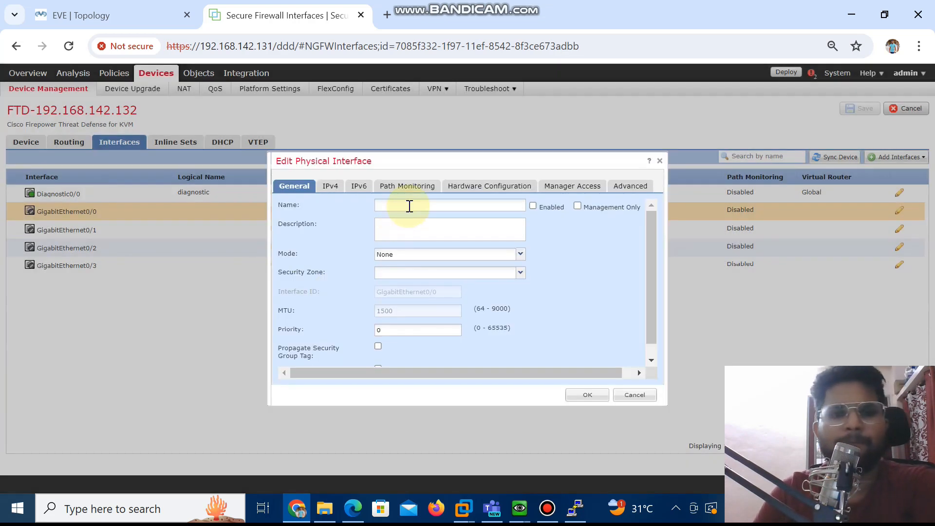
pyautogui.click(409, 205)
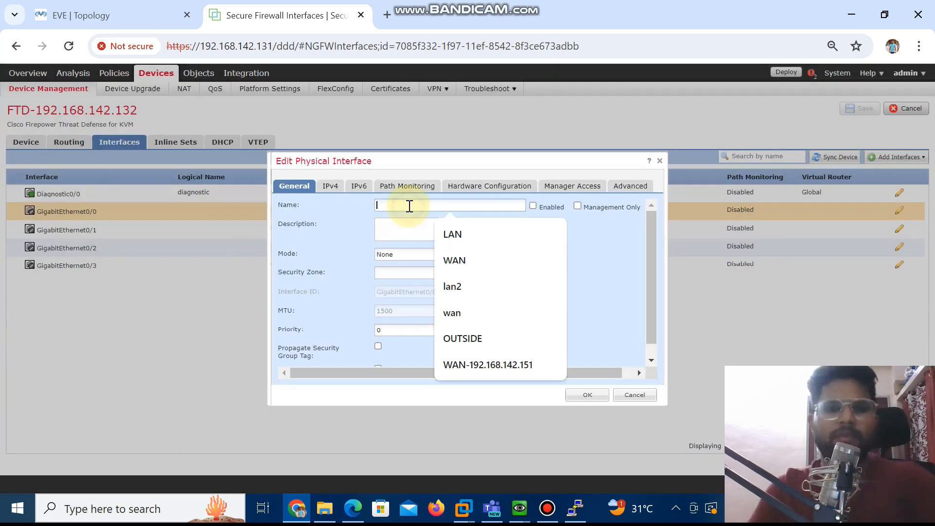
pyautogui.write('LAN')
pyautogui.click(397, 229)
pyautogui.click(519, 251)
pyautogui.click(519, 252)
pyautogui.click(519, 252)
pyautogui.click(519, 251)
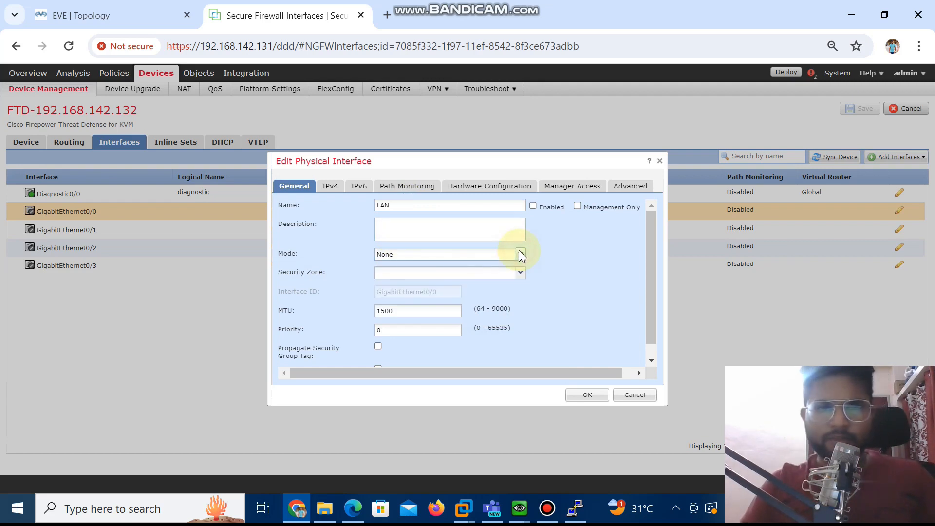
# Create a new security zone named LAN-192.168.1.0 and assign it to the interface
pyautogui.click(503, 278)
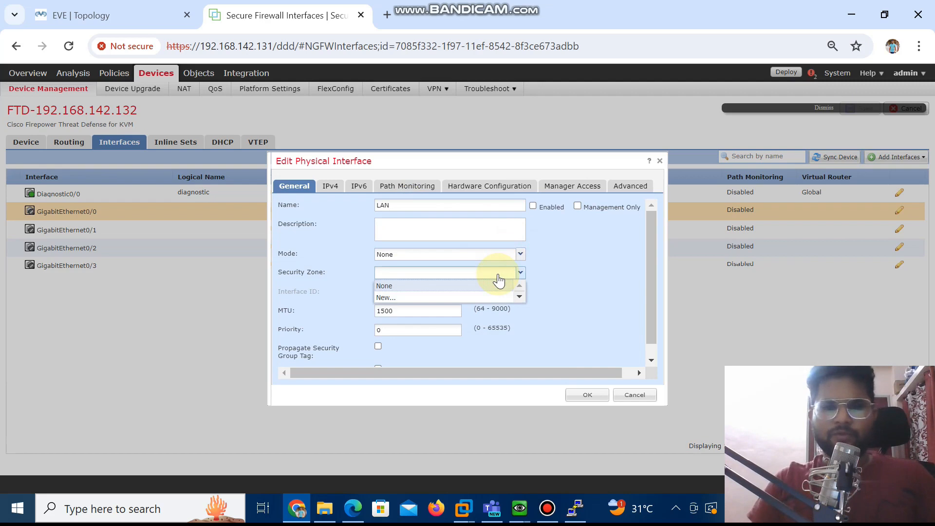
pyautogui.click(498, 273)
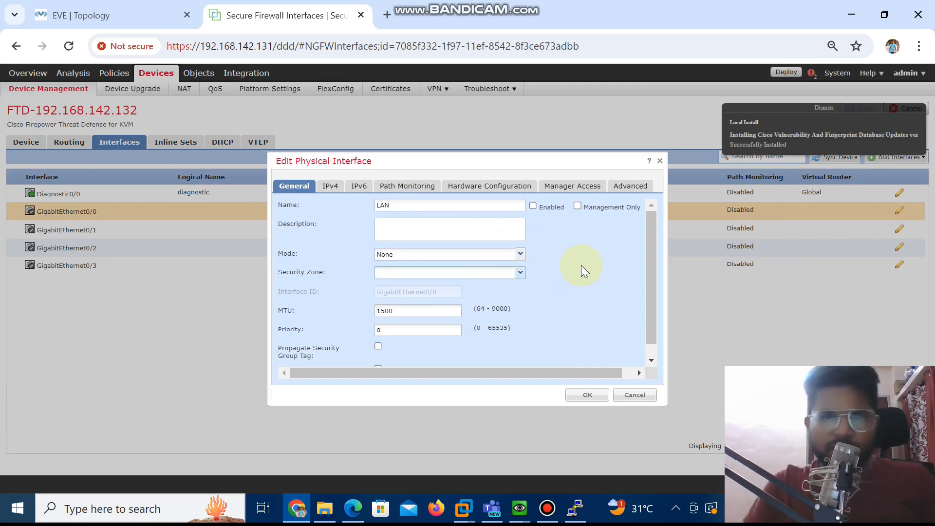
pyautogui.click(438, 274)
pyautogui.click(408, 298)
pyautogui.write('LAN-192.168.1.0')
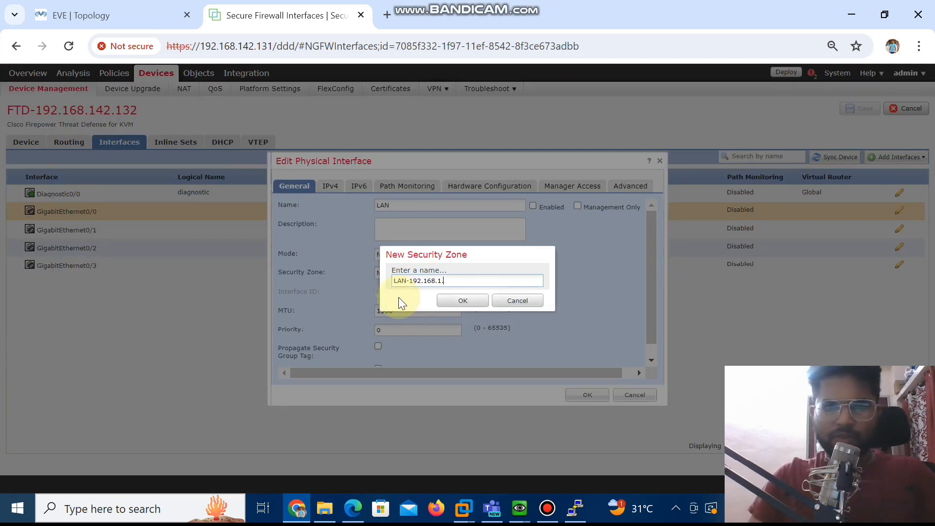
pyautogui.click(463, 302)
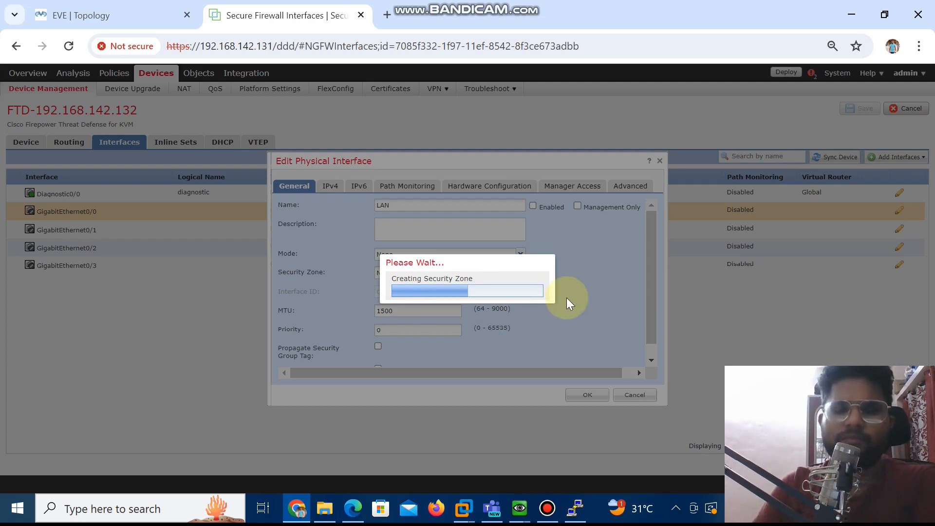
pyautogui.scroll(1, 547, 218)
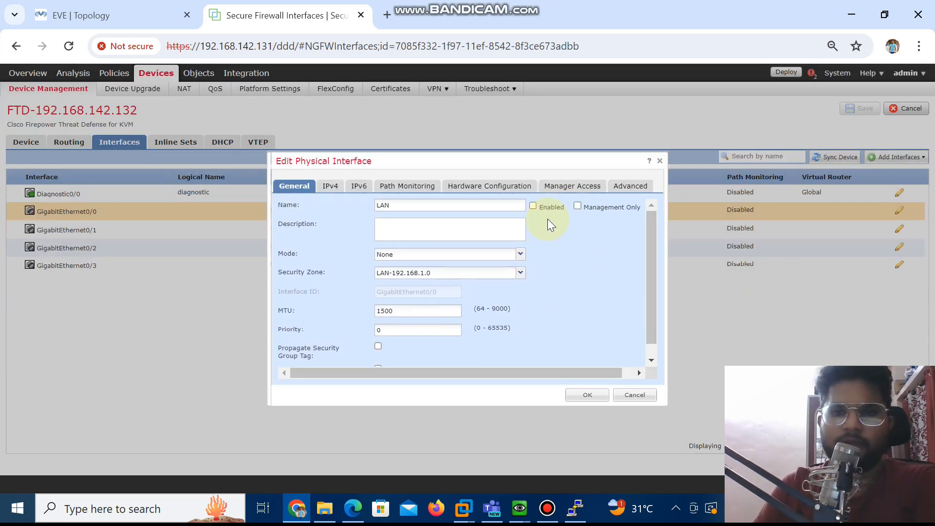
# Give the interface the static IPv4 address 192.168.1.1/24
pyautogui.click(329, 186)
pyautogui.click(414, 217)
pyautogui.write('192')
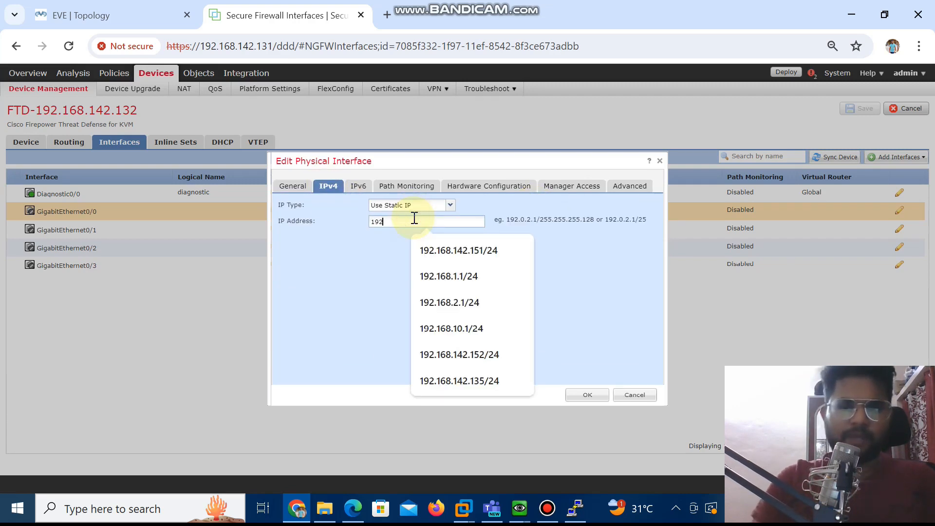
pyautogui.write('.168.1.1/24')
# Enable path monitoring on the LAN interface, review its remaining settings and save the interface changes on the device
pyautogui.click(358, 186)
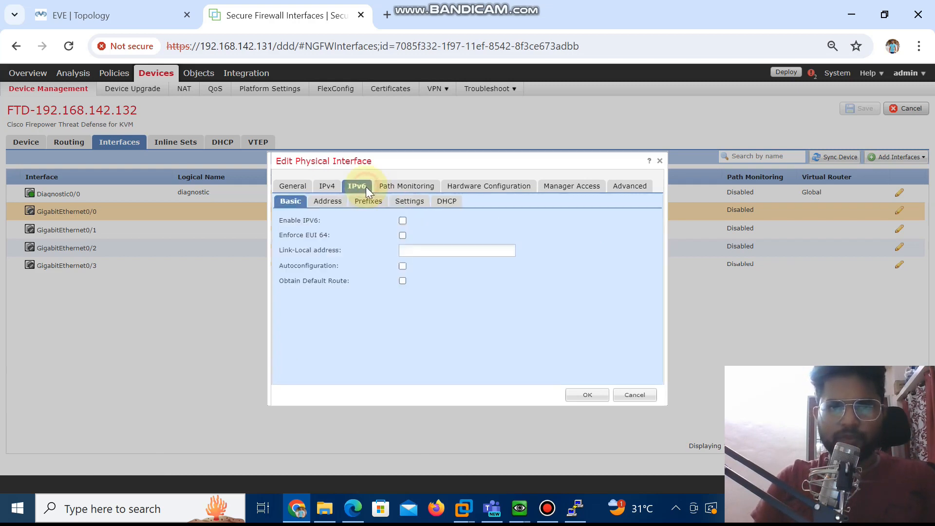
pyautogui.click(390, 191)
pyautogui.click(281, 211)
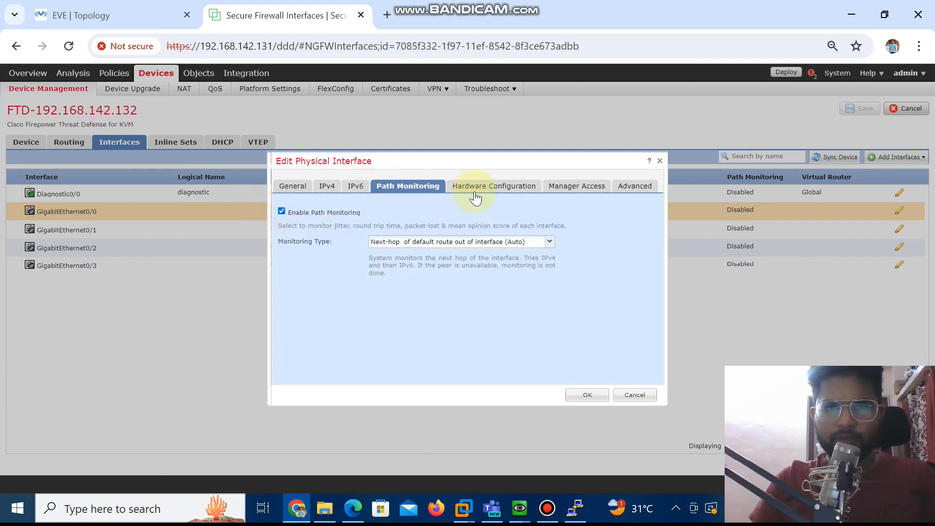
pyautogui.click(483, 192)
pyautogui.click(583, 187)
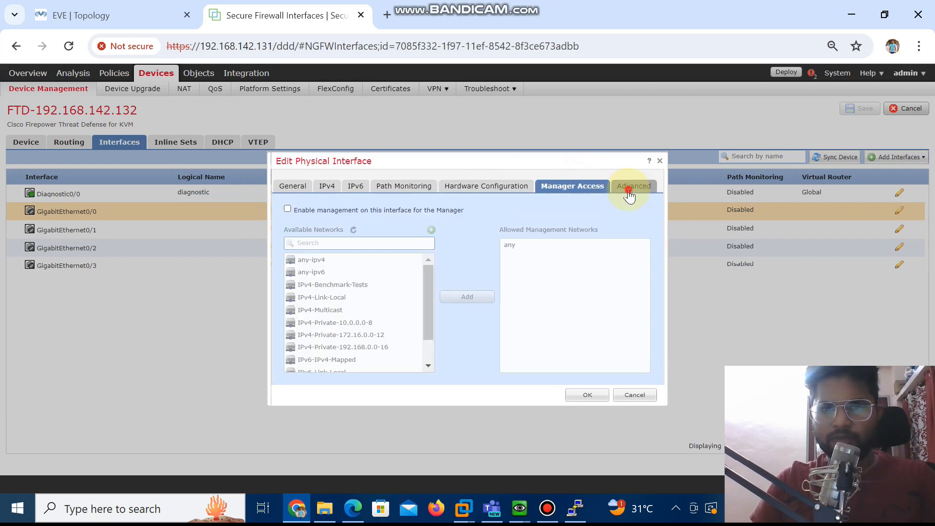
pyautogui.click(629, 189)
pyautogui.click(584, 397)
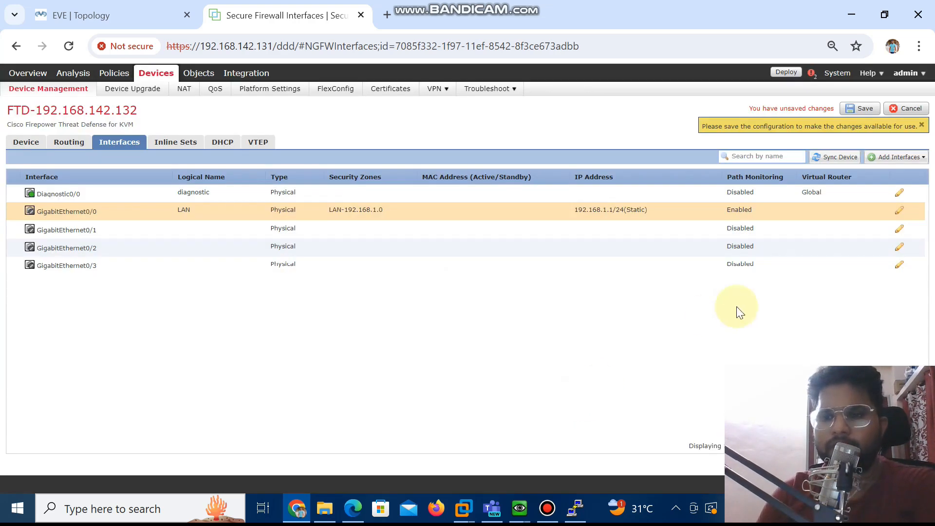
pyautogui.click(861, 109)
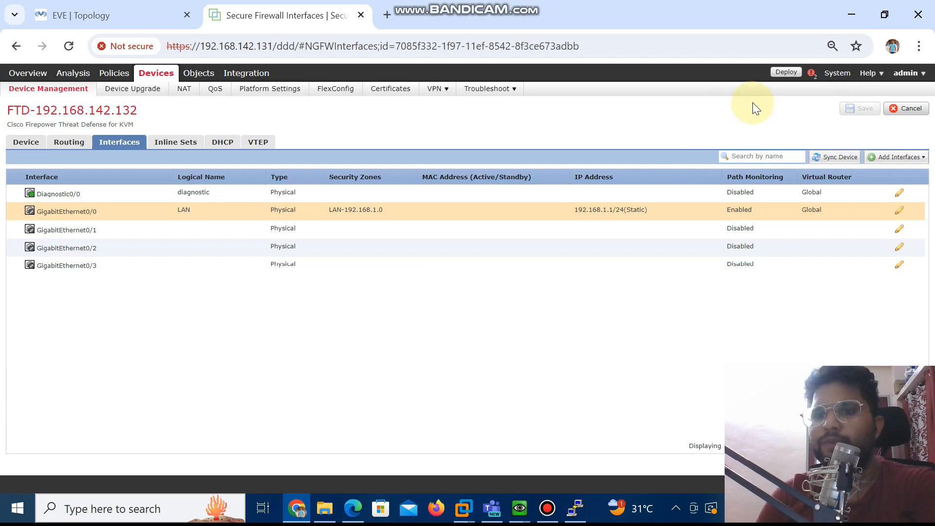
# Select FTD-192.168.142.132 among the pending deployments and start deploying the changes to it
pyautogui.click(784, 74)
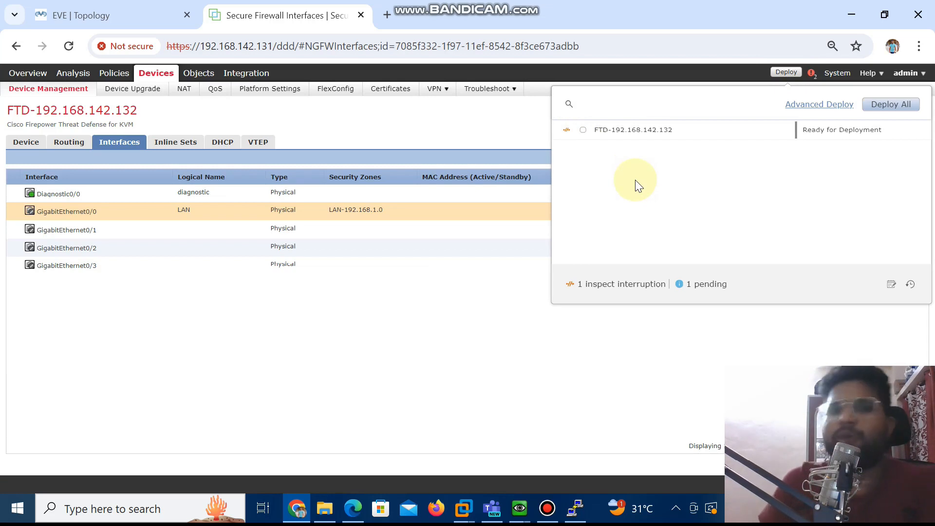
pyautogui.click(583, 131)
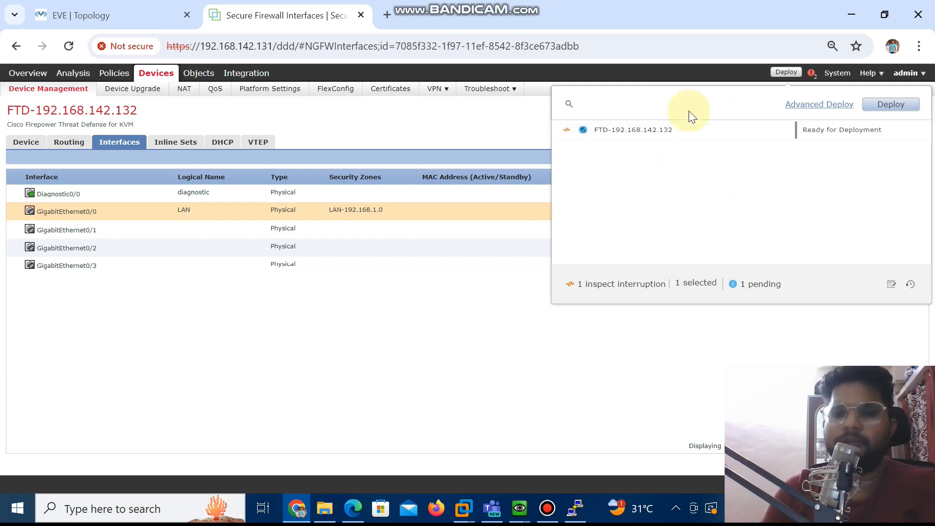
pyautogui.click(889, 106)
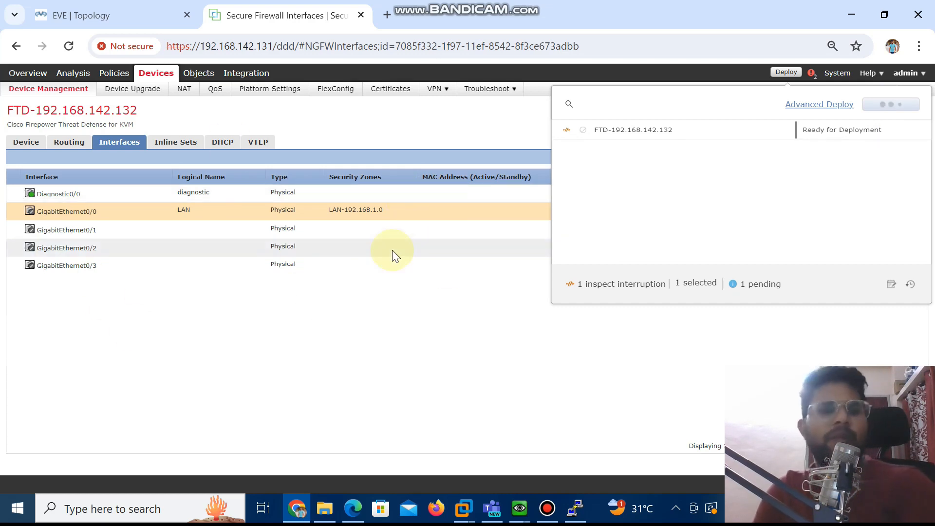
# Launch PuTTY, open an SSH session to 192.168.142.132, accept the changed host key and maximize the terminal
pyautogui.click(128, 508)
pyautogui.write('YU')
pyautogui.press('BackSpace')
pyautogui.press('BackSpace')
pyautogui.write('PUTTY')
pyautogui.press('Return')
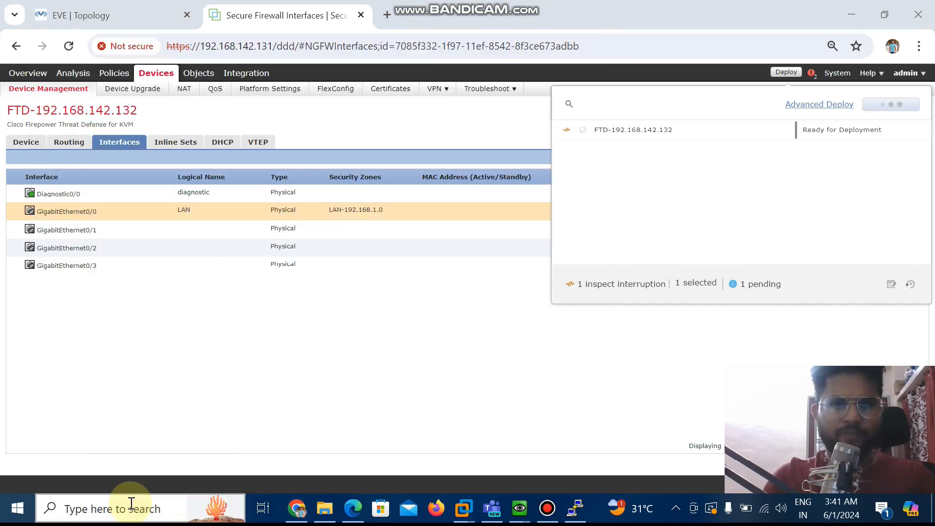
pyautogui.write('192.1')
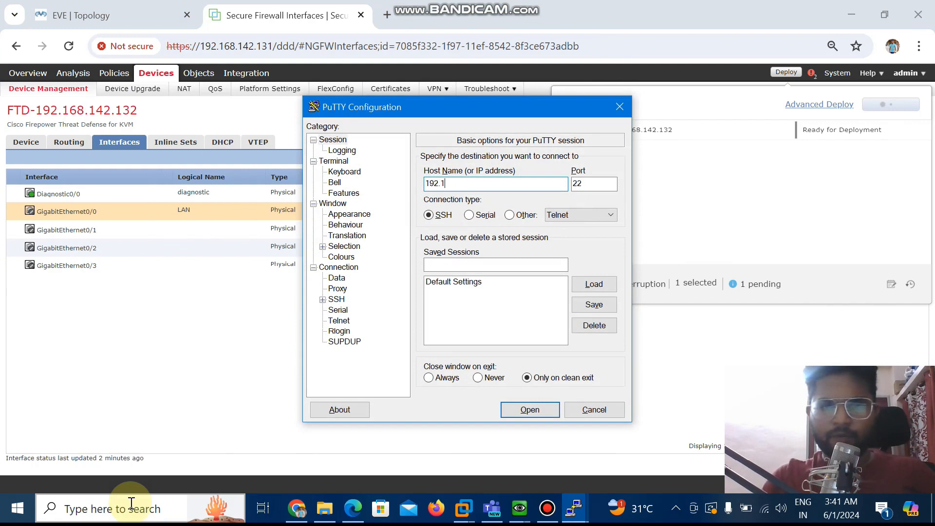
pyautogui.write('68.142.132')
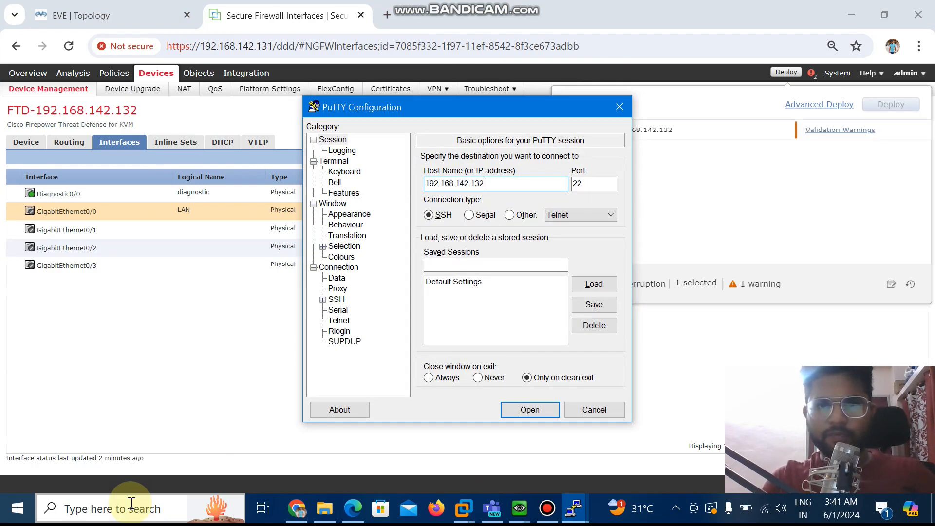
pyautogui.press('Return')
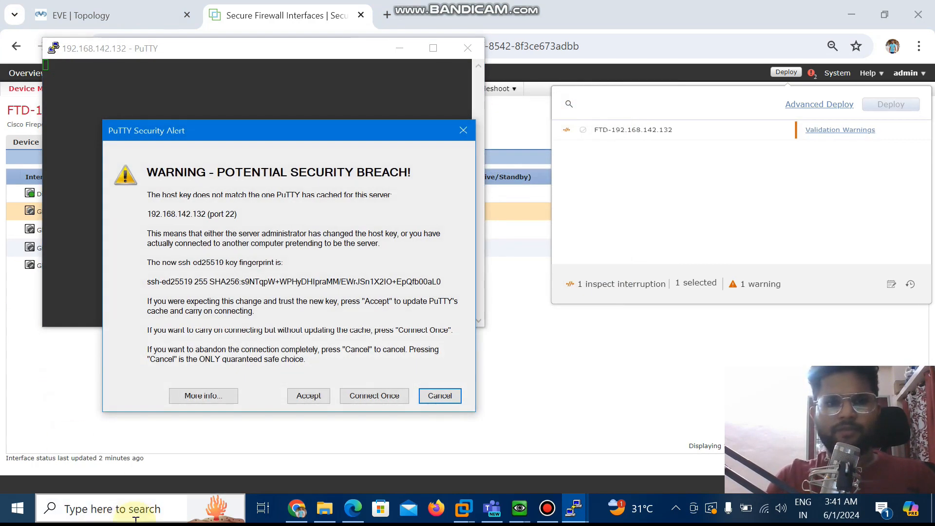
pyautogui.click(308, 398)
pyautogui.doubleClick(227, 49)
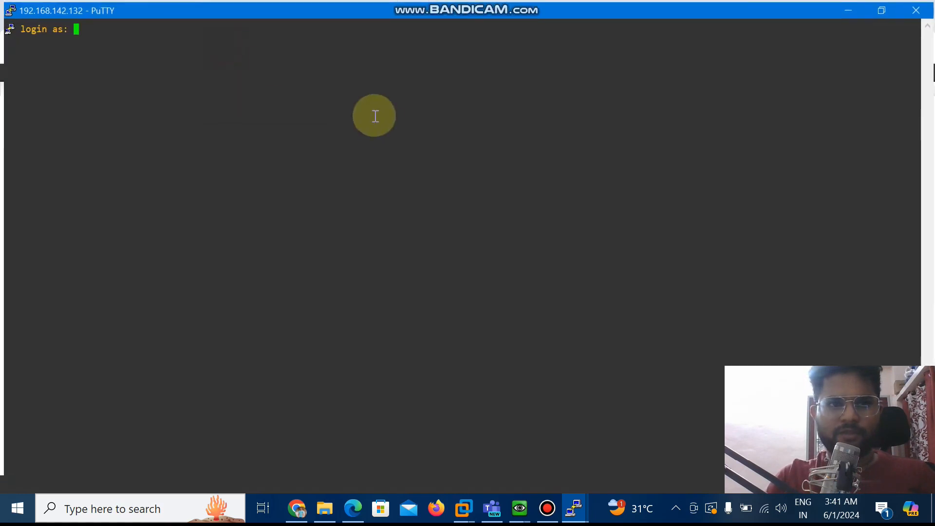
# Log in to the FTD command line as admin with the account password
pyautogui.write('A')
pyautogui.press('BackSpace')
pyautogui.write('admin')
pyautogui.press('Return')
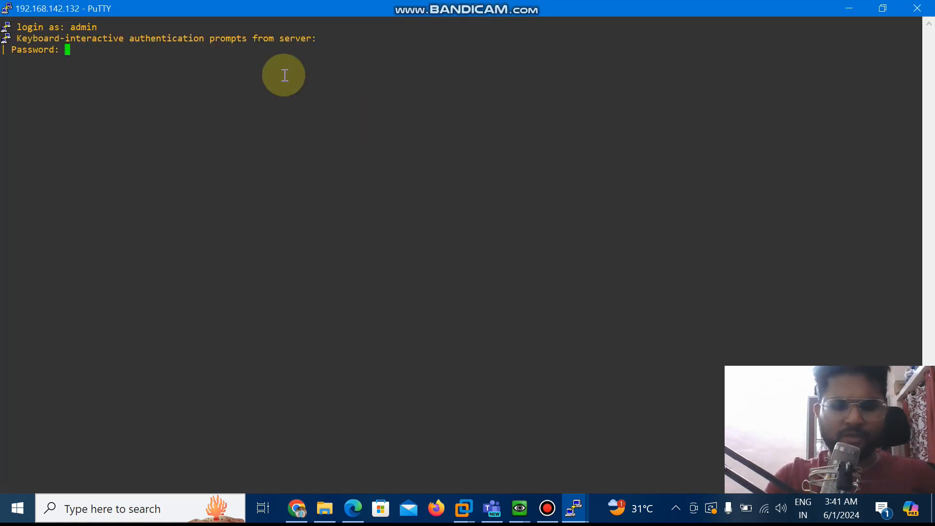
pyautogui.press('Return')
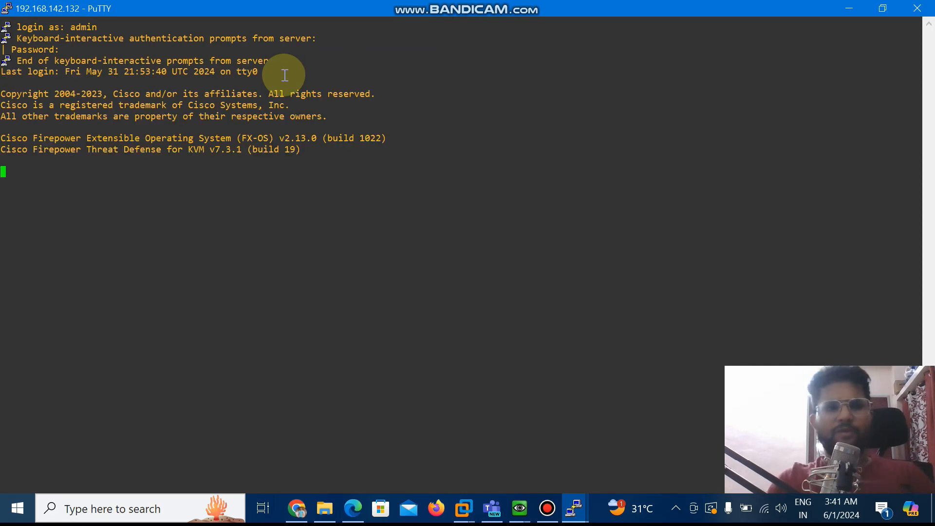
pyautogui.press('Return')
pyautogui.press('Return')
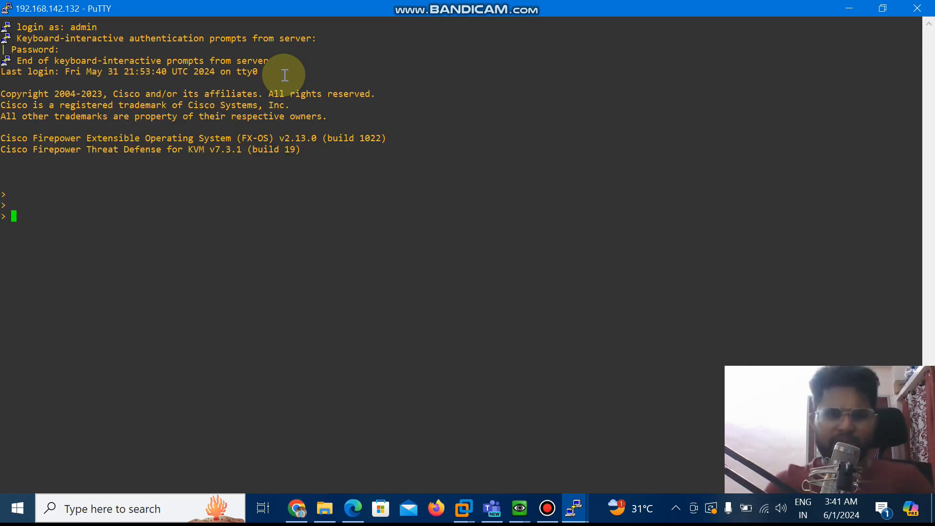
pyautogui.press('Return')
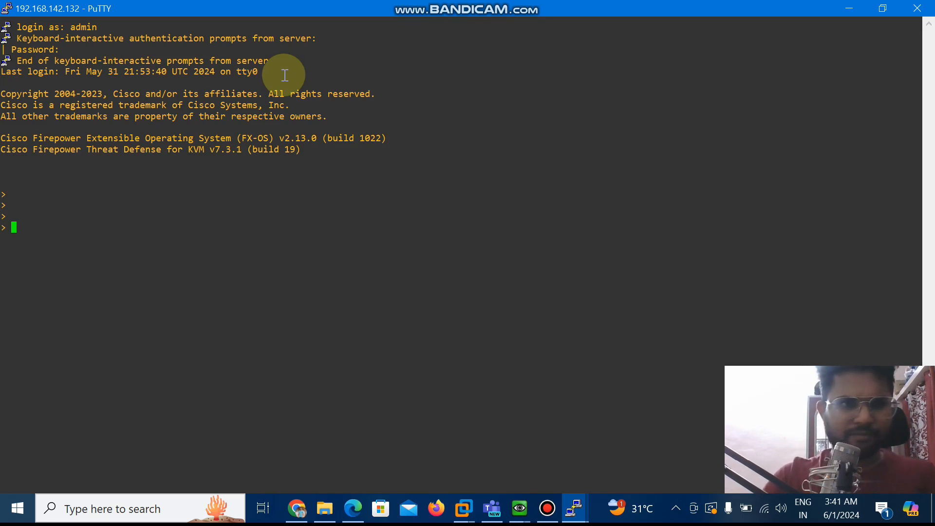
# Run show running-config on the FTD and examine the configuration of its interfaces
pyautogui.write('show running-config')
pyautogui.press('Return')
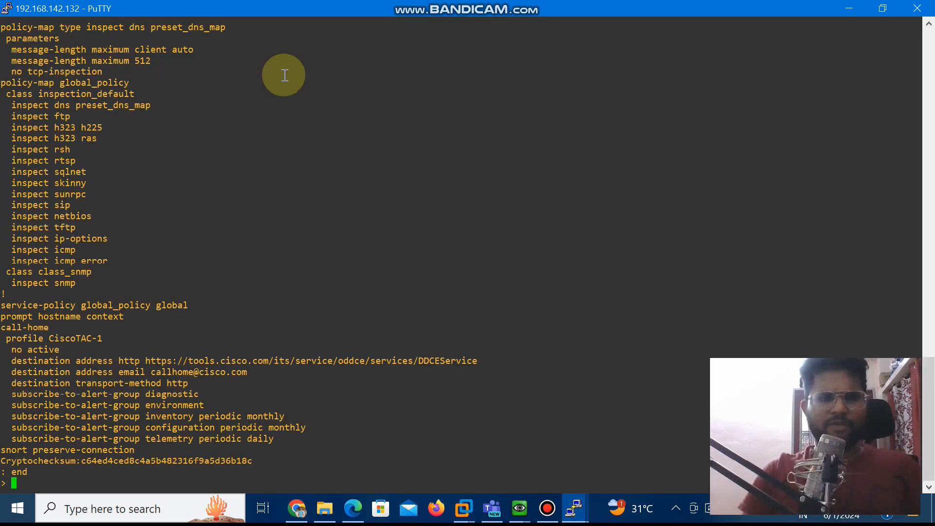
pyautogui.scroll(20, 366, 228)
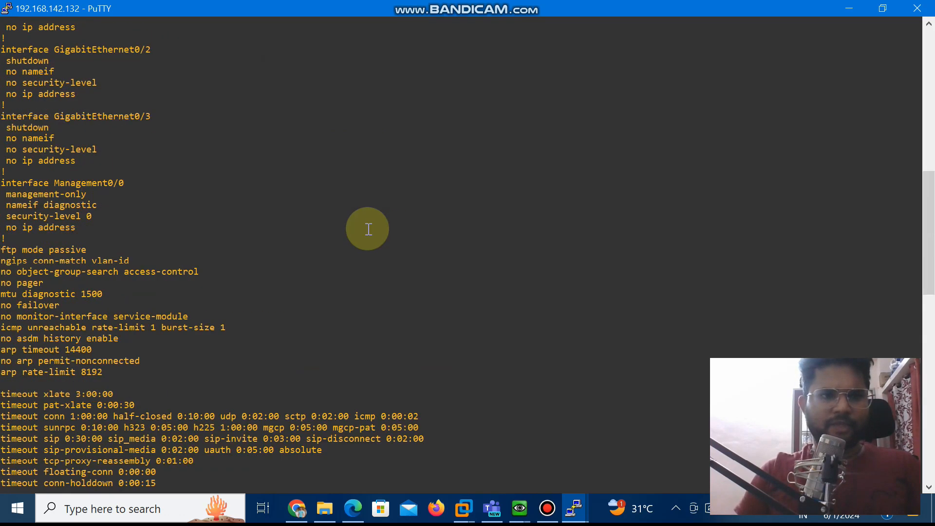
pyautogui.scroll(-7, 206, 266)
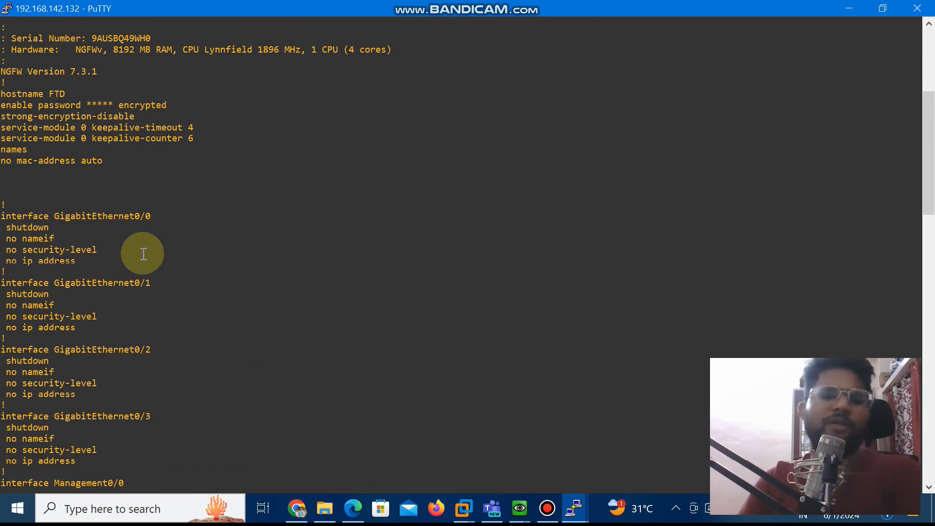
pyautogui.scroll(-20, 227, 303)
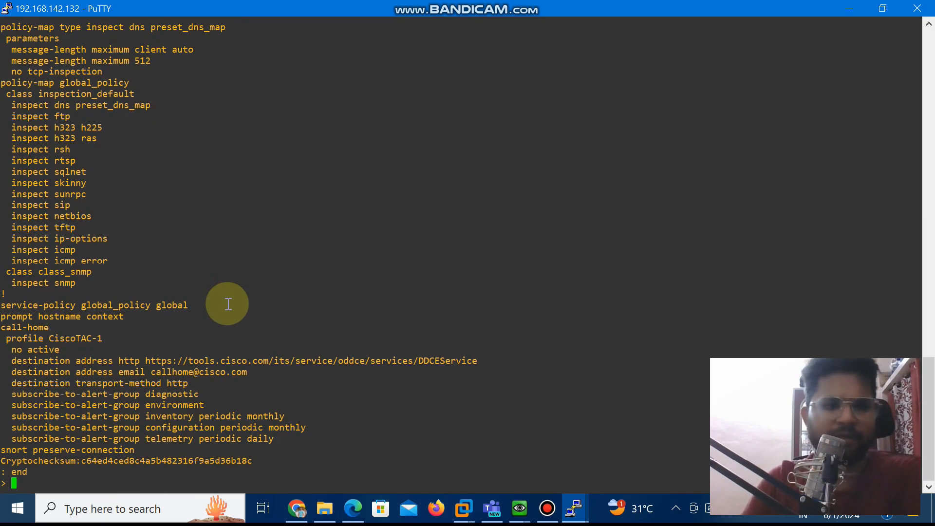
# List the available show commands on the FTD, examine the list, and return to the EVE-NG topology
pyautogui.write('show ?')
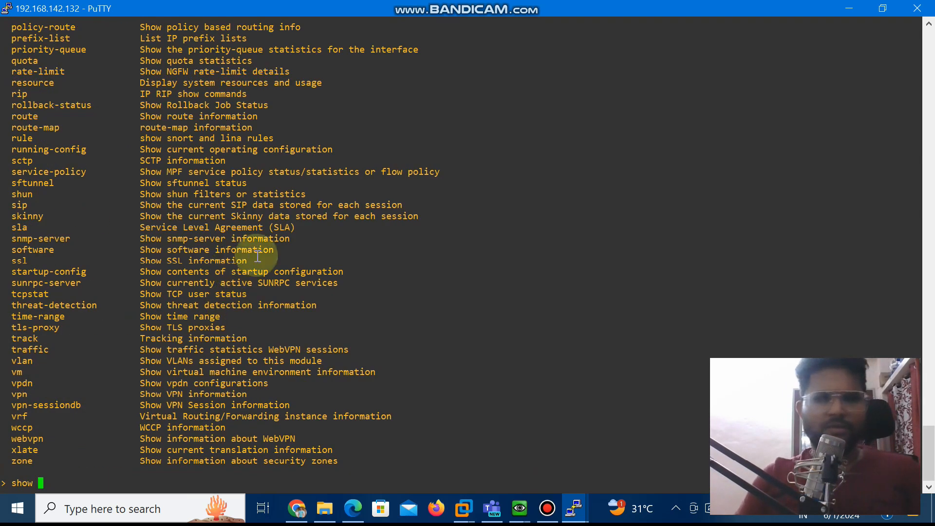
pyautogui.moveTo(930, 437); pyautogui.dragTo(921, 356)
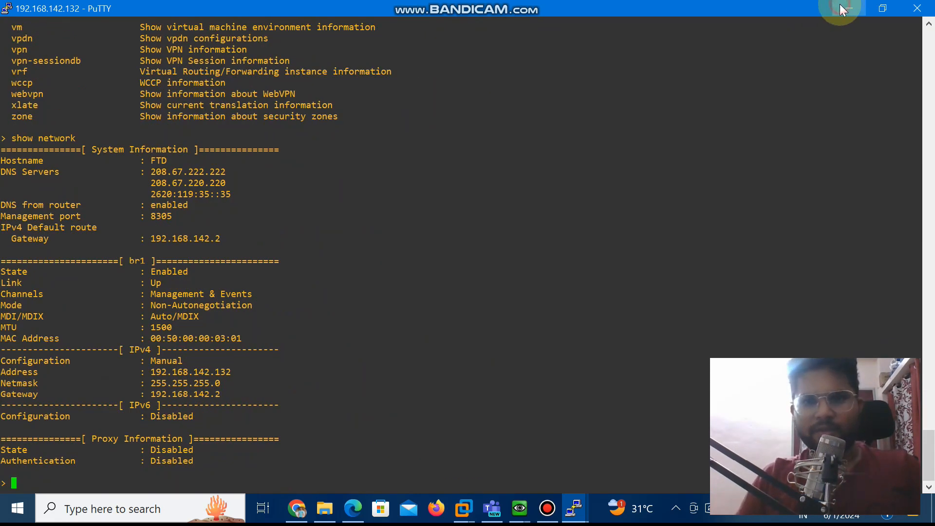
pyautogui.click(840, 6)
pyautogui.click(115, 6)
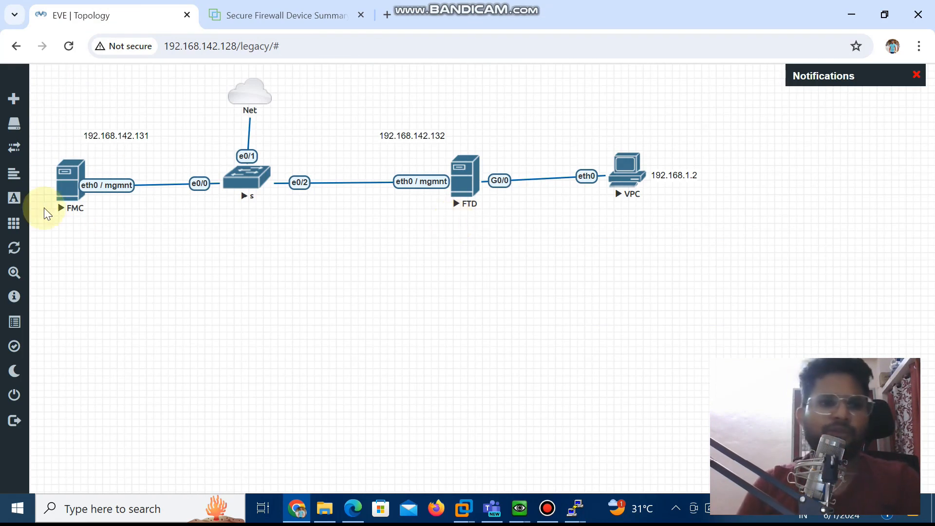
# Switch to the FMC's QEMU console and exit the root and admin shells back to the FMC command prompt
pyautogui.rightClick(67, 202)
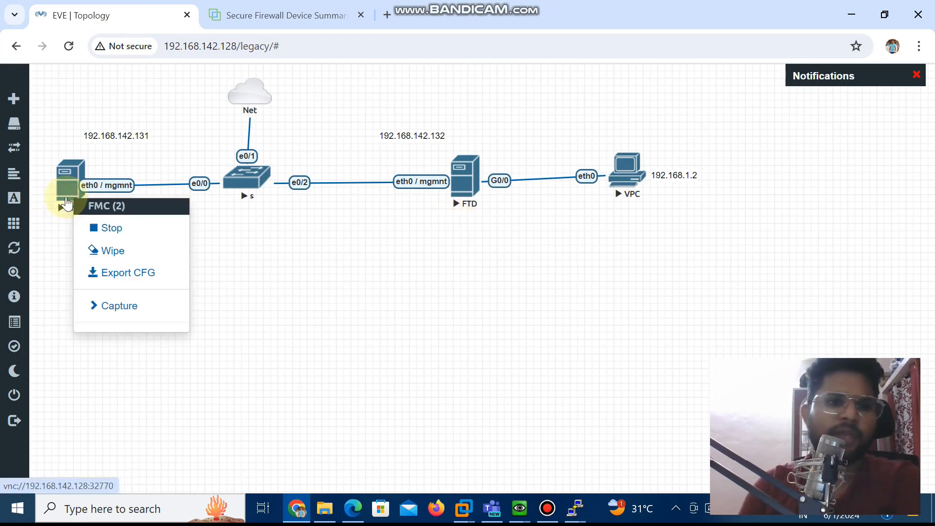
pyautogui.click(348, 246)
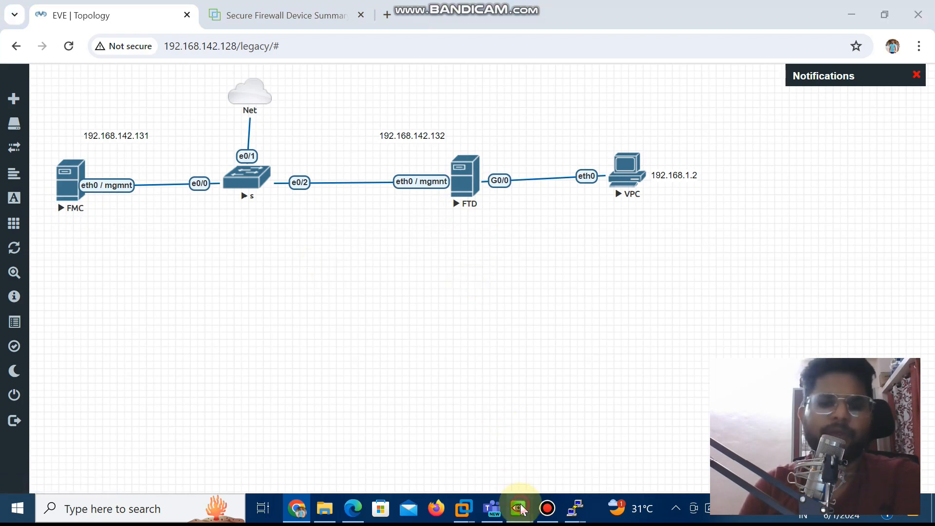
pyautogui.moveTo(519, 509)
pyautogui.click(438, 437)
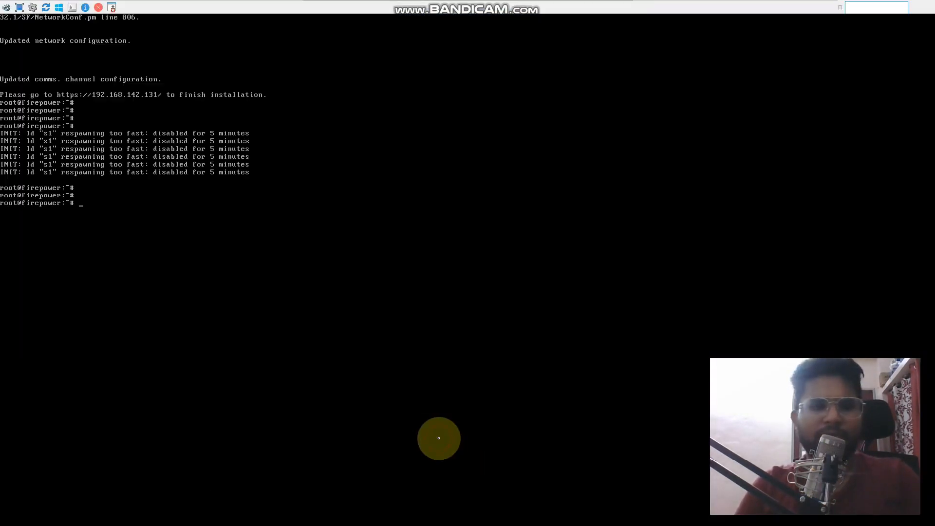
pyautogui.write('exit')
pyautogui.press('Return')
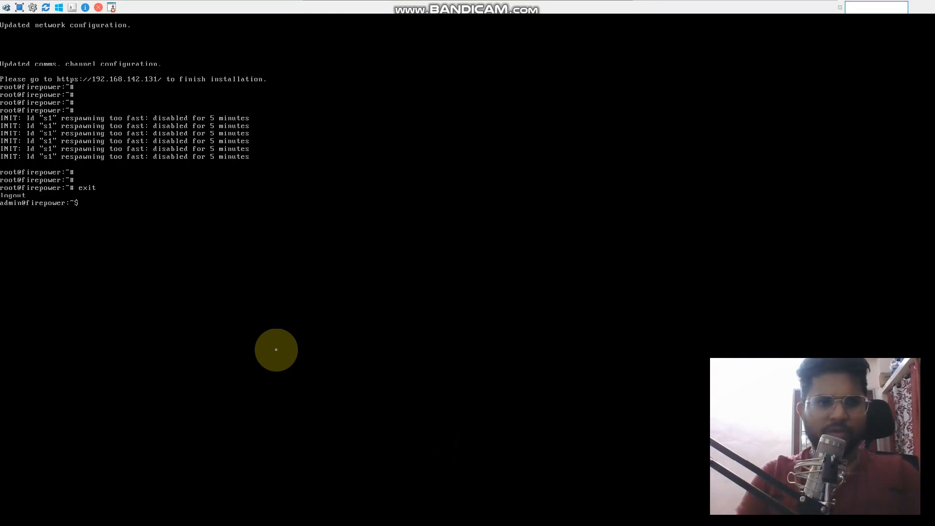
pyautogui.write('exit')
pyautogui.press('Return')
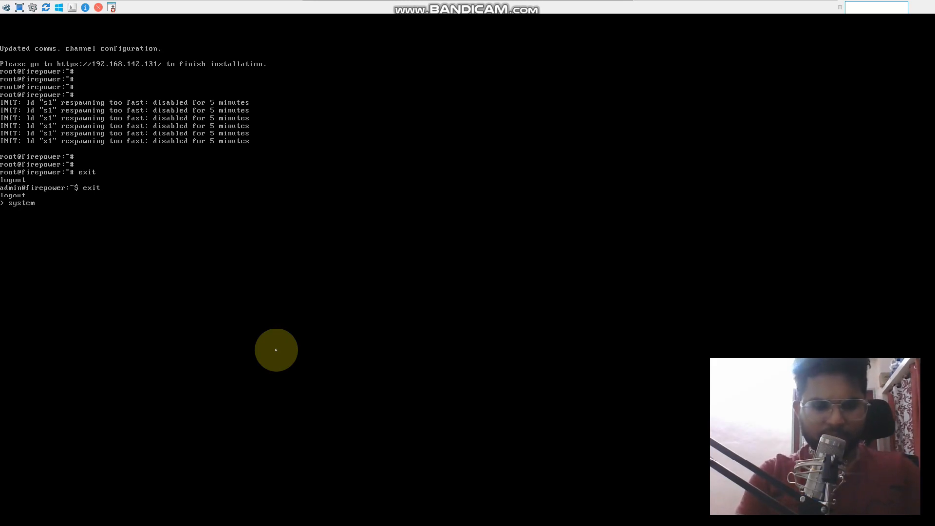
# Shut down the FMC with system shutdown, confirm with yes, and minimize its console
pyautogui.write('system shutdown')
pyautogui.press('Return')
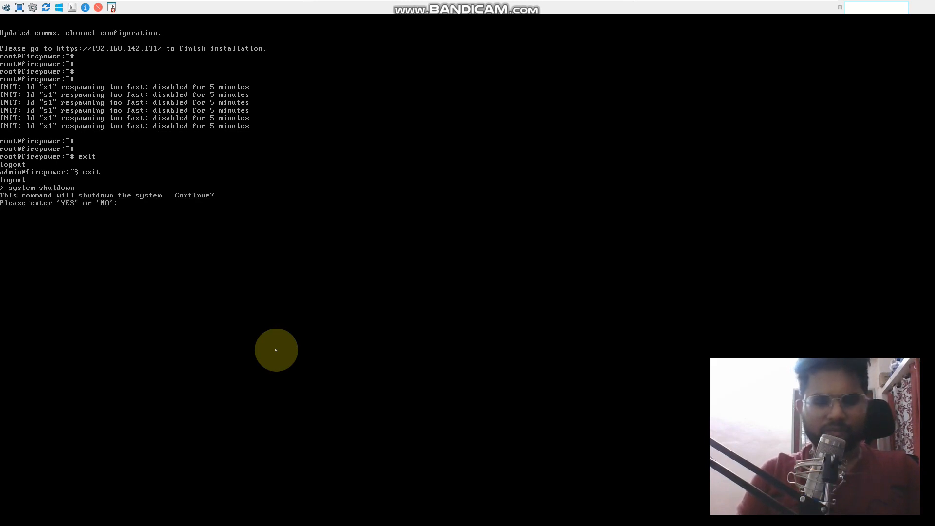
pyautogui.write('yes')
pyautogui.press('Return')
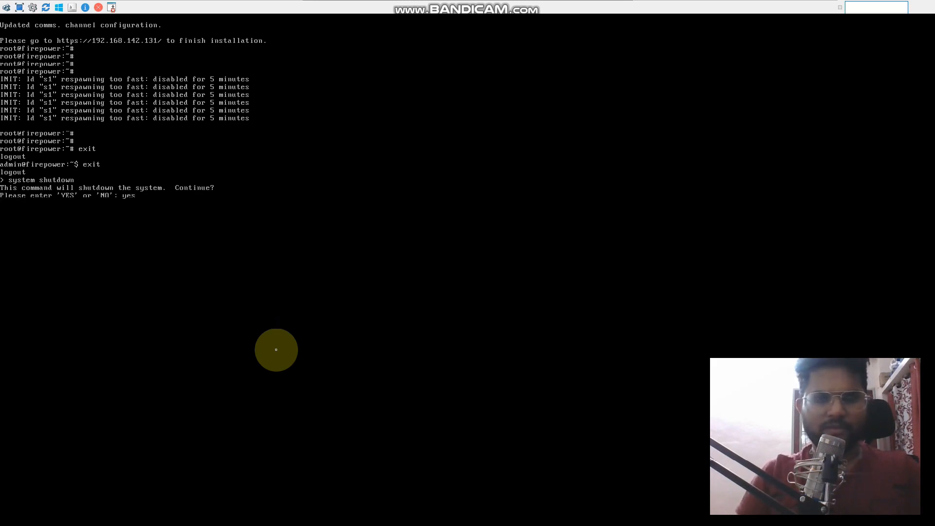
pyautogui.moveTo(521, 6)
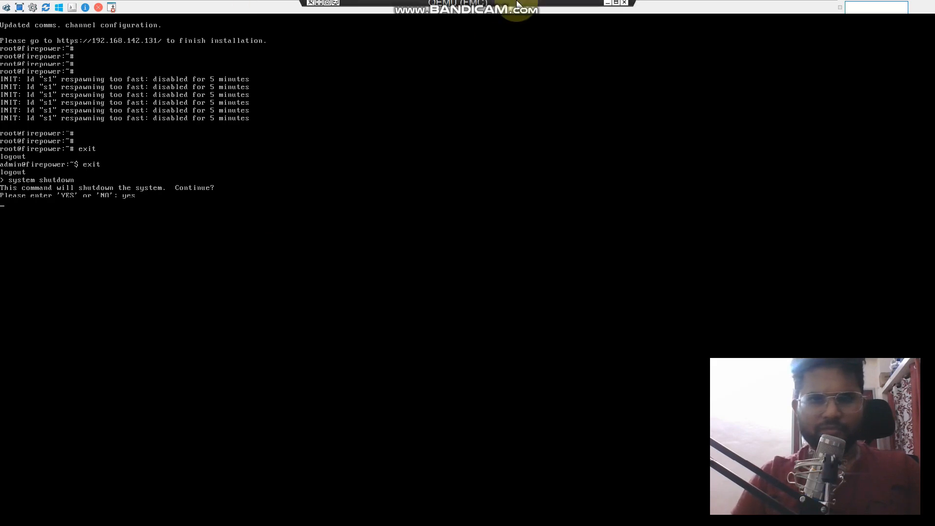
pyautogui.click(607, 5)
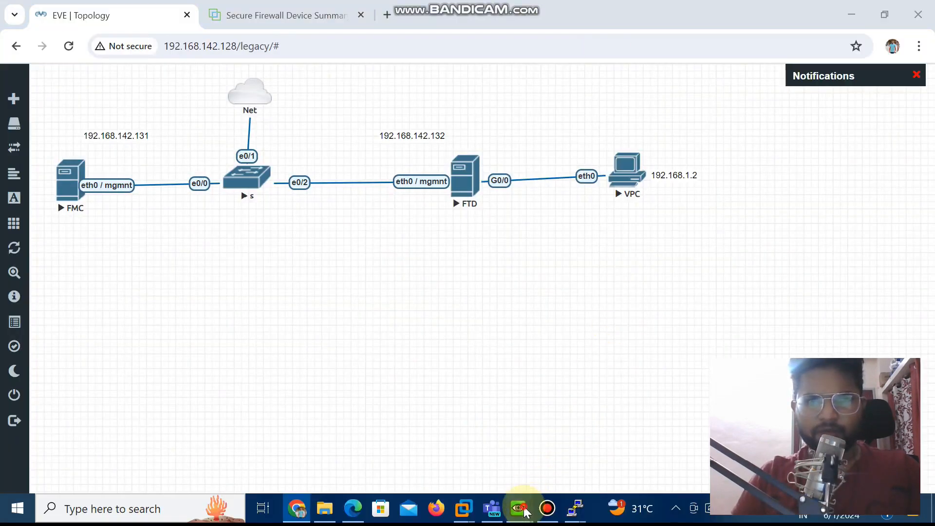
# Switch to the FTD's PuTTY session at 192.168.142.132, run shutdown, confirm with yes, and minimize the terminal
pyautogui.moveTo(525, 511)
pyautogui.moveTo(574, 508)
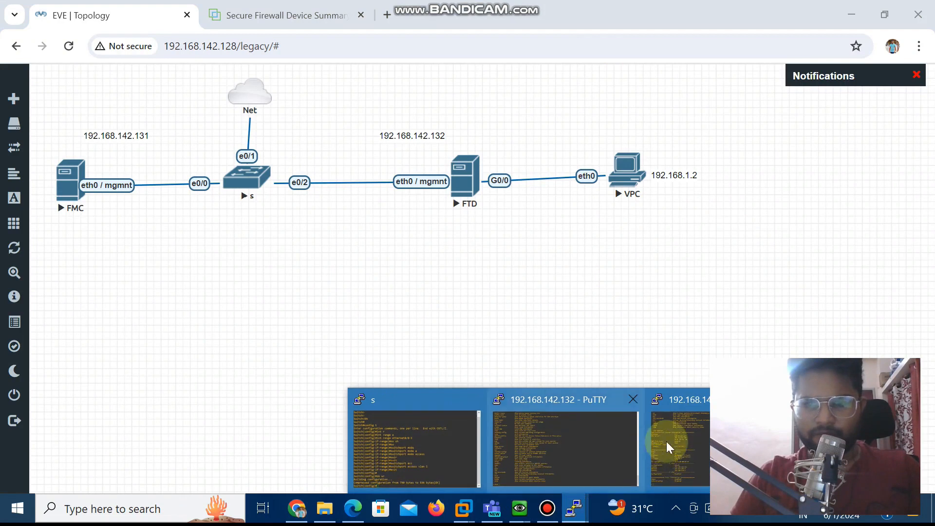
pyautogui.click(701, 434)
pyautogui.write('shutdown')
pyautogui.press('Return')
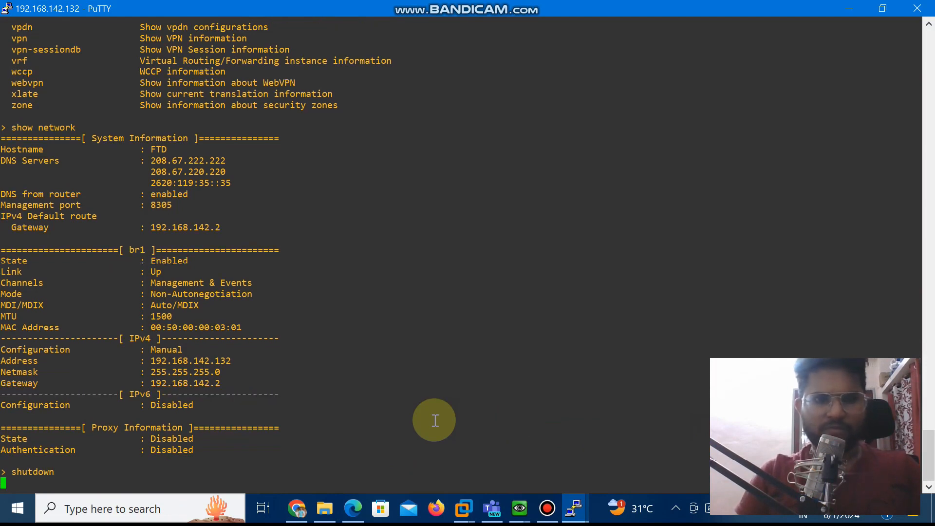
pyautogui.write('yes')
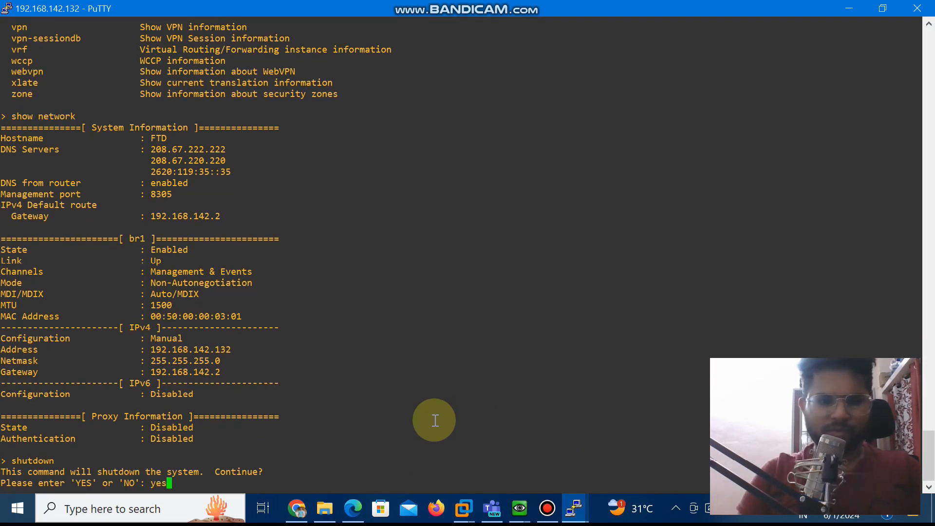
pyautogui.press('Return')
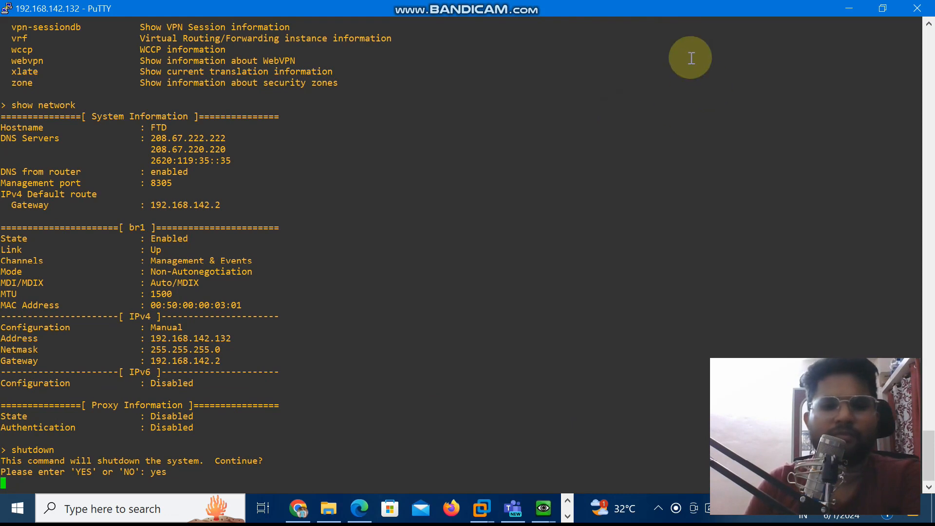
pyautogui.click(852, 8)
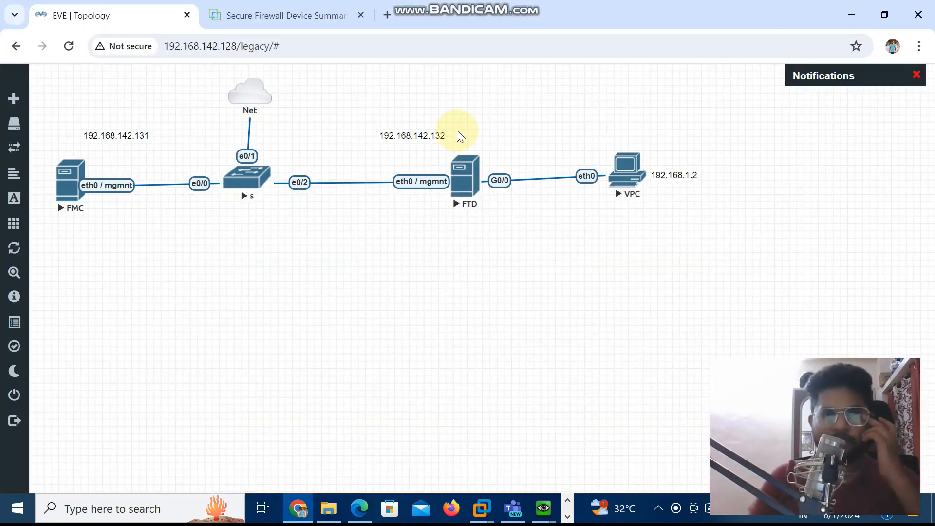
# Open Windows Task Manager and check the host computer's memory usage in its performance view
pyautogui.rightClick(579, 507)
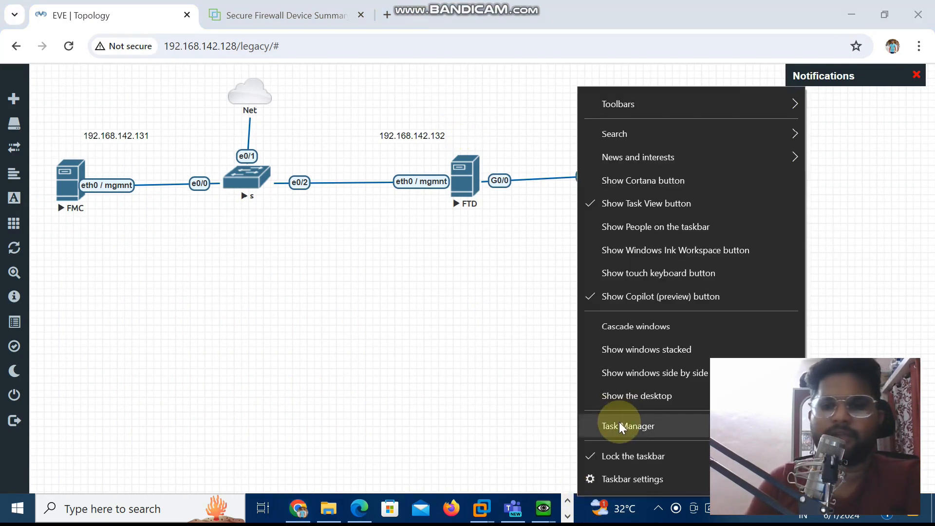
pyautogui.click(618, 422)
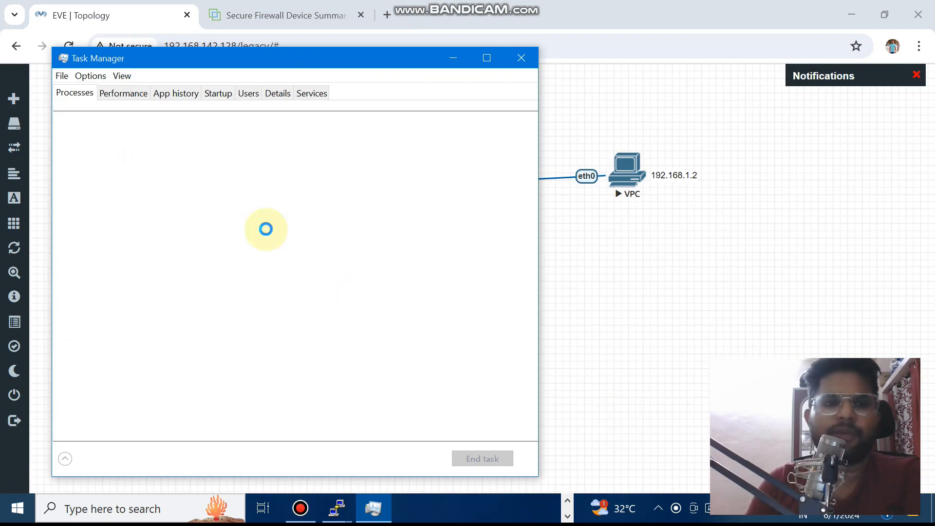
pyautogui.click(127, 95)
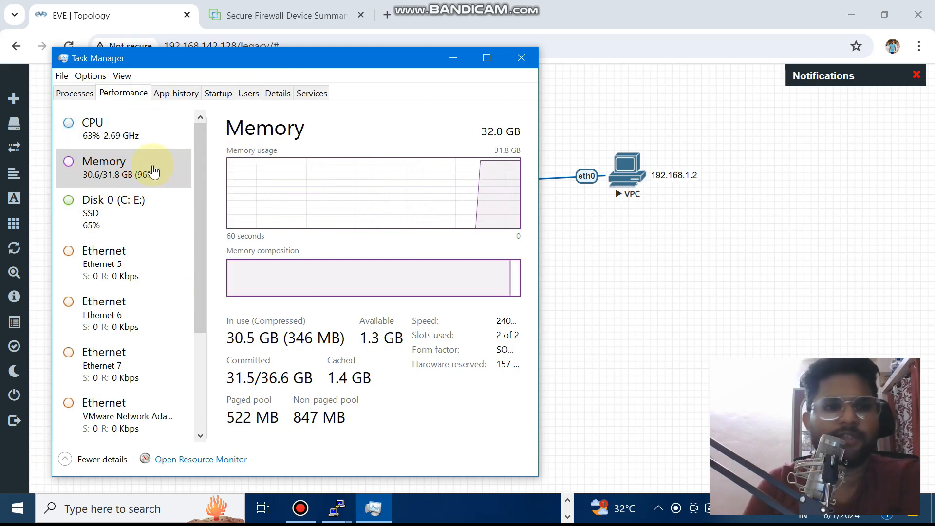
pyautogui.click(454, 61)
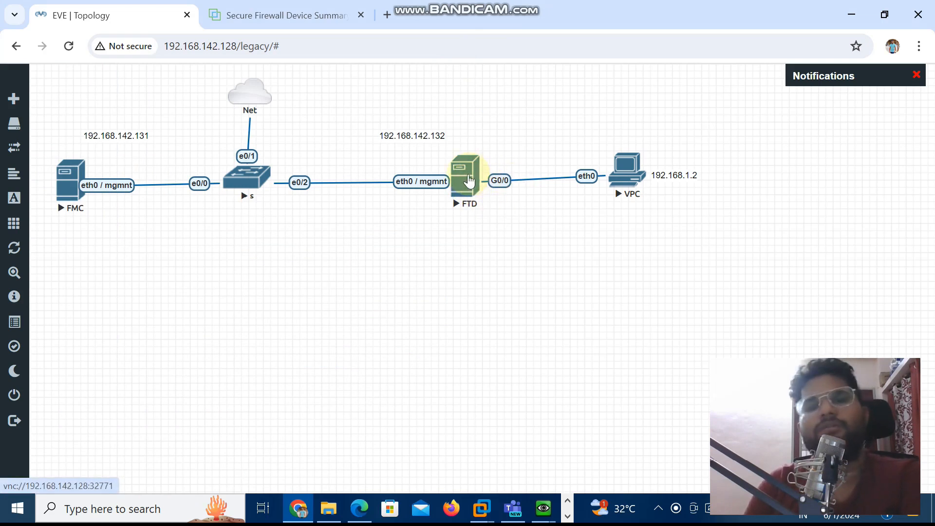
# Check the FTD node's state in the topology and review the host's memory usage again in Task Manager
pyautogui.click(544, 511)
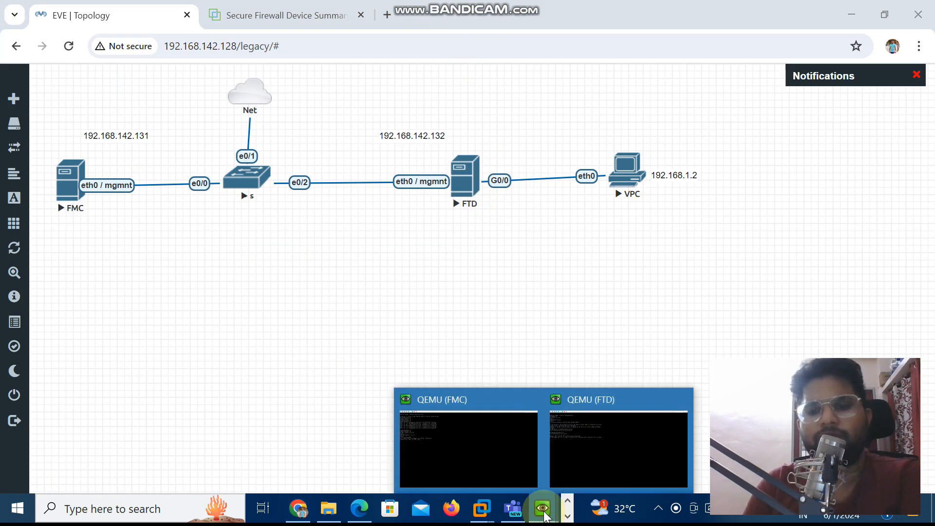
pyautogui.click(290, 279)
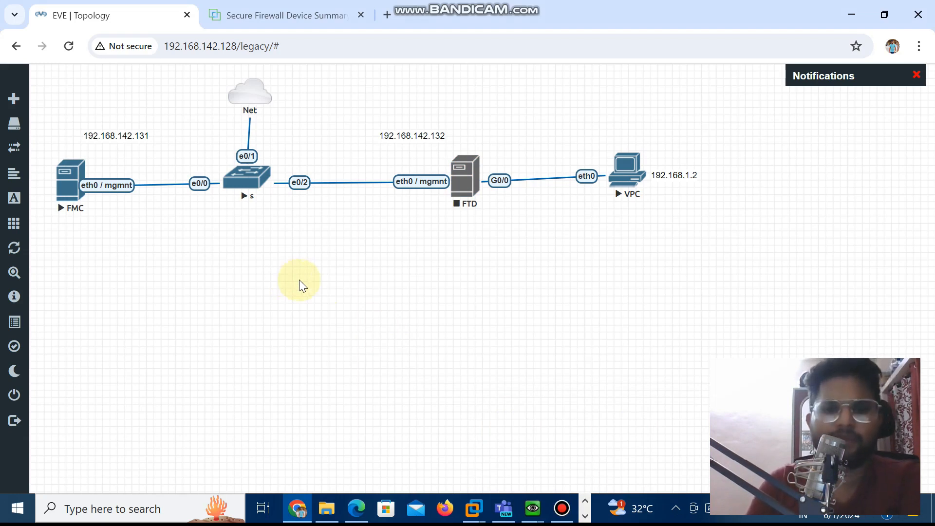
pyautogui.click(584, 516)
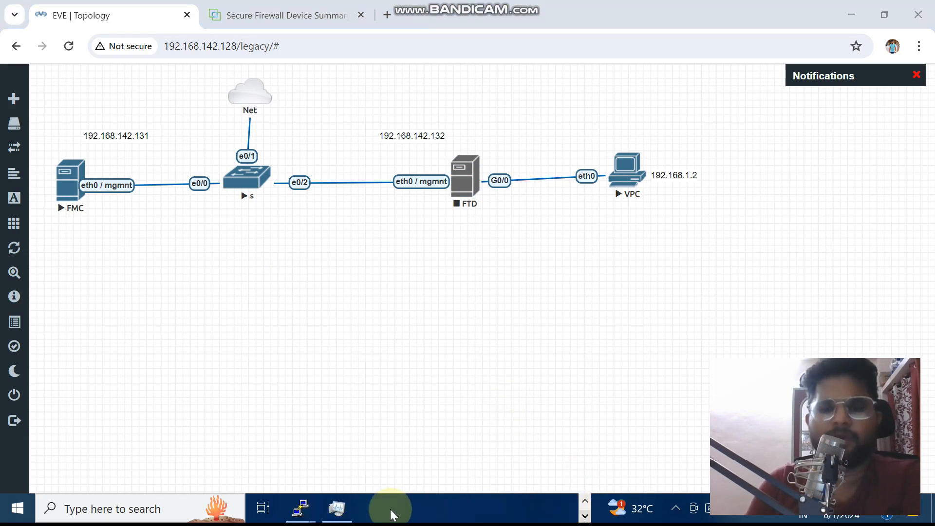
pyautogui.click(337, 508)
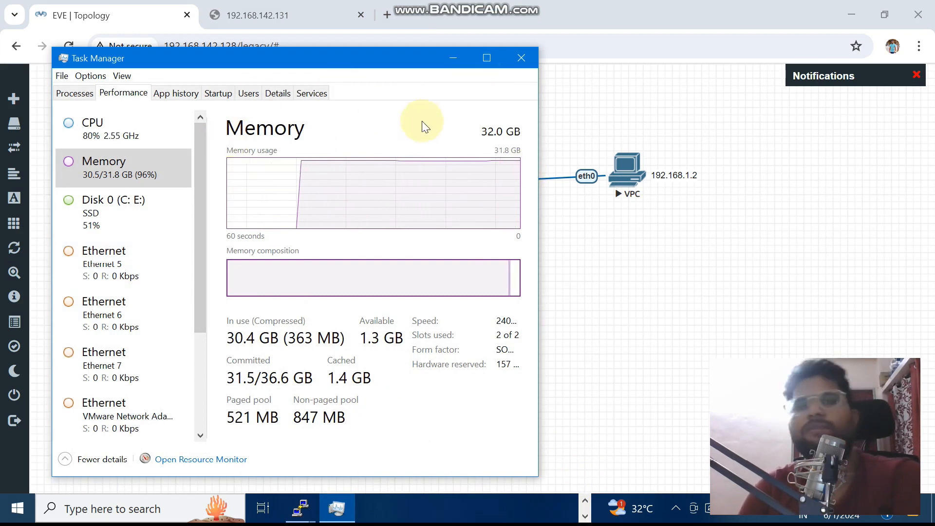
pyautogui.click(451, 61)
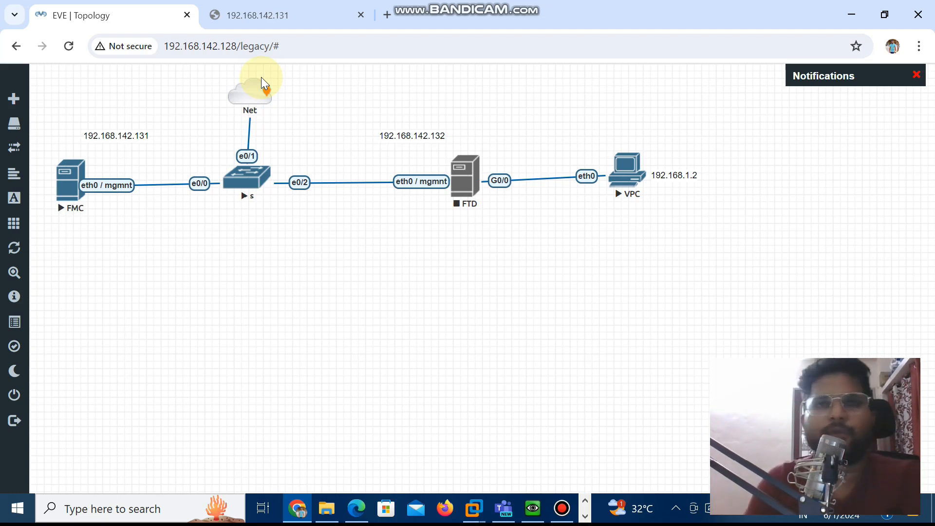
# Check the shutdown progress in the FMC's QEMU console and return to the EVE-NG topology
pyautogui.click(536, 510)
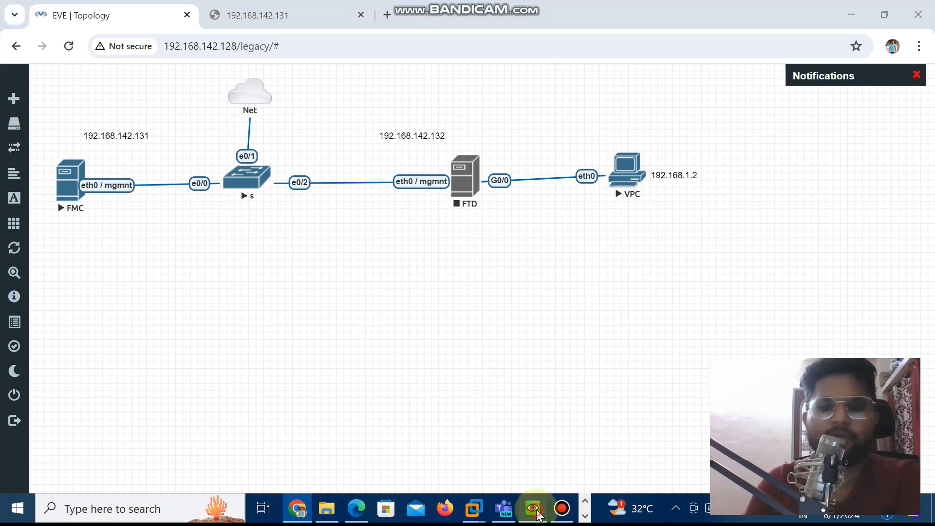
pyautogui.click(272, 234)
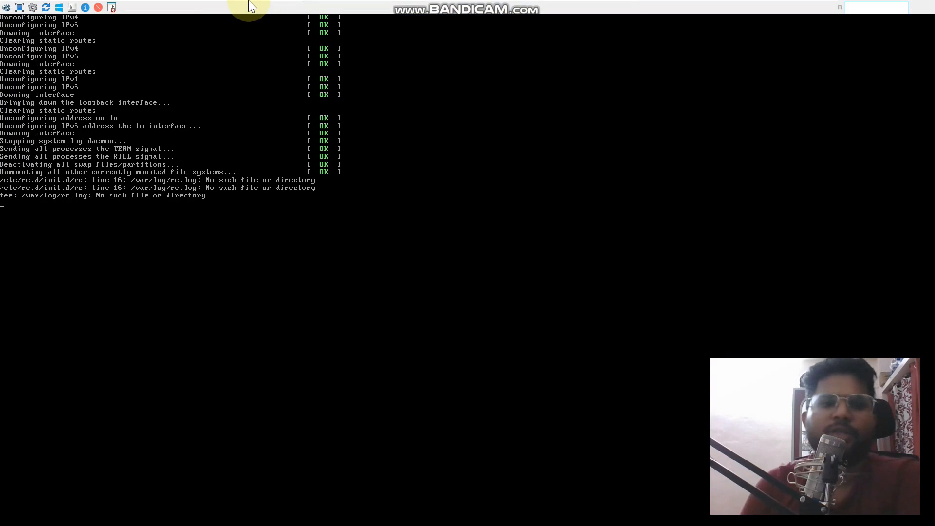
pyautogui.moveTo(521, 10)
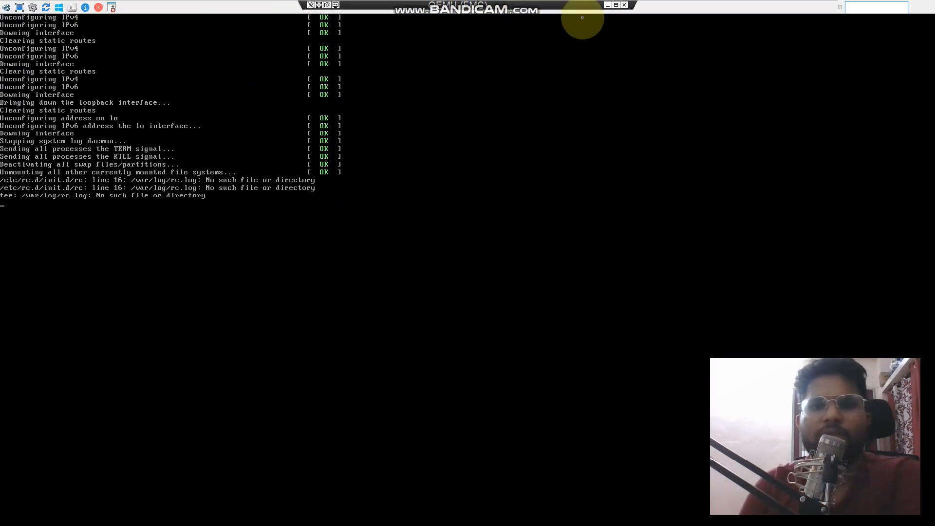
pyautogui.click(608, 6)
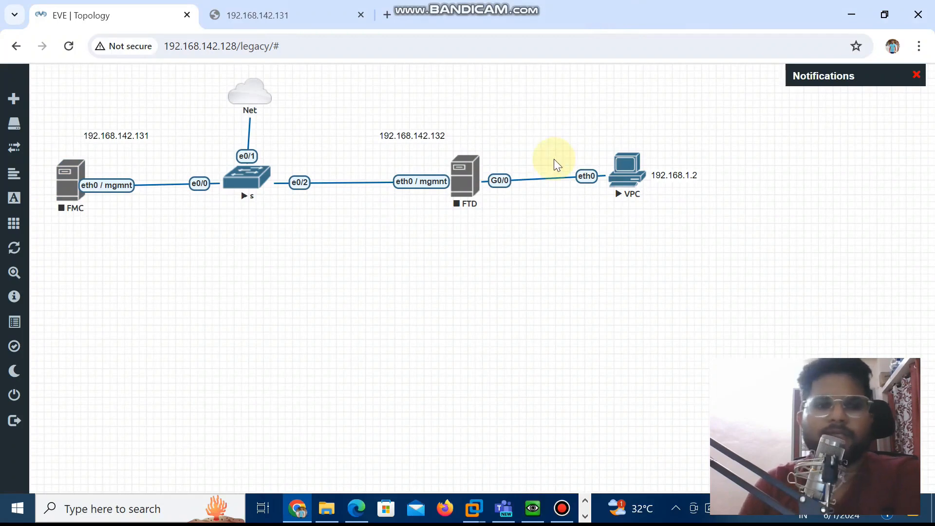
# Stop the switch node s in the EVE-NG topology
pyautogui.rightClick(230, 178)
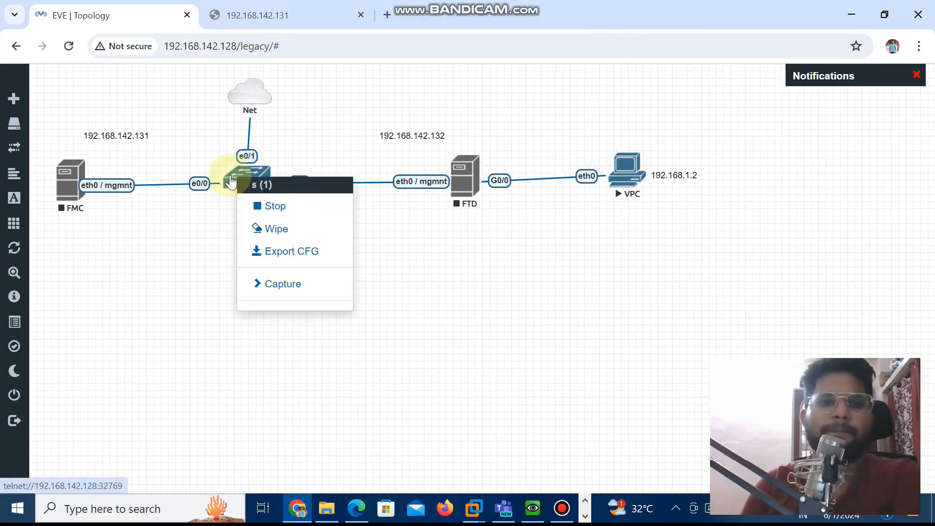
pyautogui.click(283, 204)
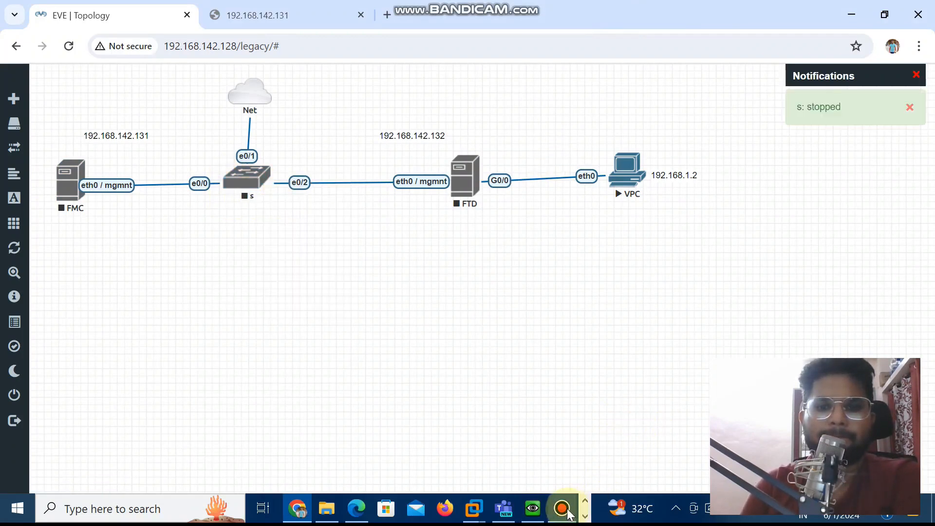